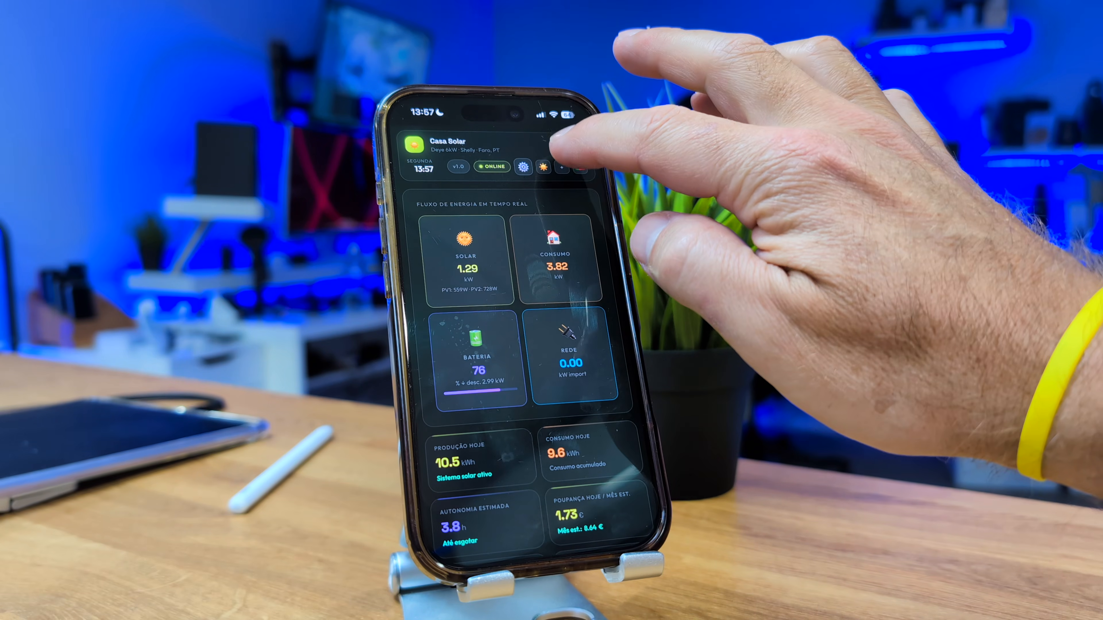
pyautogui.click(561, 167)
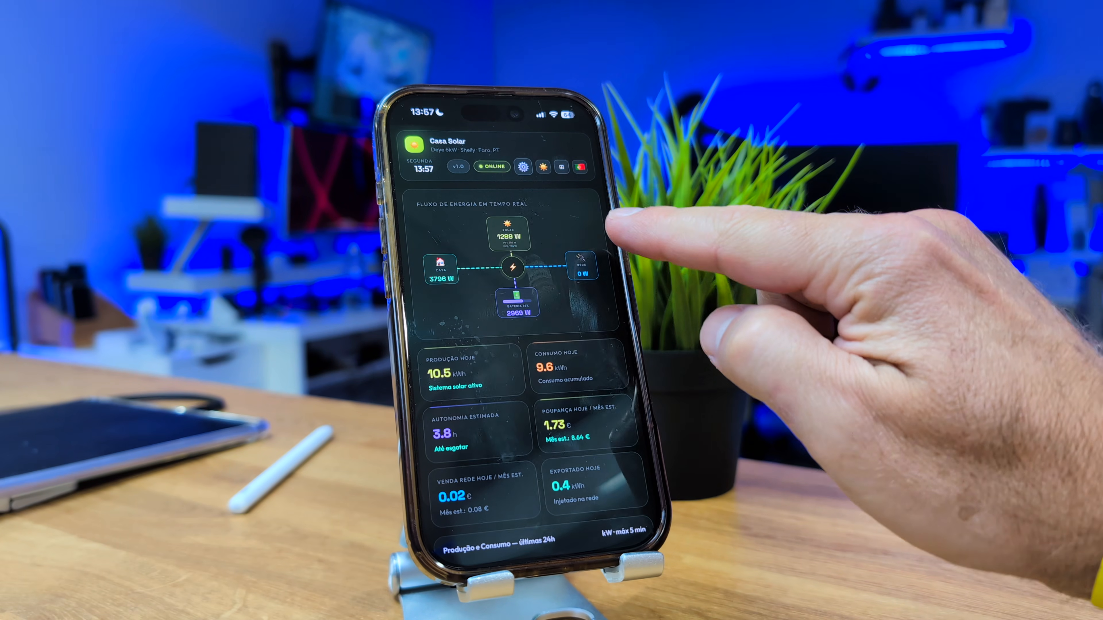
pyautogui.scroll(-5, 564, 261)
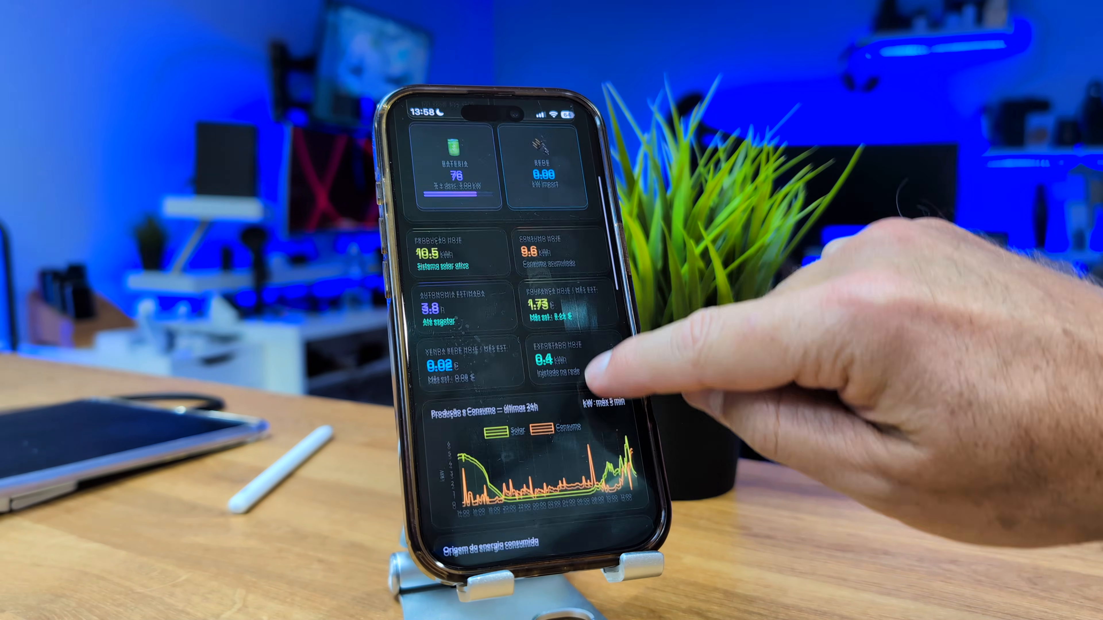
pyautogui.scroll(-5, 586, 369)
pyautogui.click(519, 265)
pyautogui.click(527, 255)
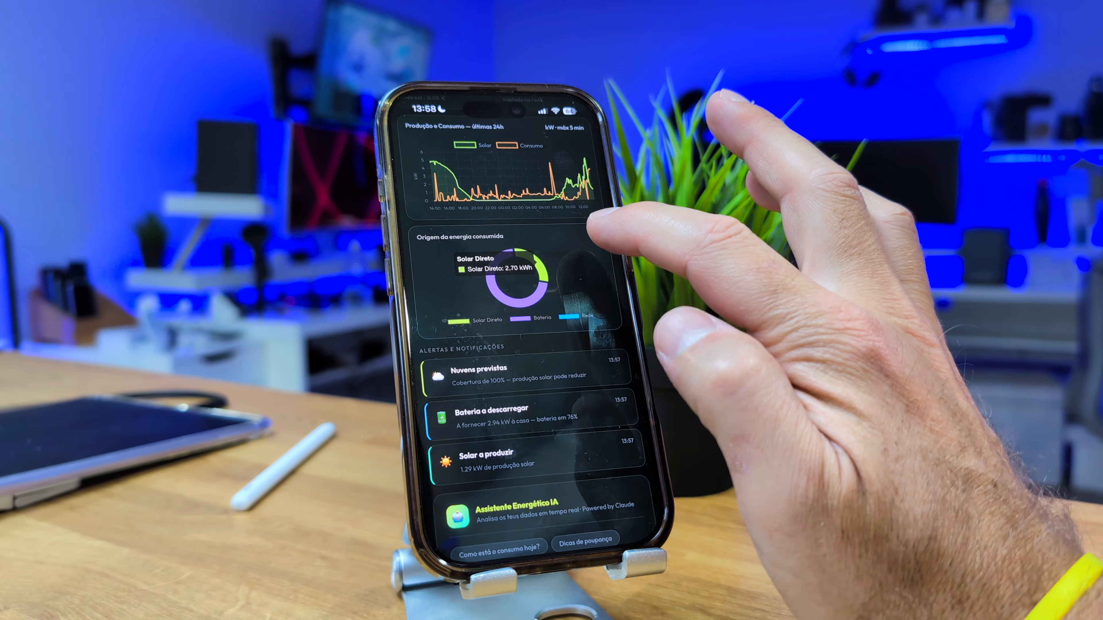
pyautogui.scroll(-10, 521, 347)
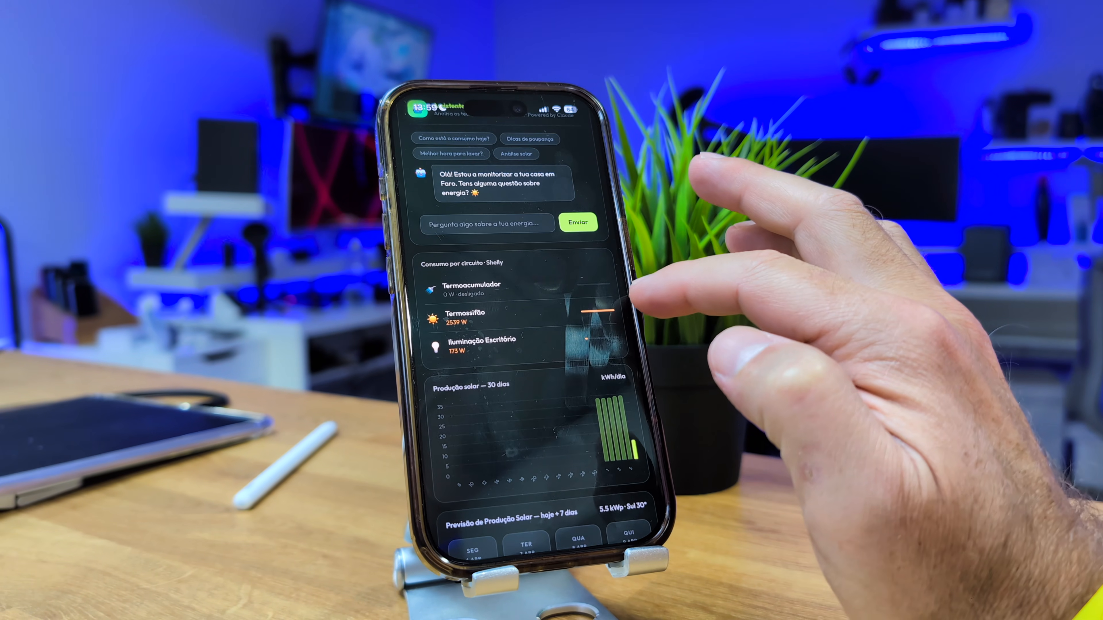
pyautogui.scroll(-5, 521, 347)
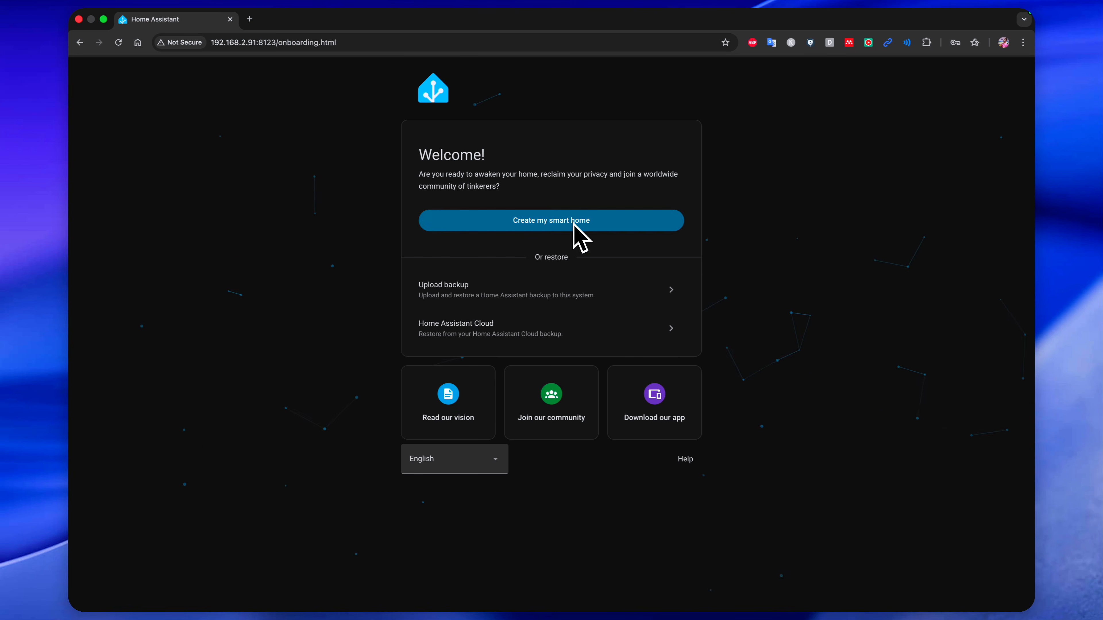
pyautogui.click(504, 460)
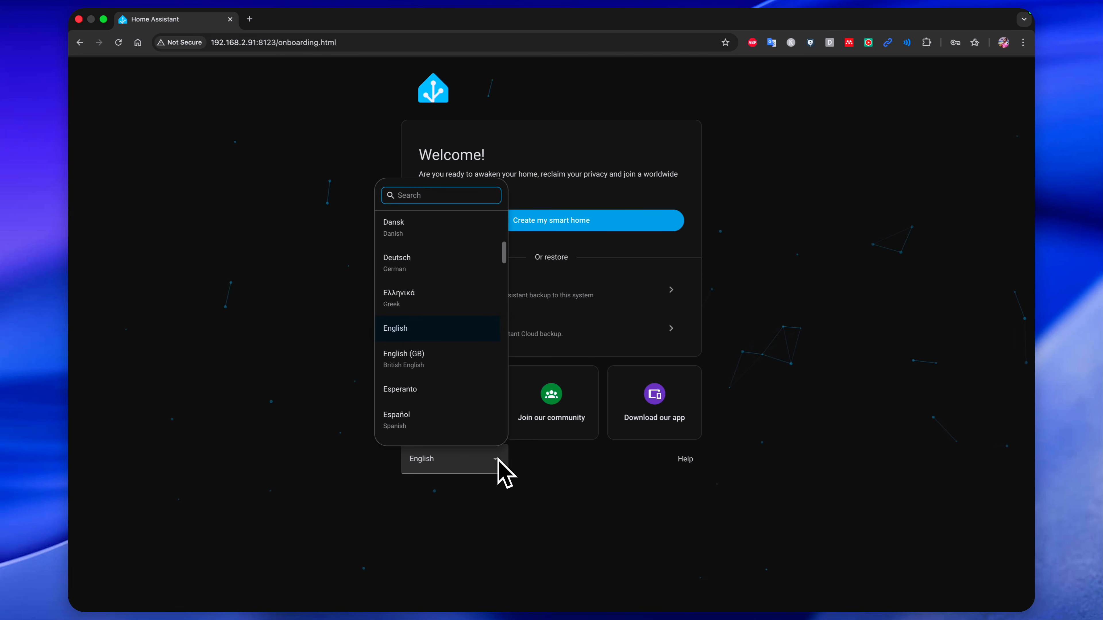
pyautogui.scroll(-15, 436, 348)
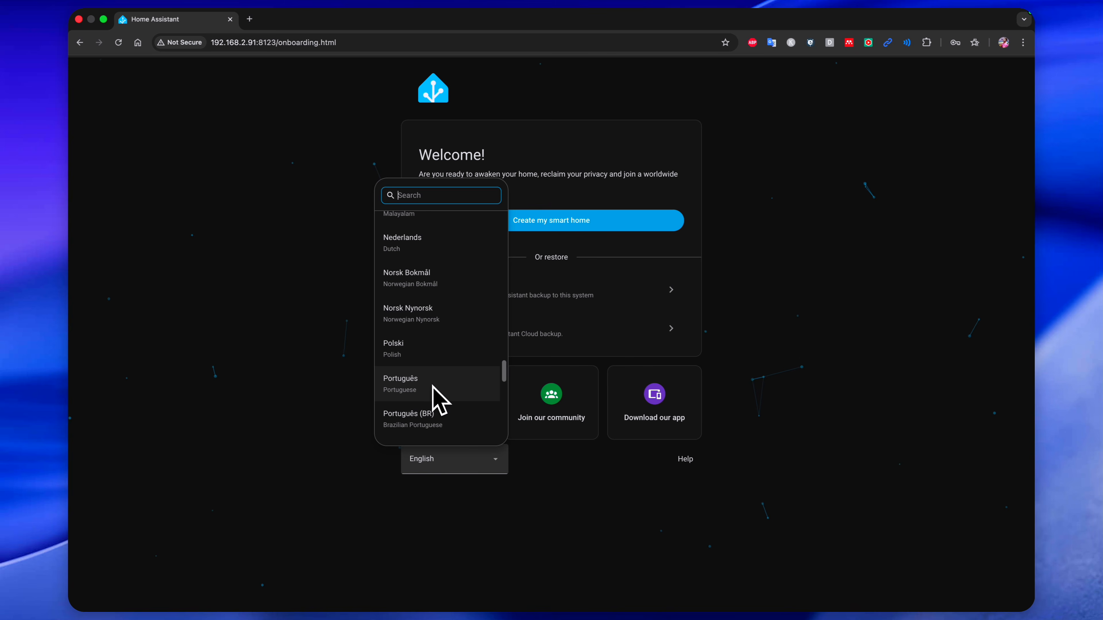
pyautogui.click(563, 230)
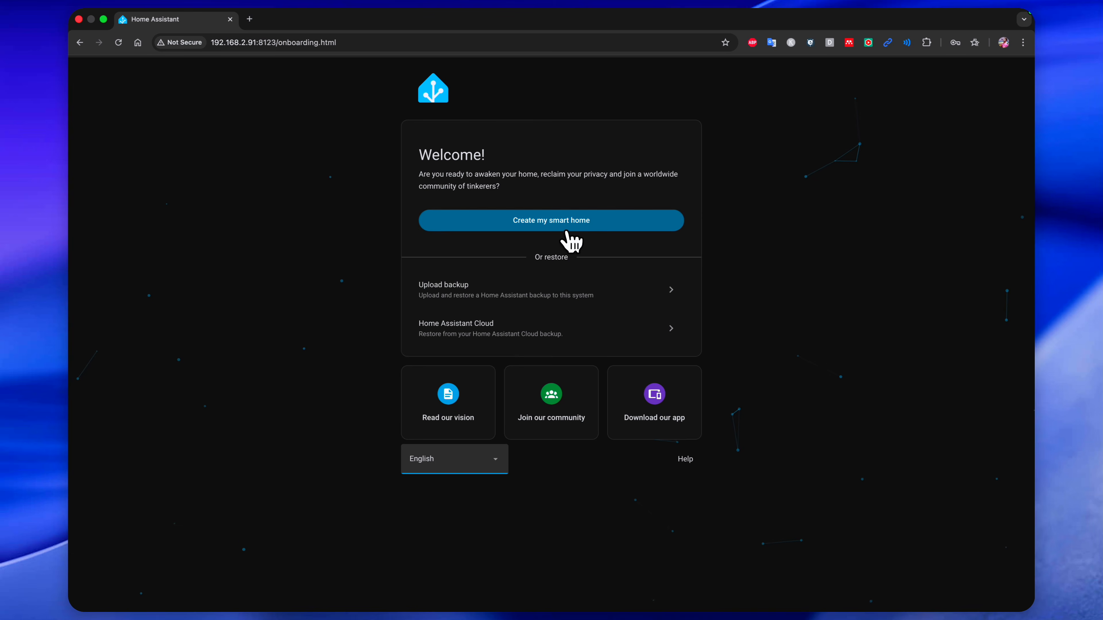
# - Start creating a new smart home and create its user account with the owner's name, username and confirmed password
pyautogui.click(562, 222)
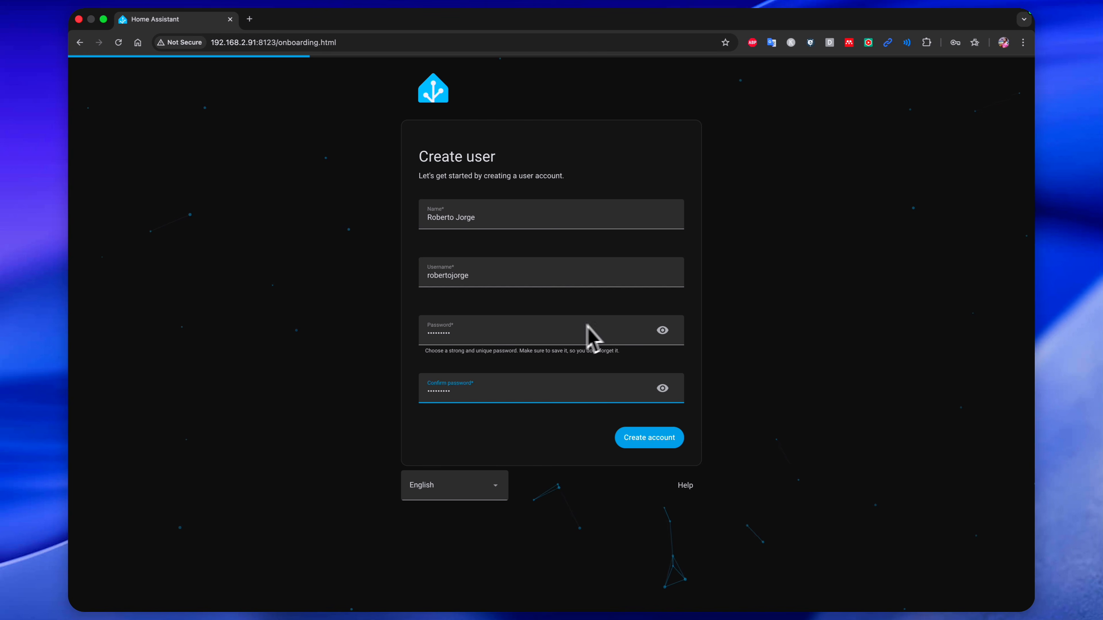
pyautogui.click(660, 443)
# - Set the home location on the map and finish onboarding with all analytics sharing left off
pyautogui.moveTo(430, 307)
pyautogui.mouseDown()
pyautogui.moveTo(527, 369)
pyautogui.moveTo(540, 314)
pyautogui.moveTo(564, 314)
pyautogui.moveTo(574, 377)
pyautogui.mouseUp()
pyautogui.scroll(2, 532, 386)
pyautogui.click(674, 461)
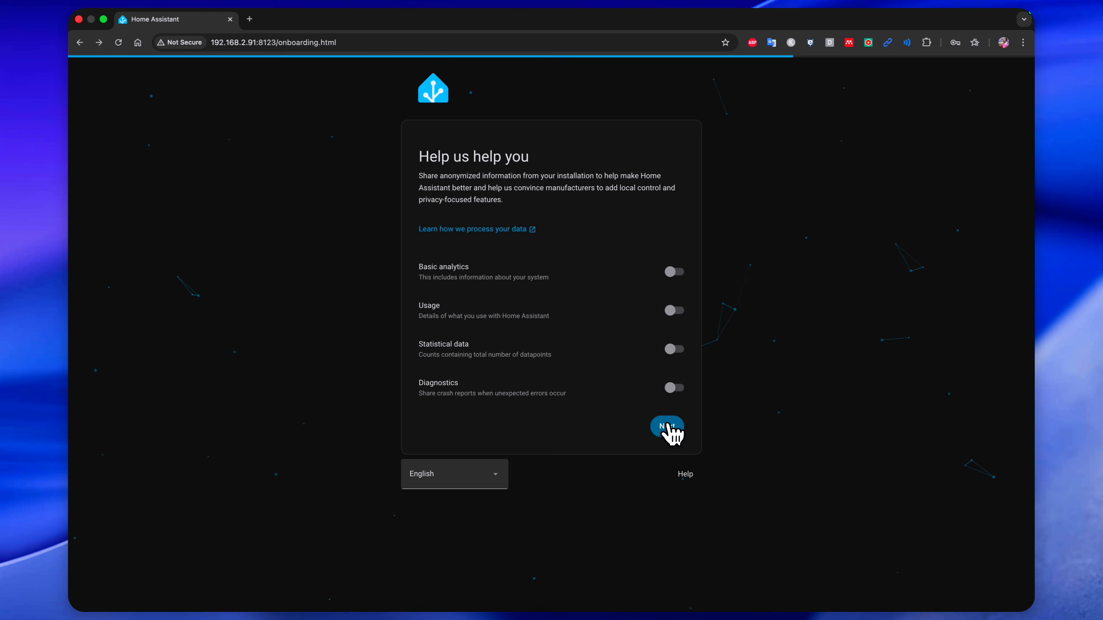
pyautogui.click(668, 426)
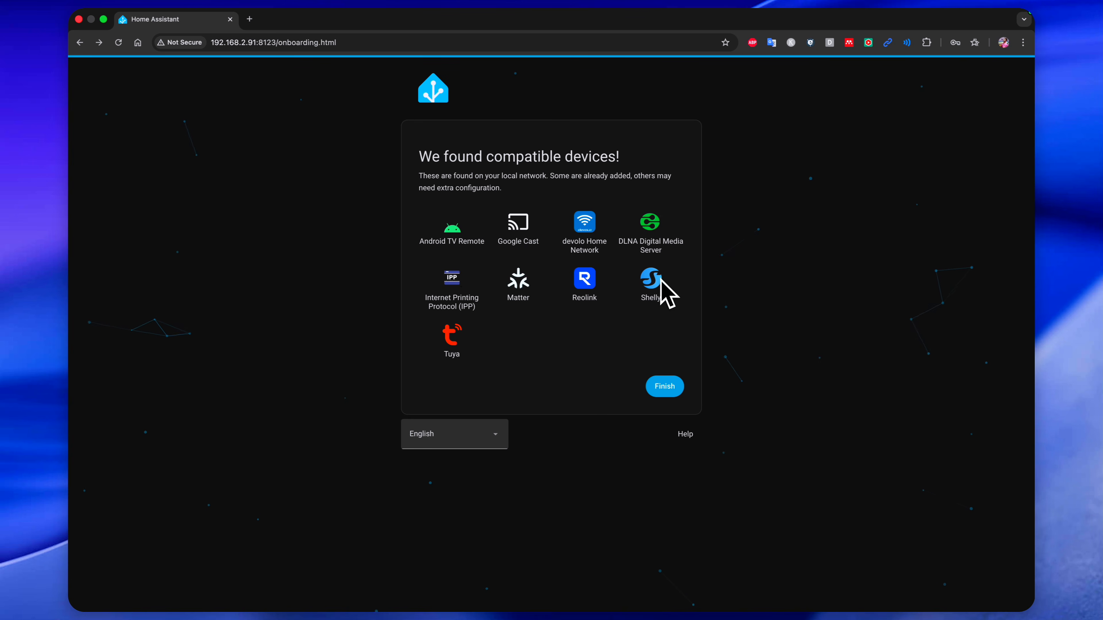
pyautogui.click(664, 386)
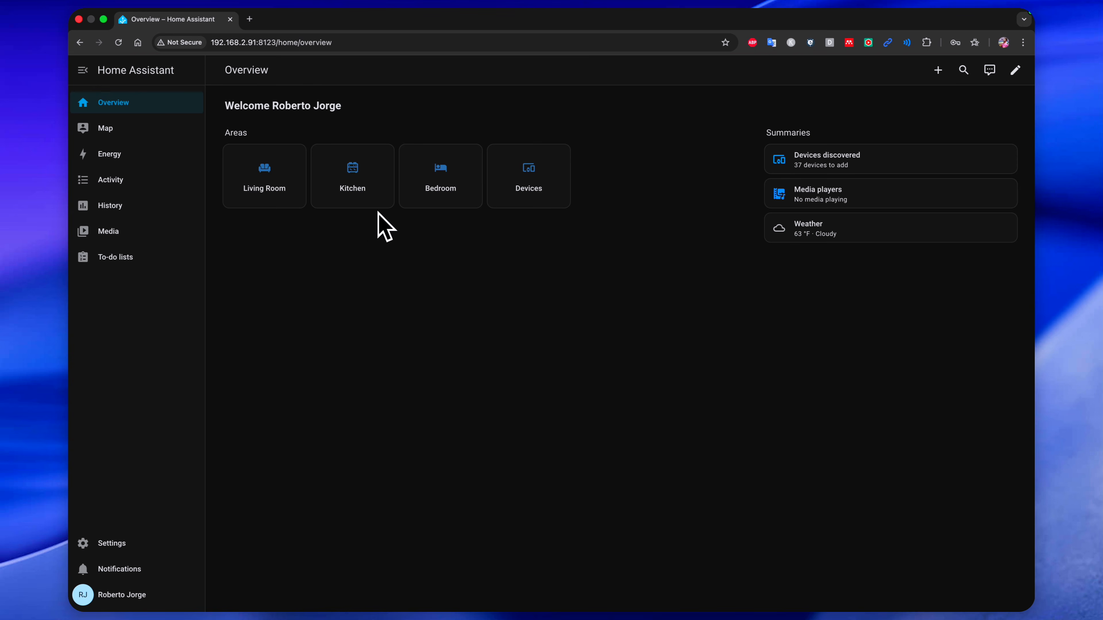
# - Enable Advanced mode in the user preferences of the account profile
pyautogui.click(129, 596)
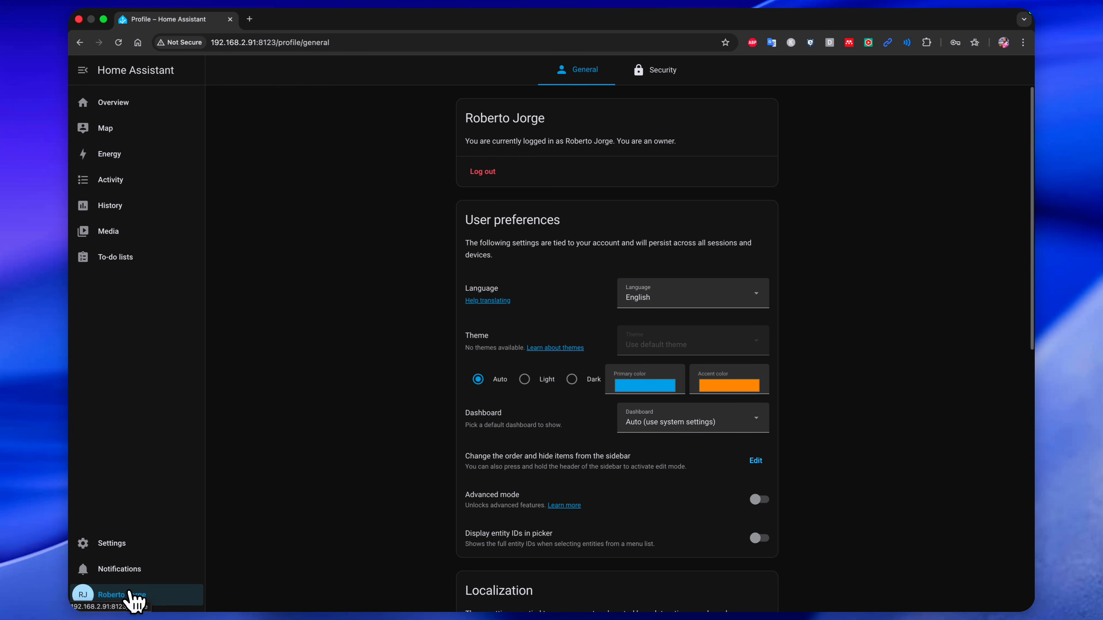
pyautogui.scroll(-5, 566, 375)
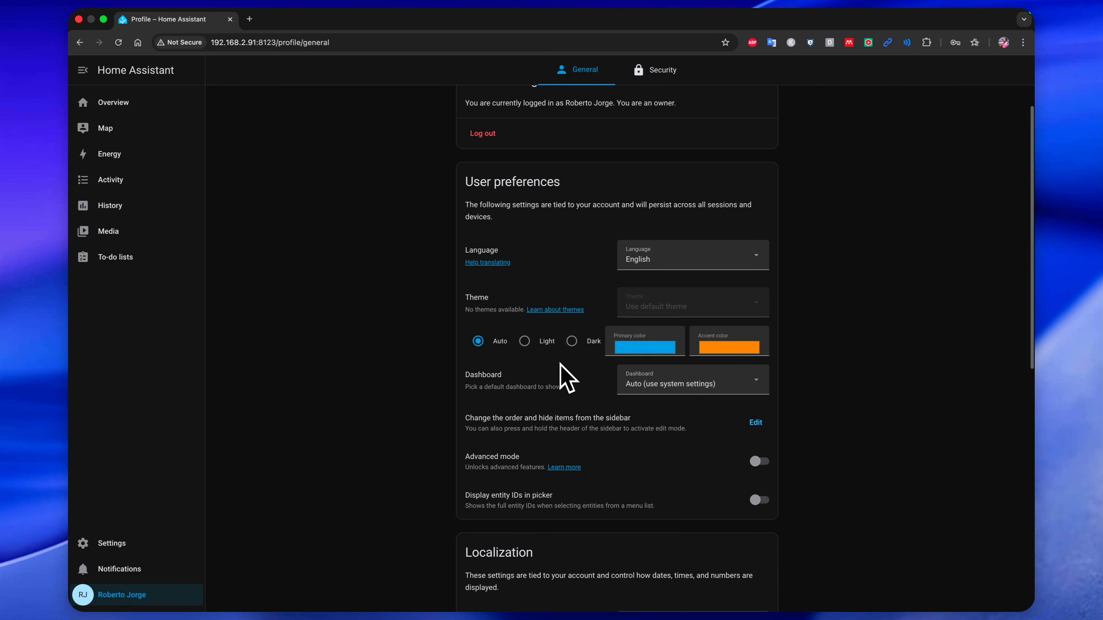
pyautogui.scroll(5, 566, 377)
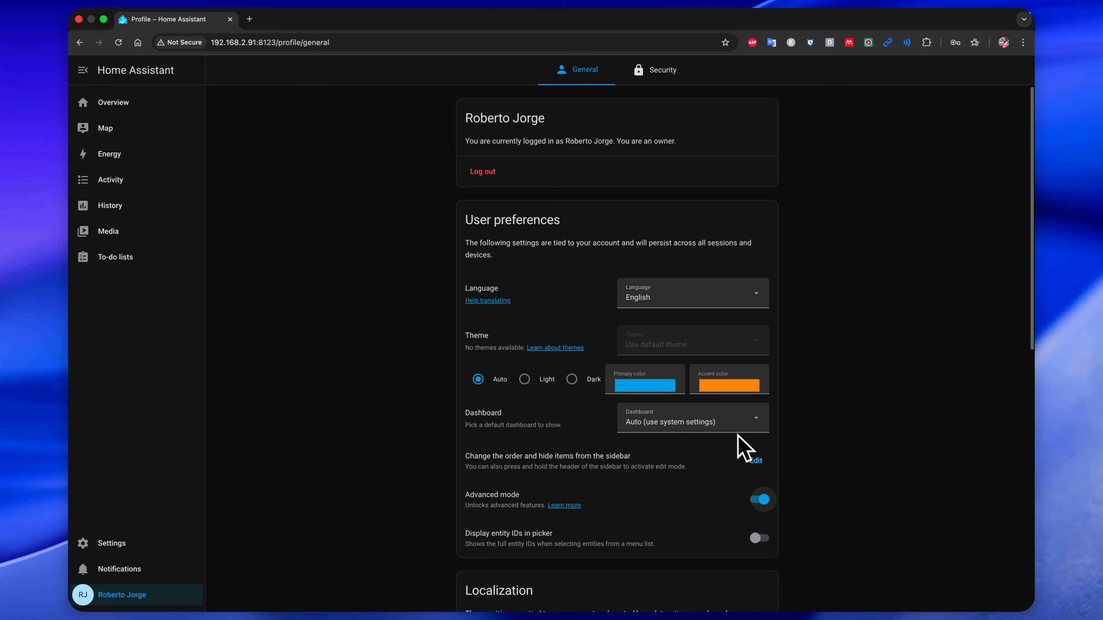
pyautogui.click(130, 547)
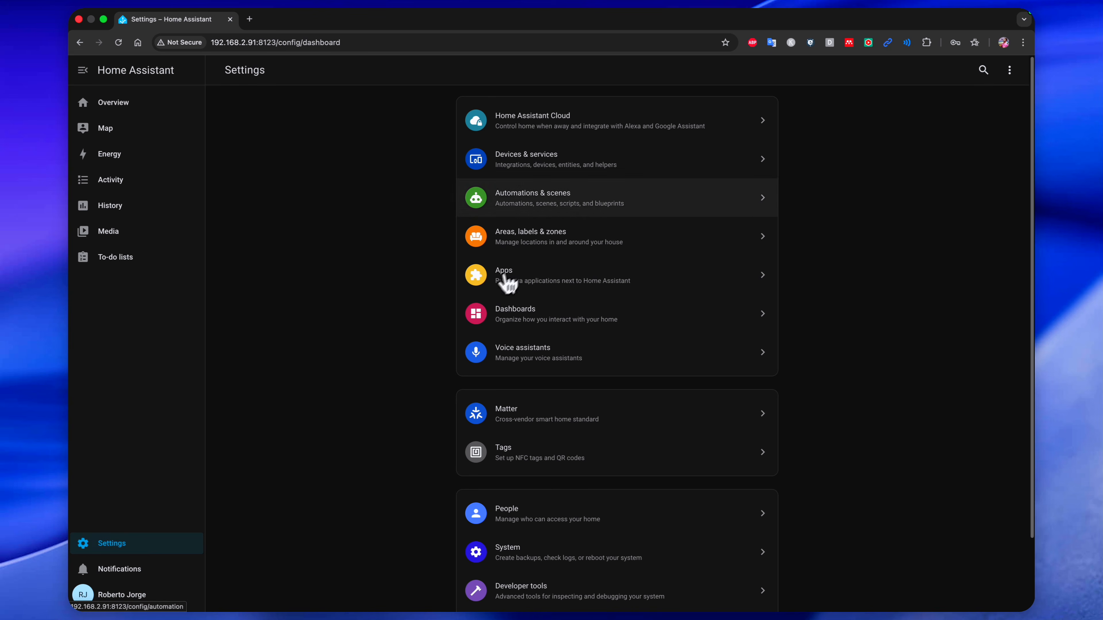
pyautogui.click(531, 281)
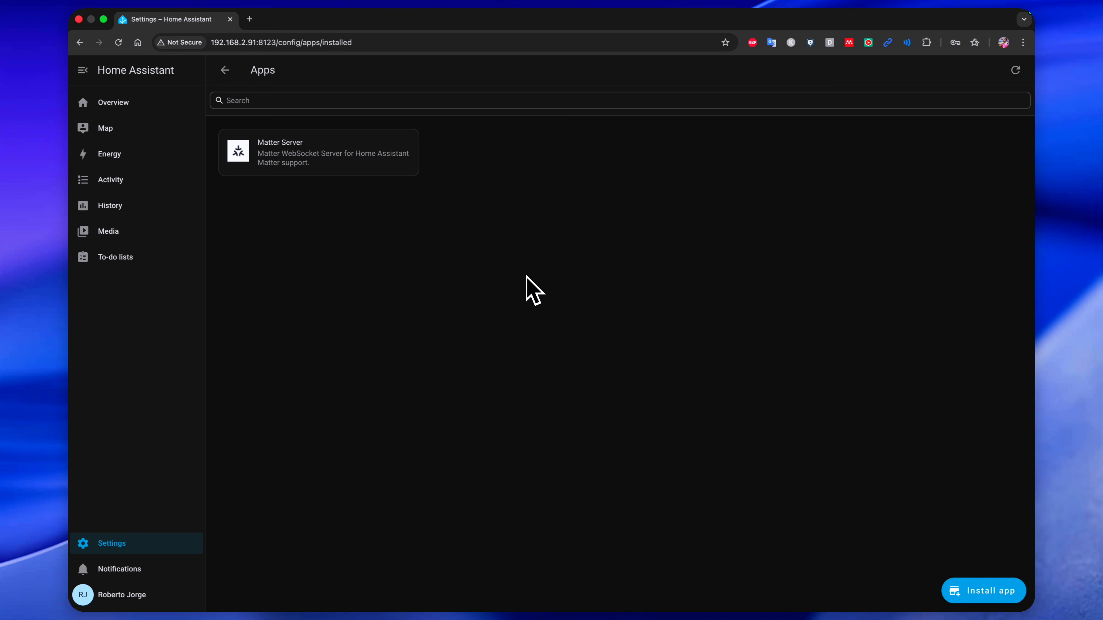
pyautogui.click(990, 589)
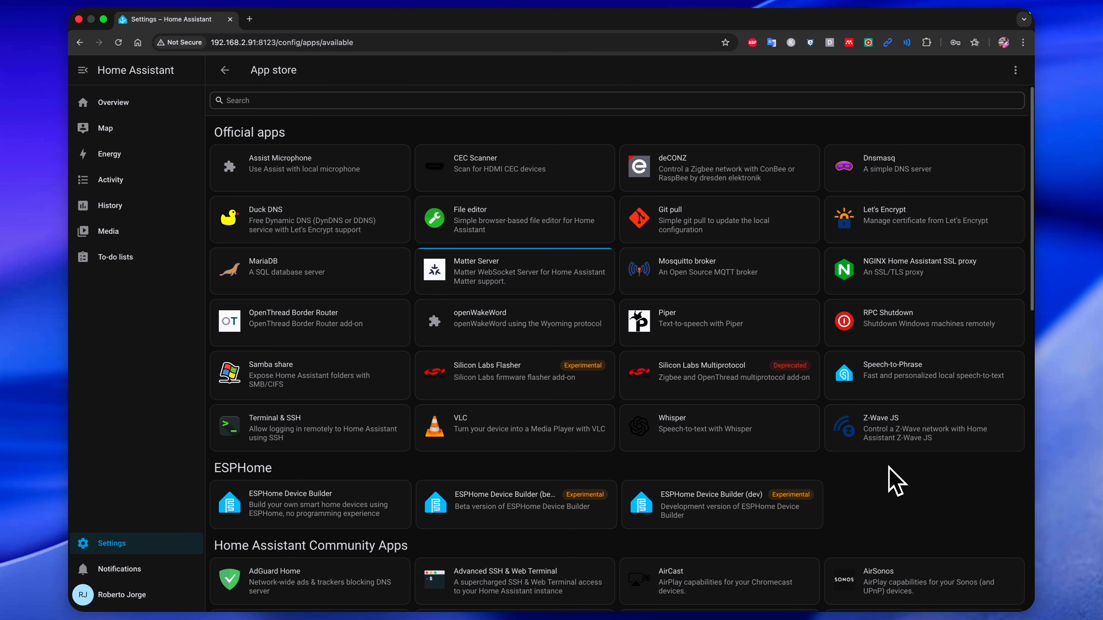
pyautogui.click(1016, 71)
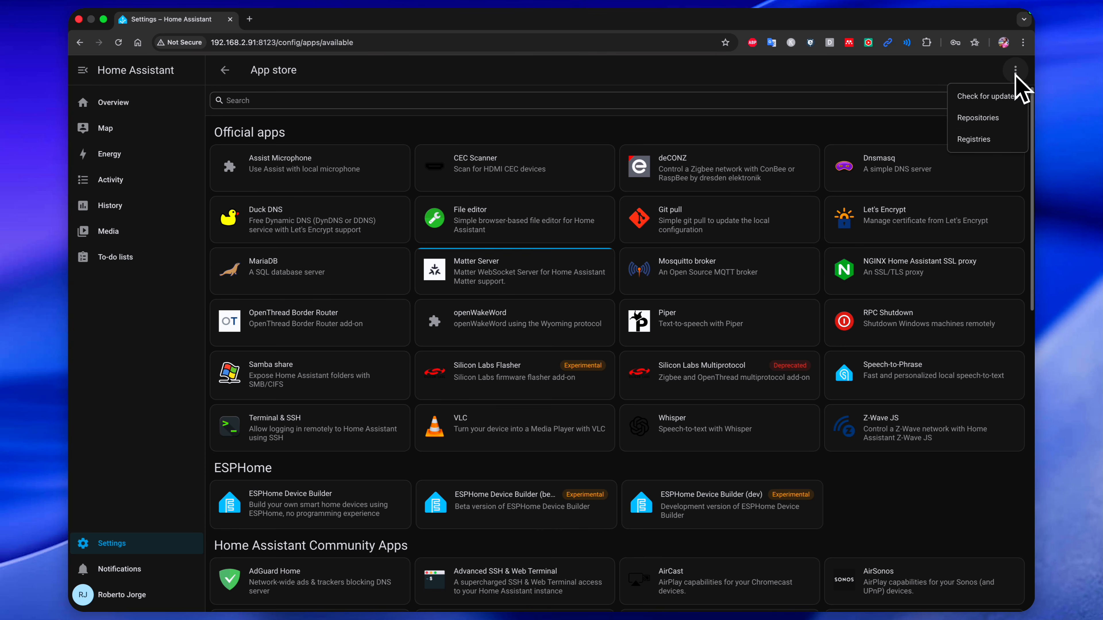
pyautogui.click(982, 126)
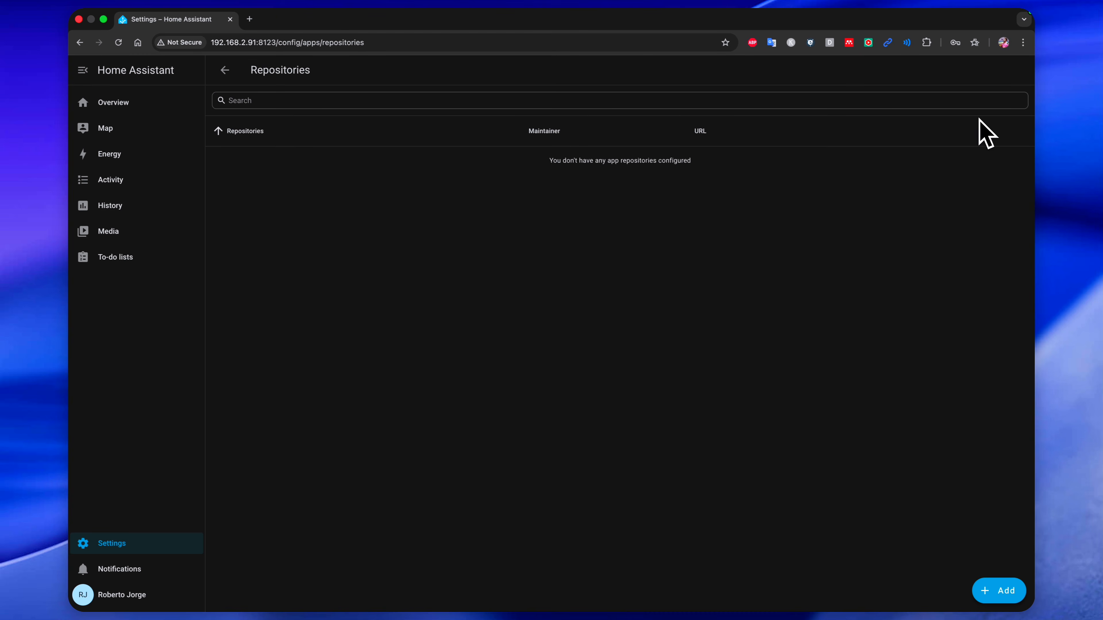
pyautogui.click(1005, 593)
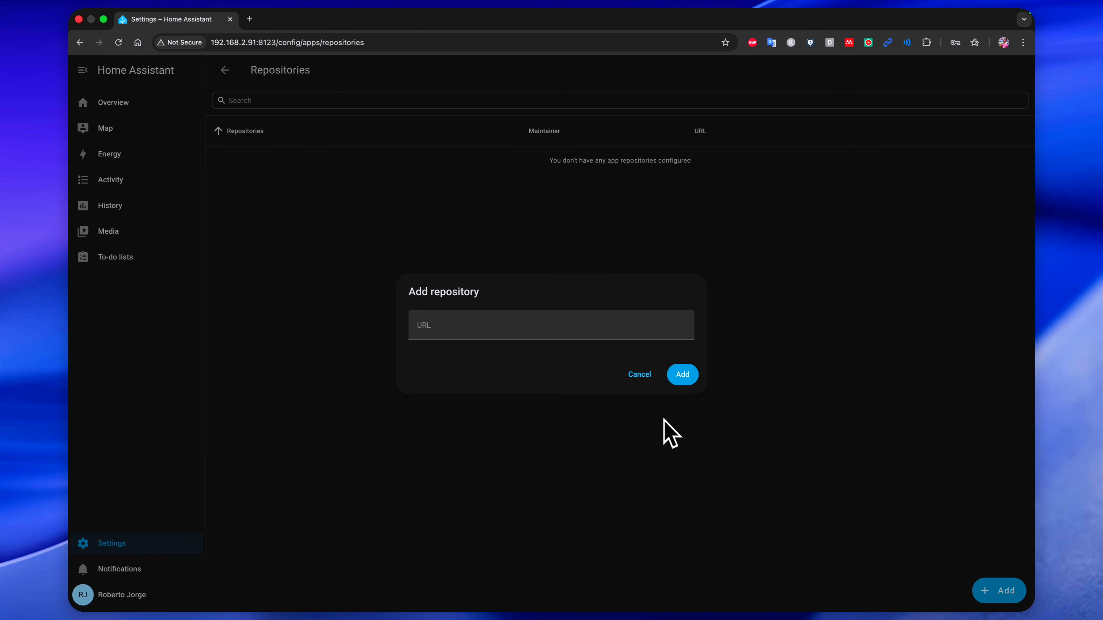
pyautogui.click(456, 327)
pyautogui.write('https://github.com/hacs/addons')
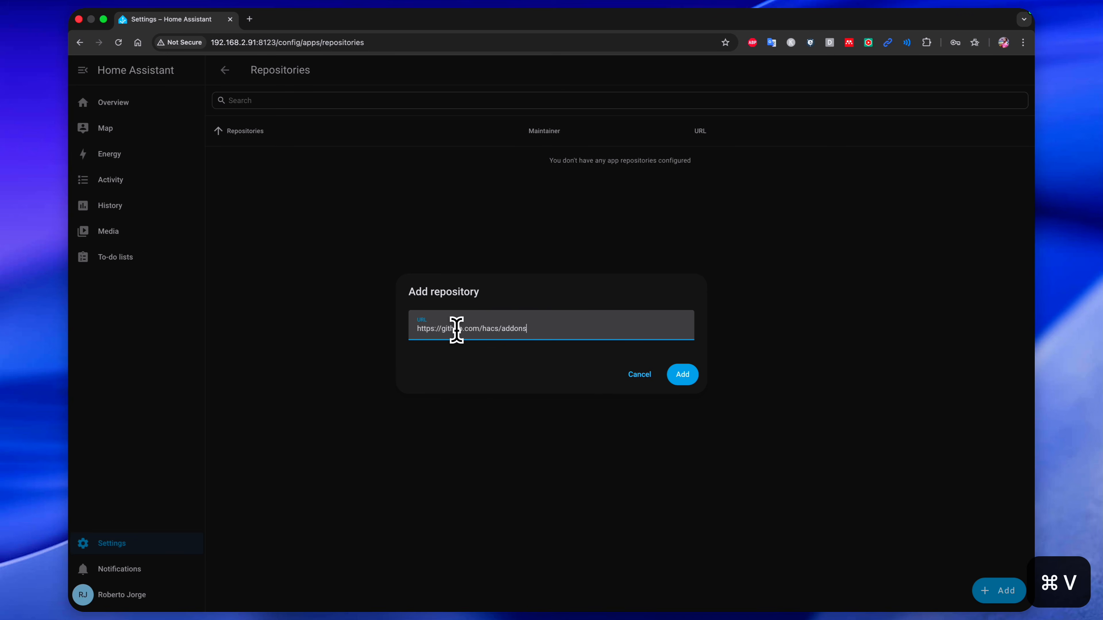
pyautogui.click(683, 374)
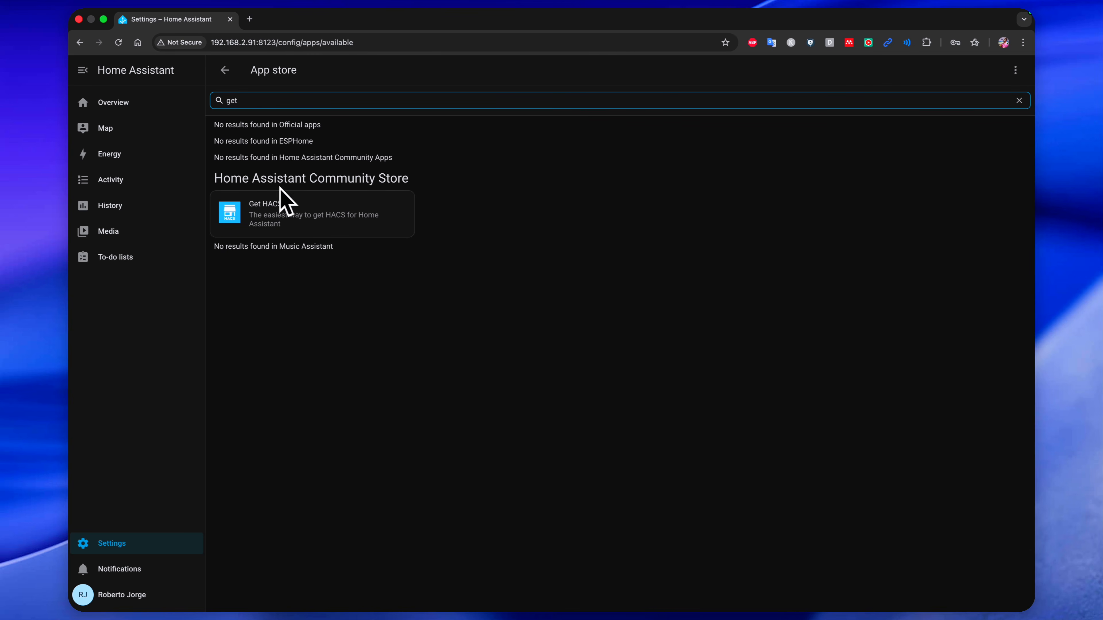
# - Install and start the Get HACS app from the app store, and check its log for completion of the download
pyautogui.click(306, 219)
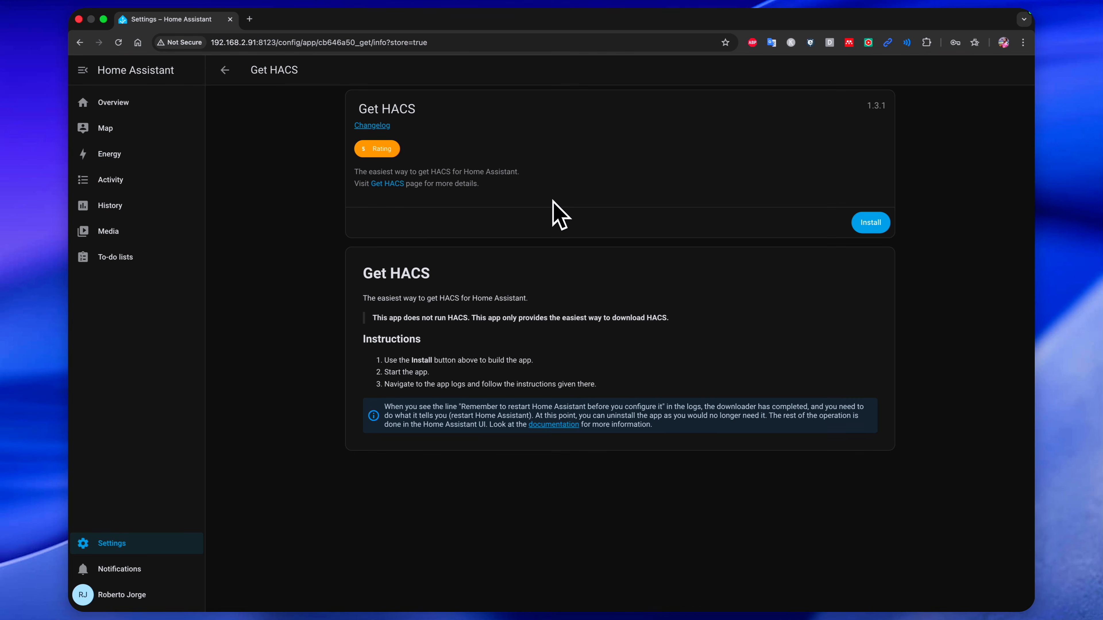
pyautogui.click(872, 223)
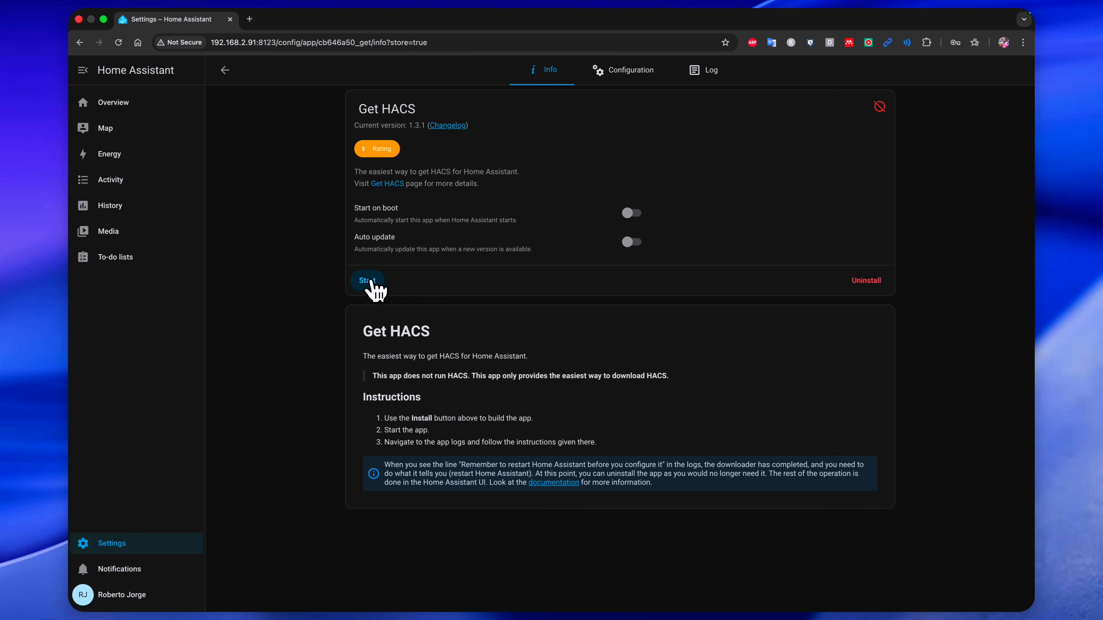
pyautogui.click(368, 281)
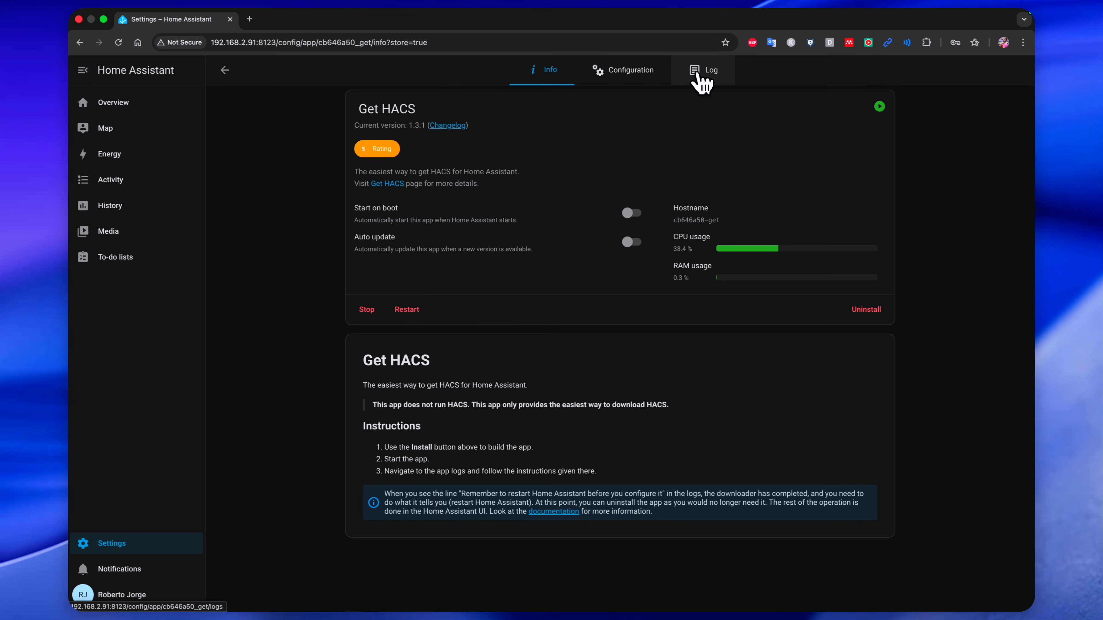
pyautogui.click(709, 77)
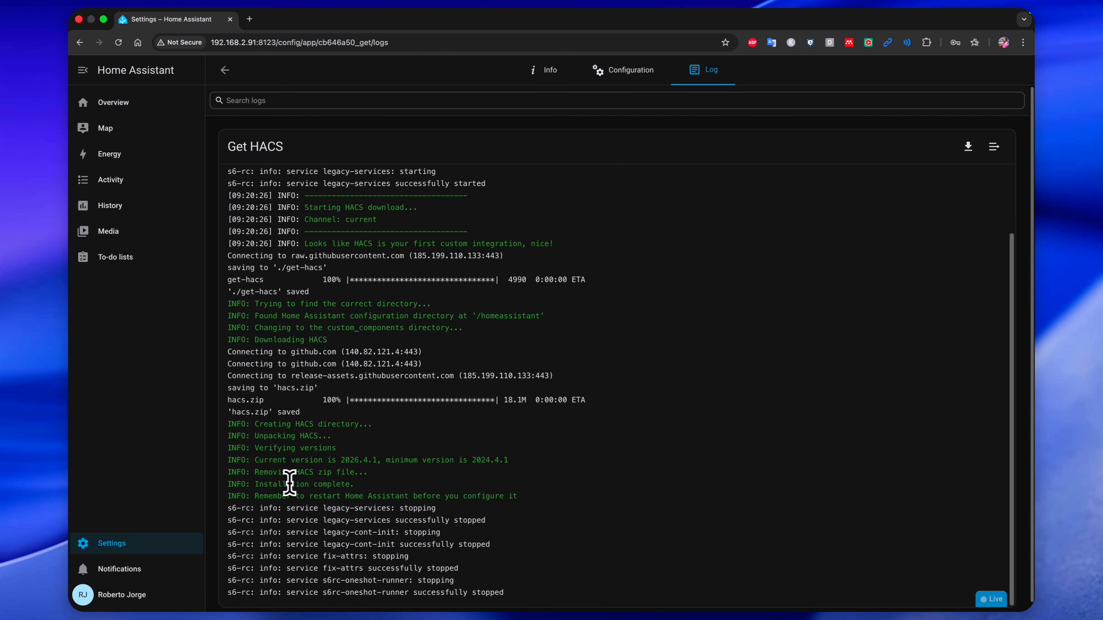
pyautogui.moveTo(258, 484); pyautogui.dragTo(520, 492)
# - Perform a full restart of Home Assistant from the settings and confirm it
pyautogui.click(1010, 70)
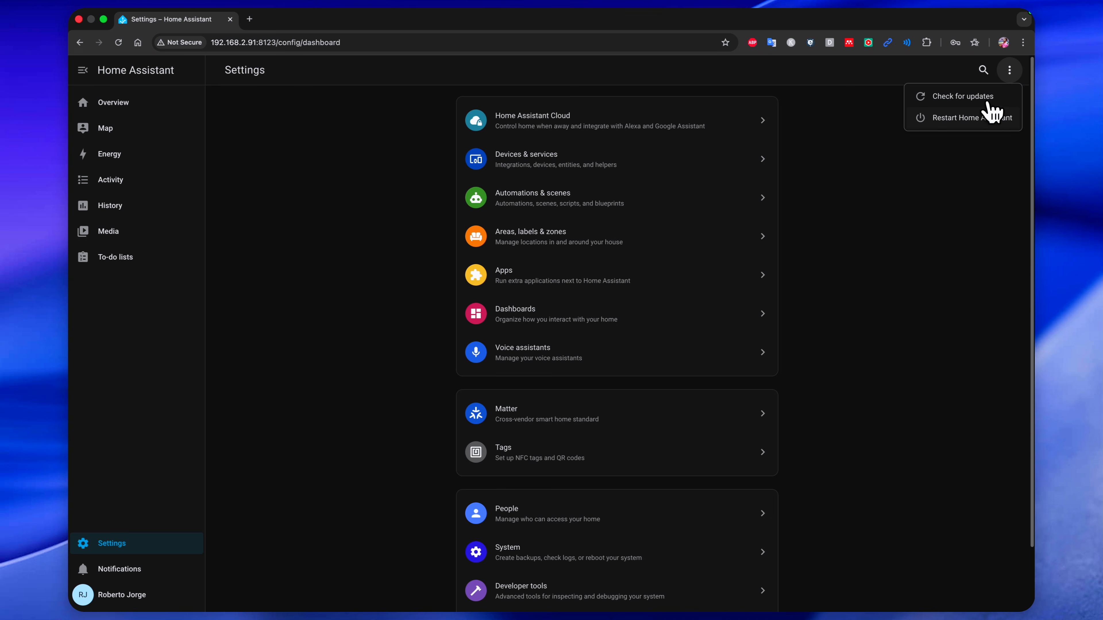
pyautogui.click(962, 120)
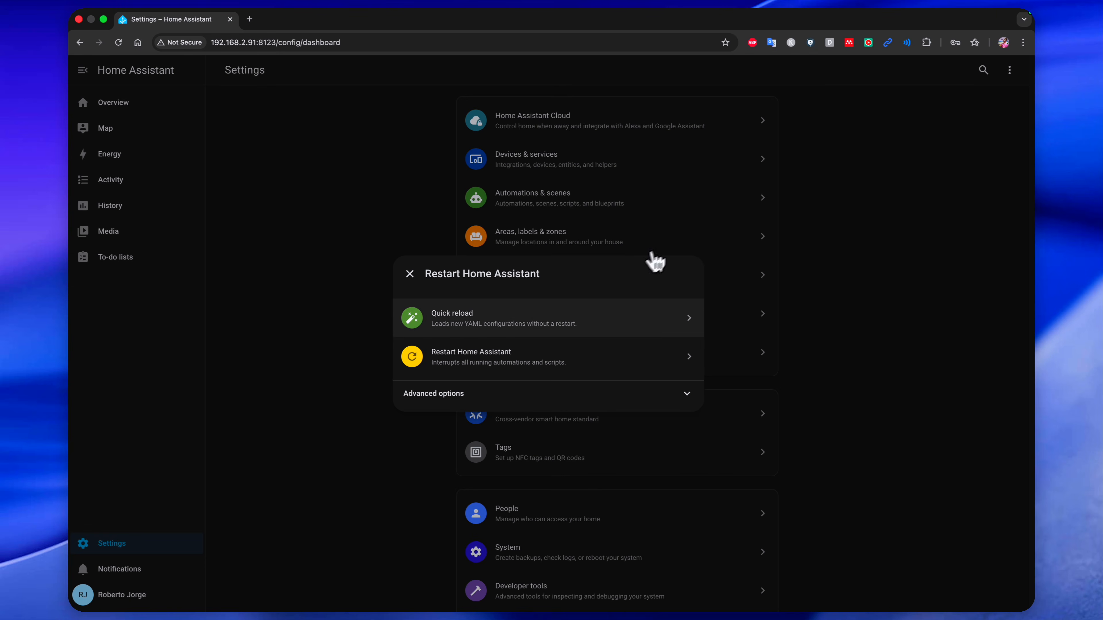
pyautogui.click(463, 359)
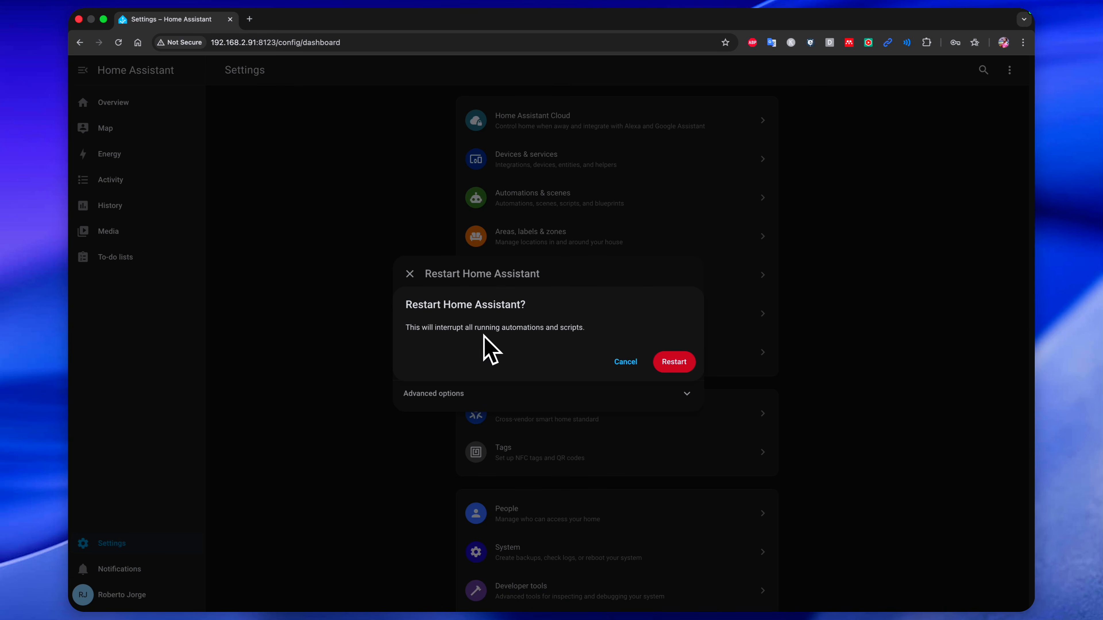
pyautogui.click(673, 362)
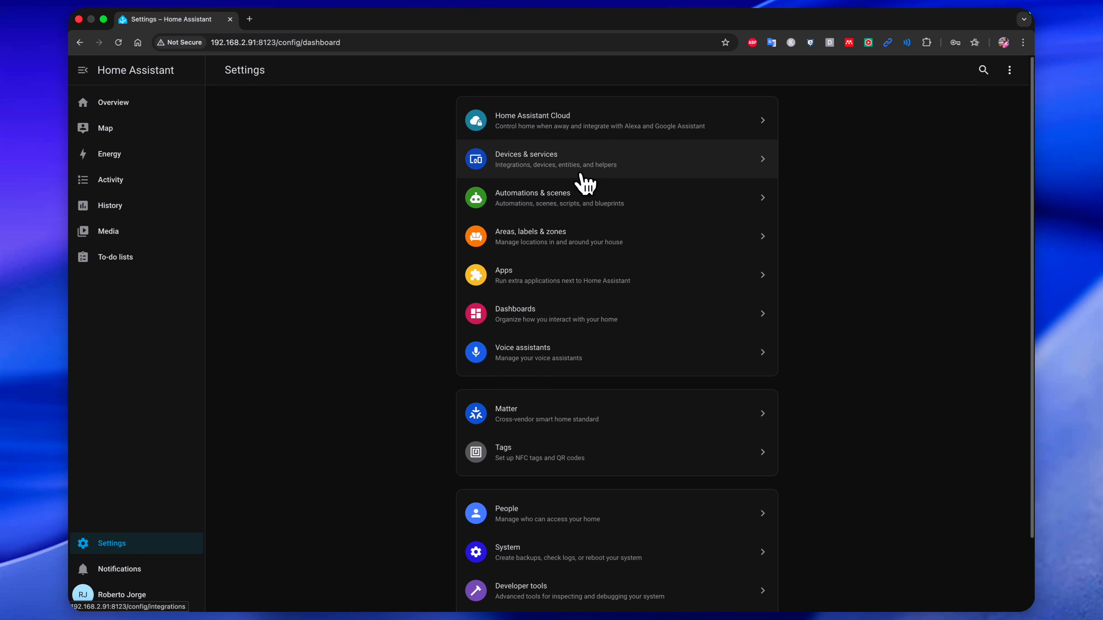
# - Search the brands for hac in a new integration and start setting up HACS
pyautogui.click(547, 162)
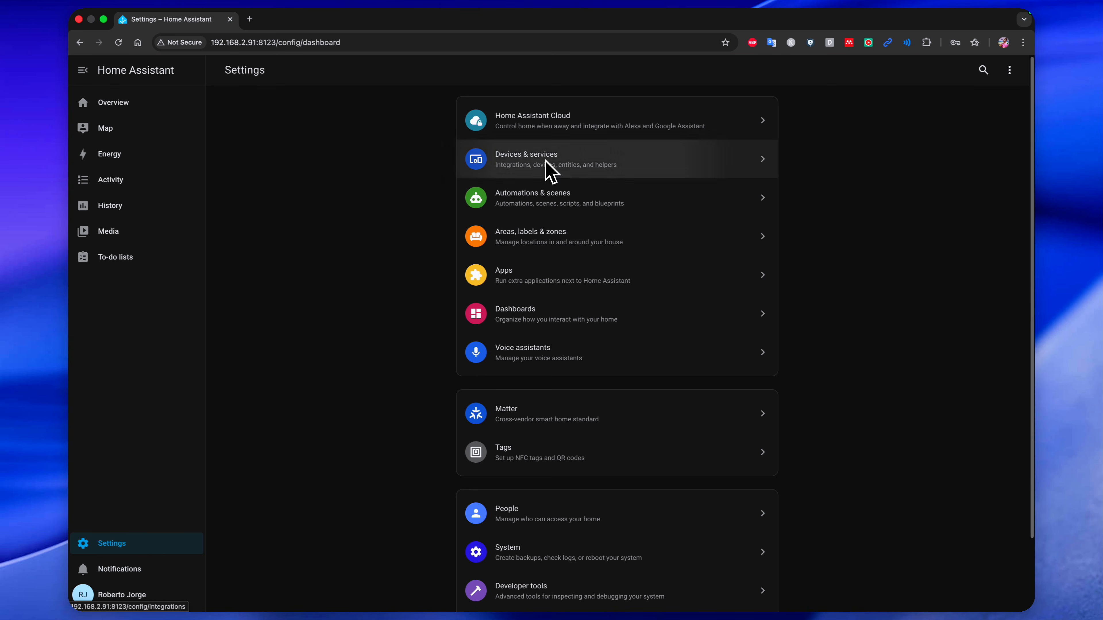
pyautogui.click(984, 593)
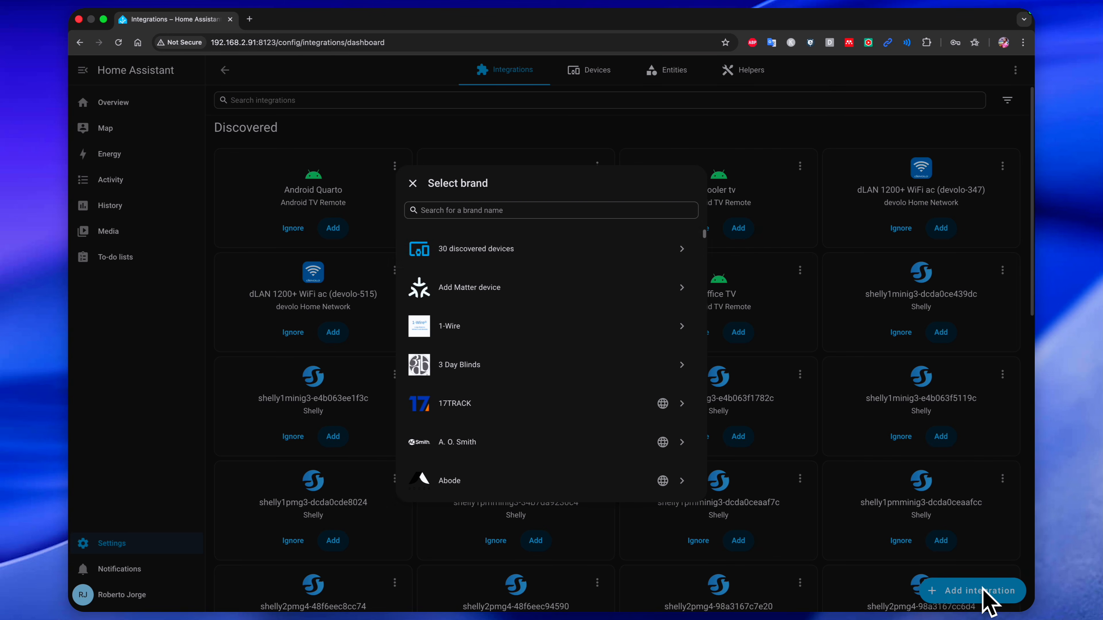
pyautogui.click(505, 211)
pyautogui.write('hac')
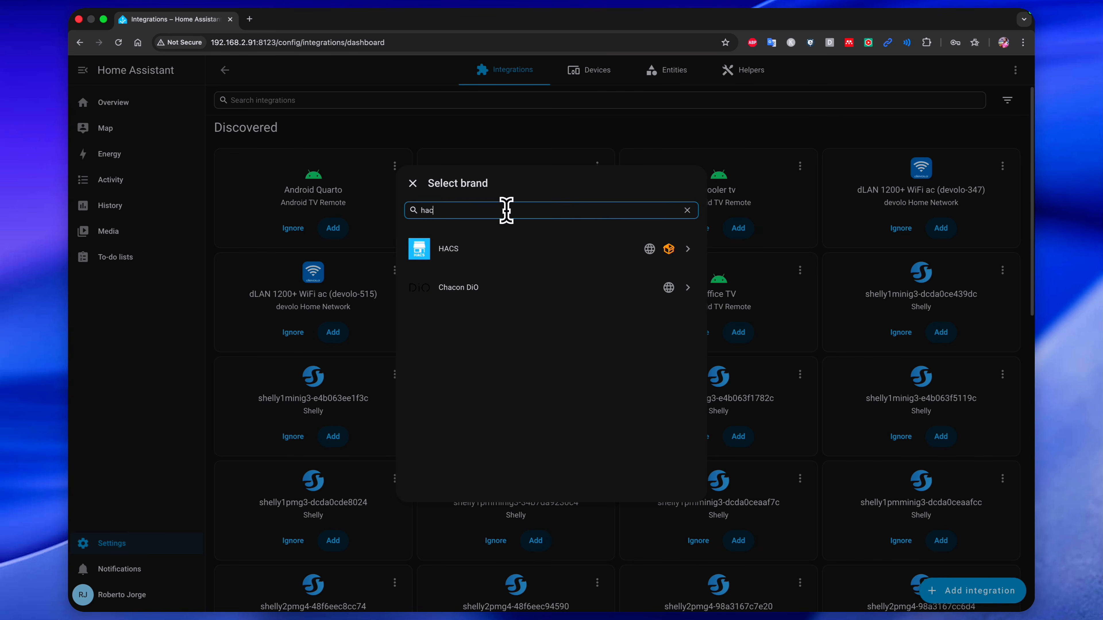
pyautogui.click(463, 261)
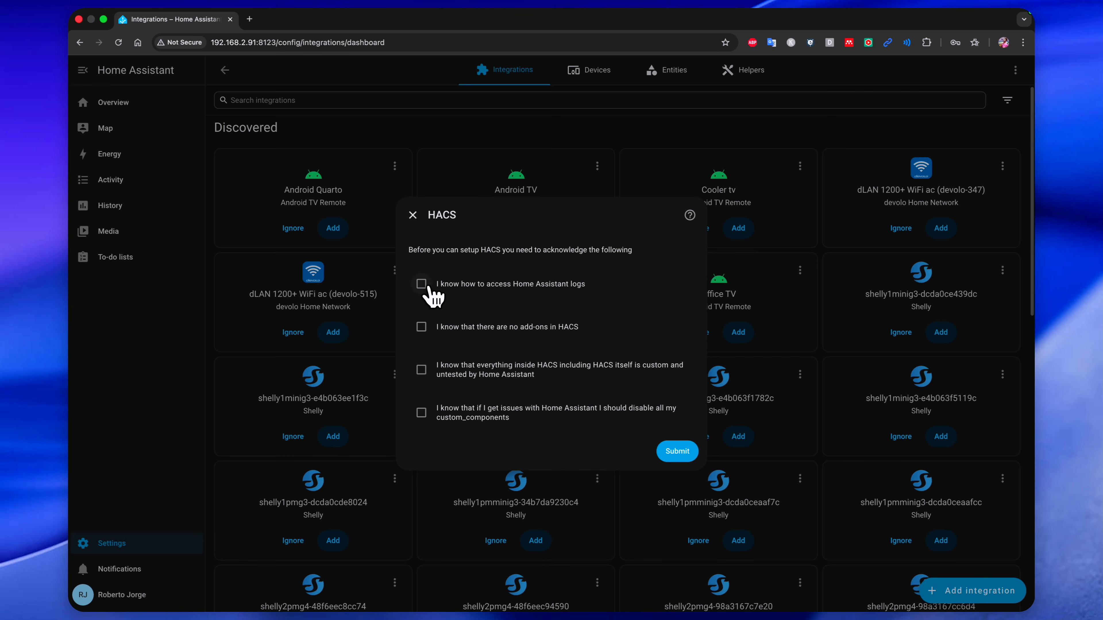
# - Acknowledge all four statements of the HACS setup and submit them
pyautogui.click(421, 326)
pyautogui.click(421, 369)
pyautogui.click(421, 413)
pyautogui.click(688, 455)
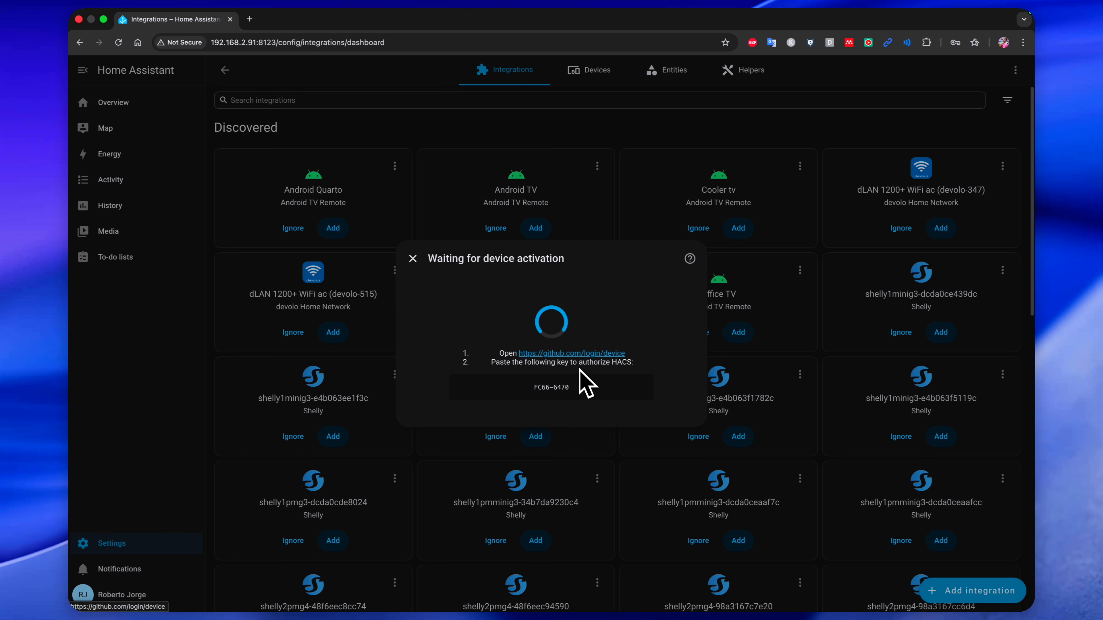
# - Authorize HACS on GitHub with the device activation code, and finish the device setup without assigning an area
pyautogui.click(575, 388)
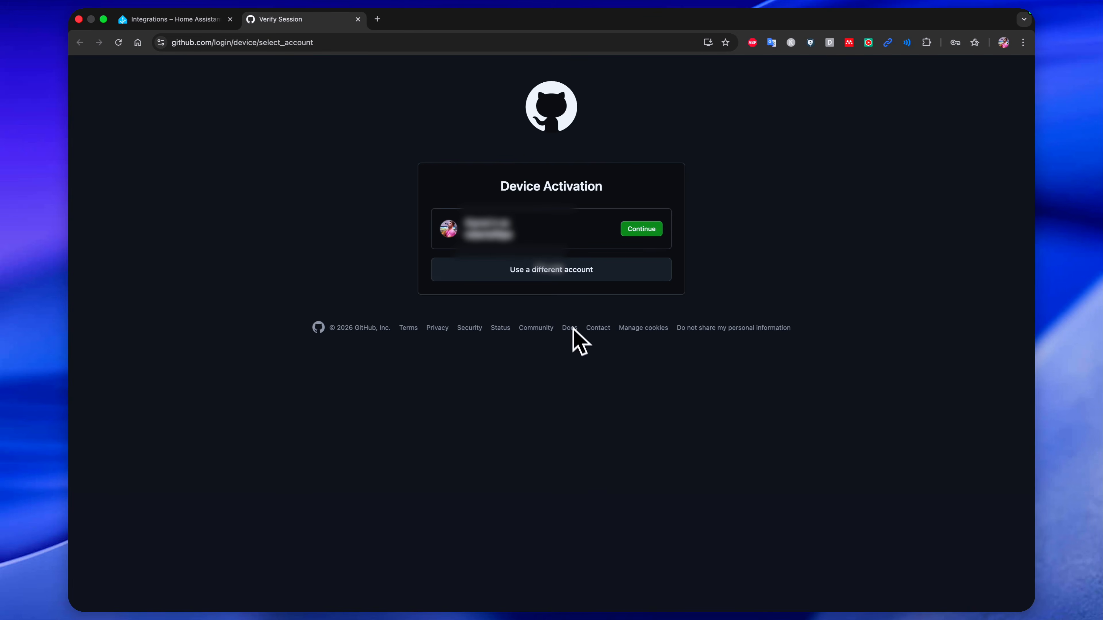
pyautogui.click(640, 230)
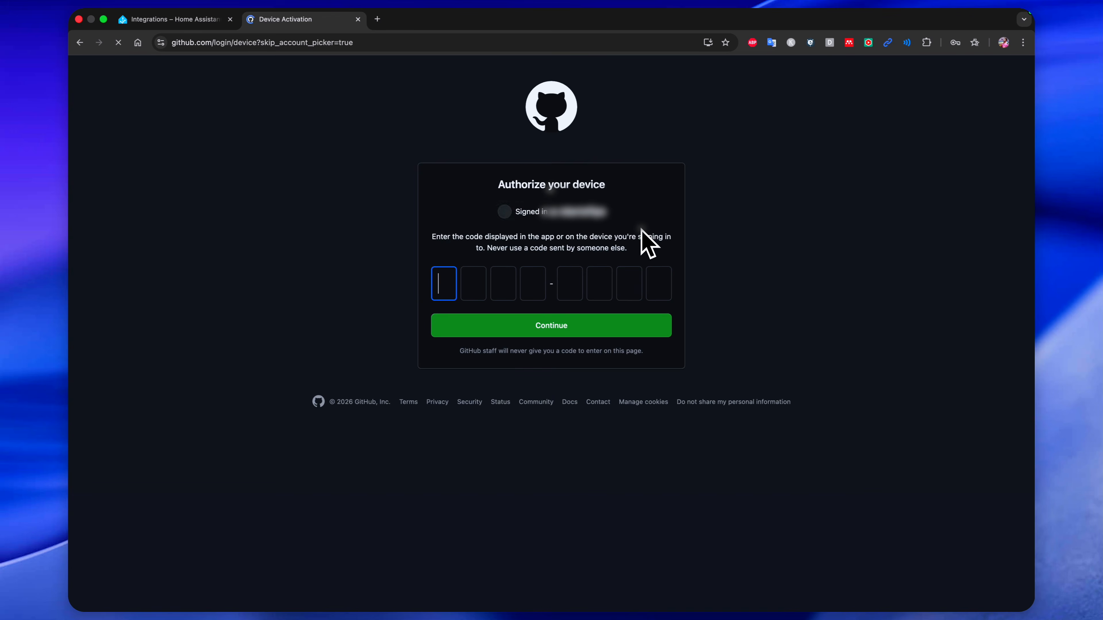
pyautogui.write('FC66-6470')
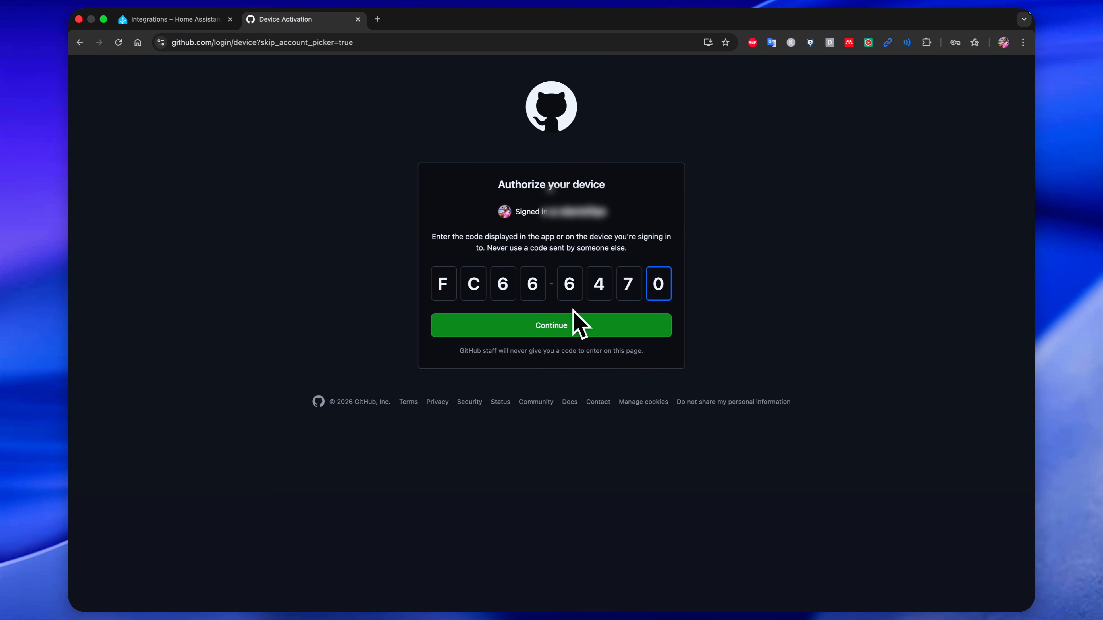
pyautogui.click(557, 332)
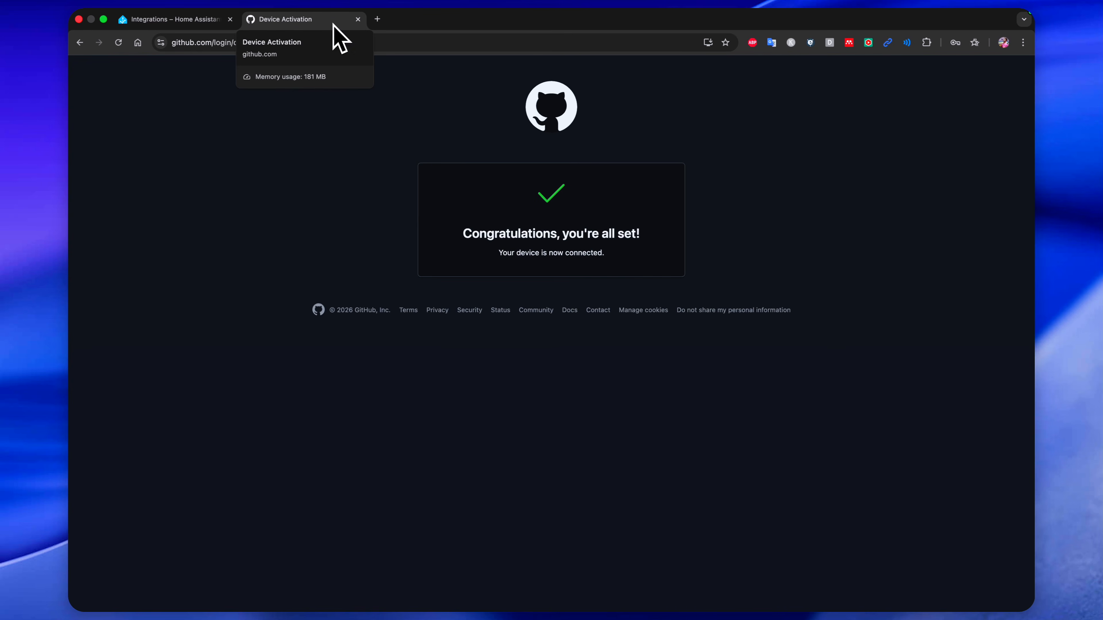
pyautogui.click(358, 19)
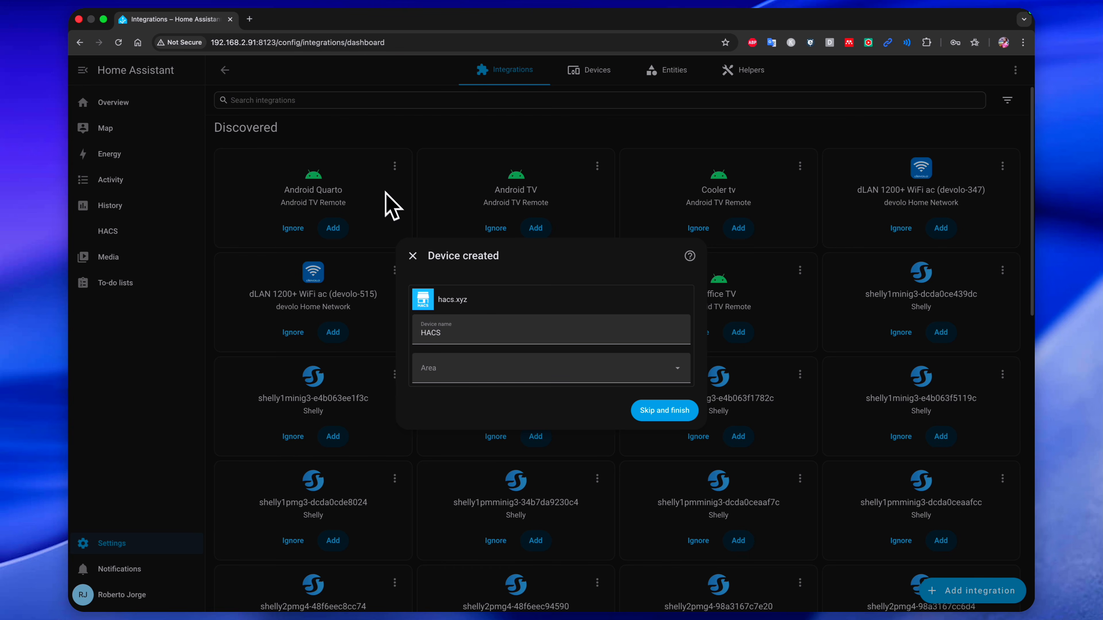
pyautogui.click(671, 412)
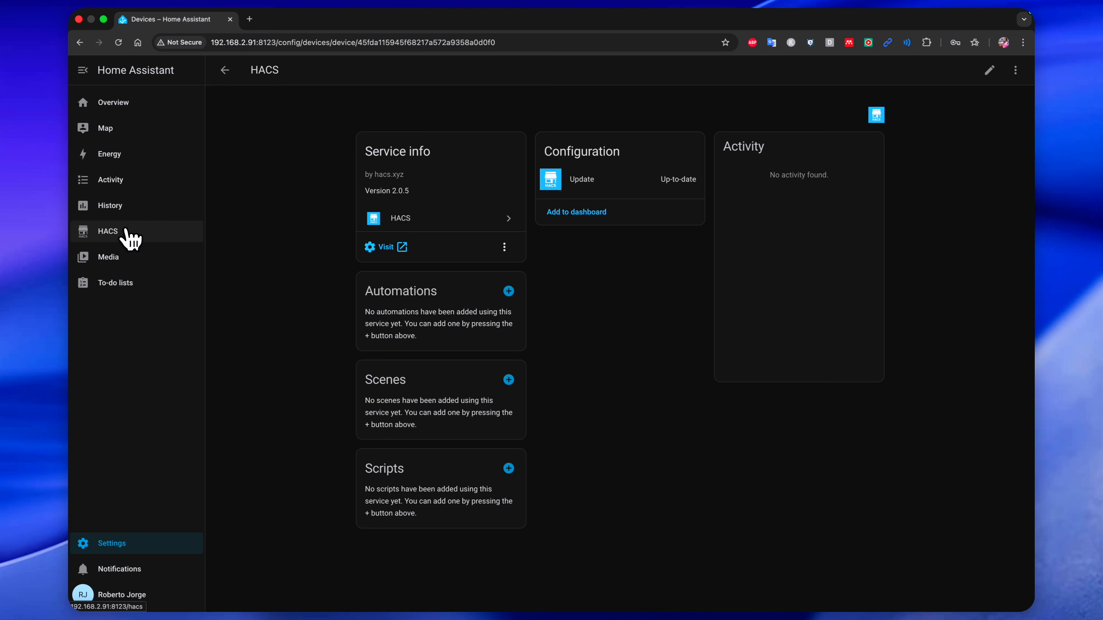
# - Search the HACS store for solarman and download the Solarman Stick Logger integration
pyautogui.click(127, 232)
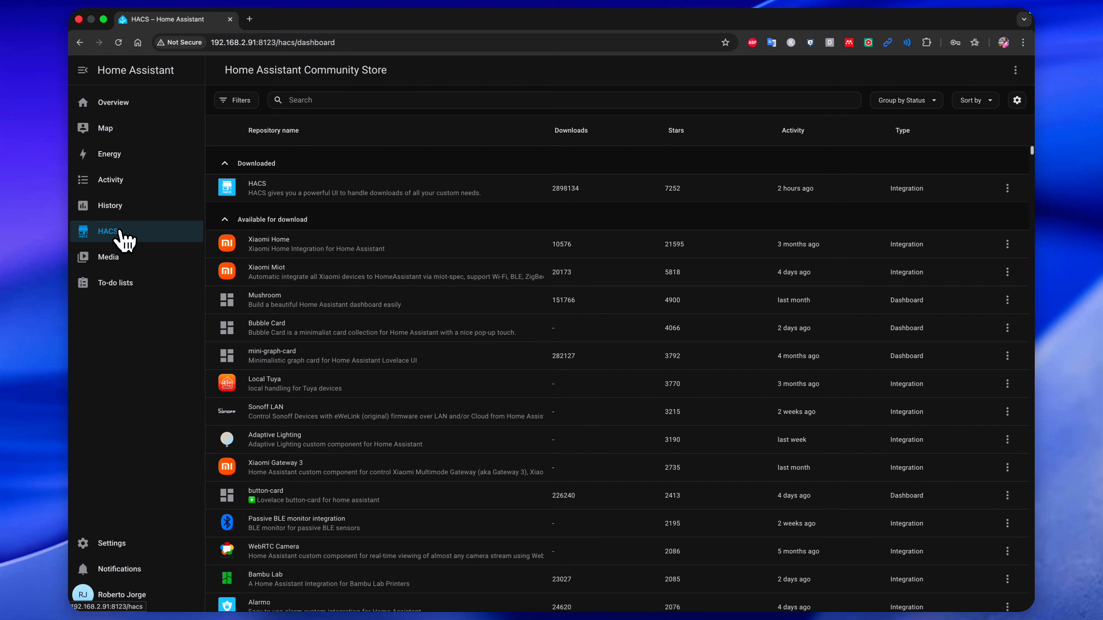
pyautogui.scroll(-20, 406, 278)
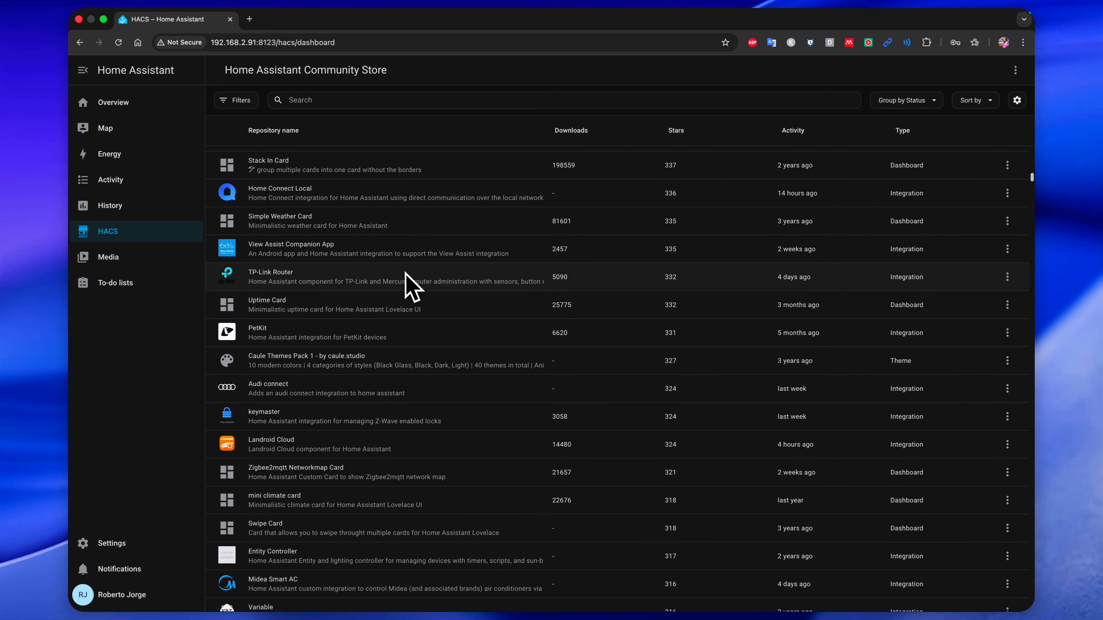
pyautogui.scroll(20, 405, 275)
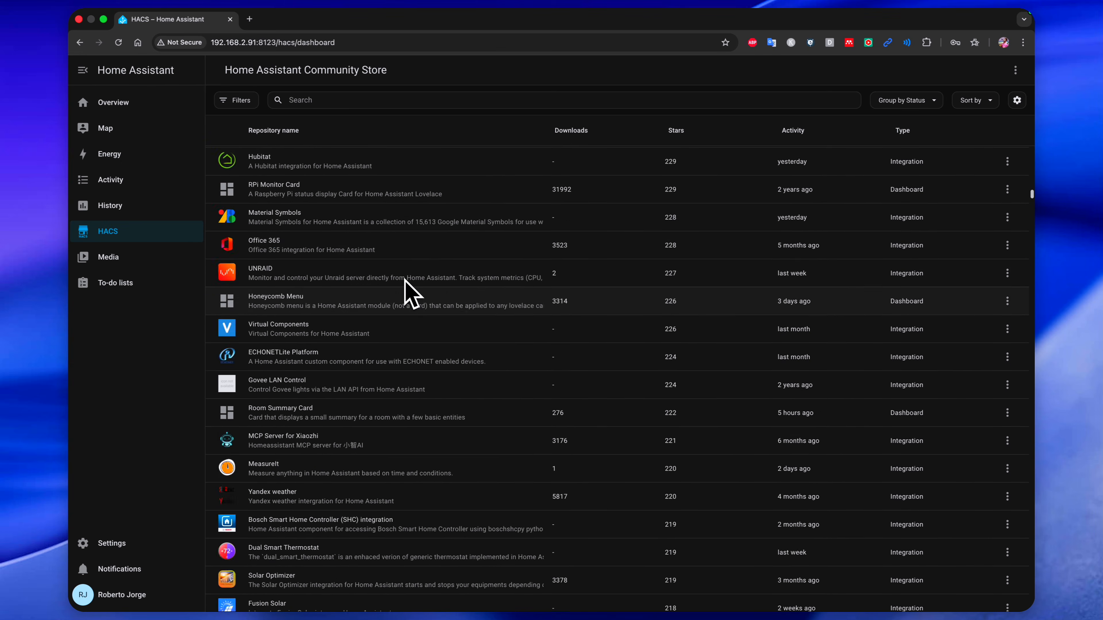
pyautogui.scroll(20, 405, 291)
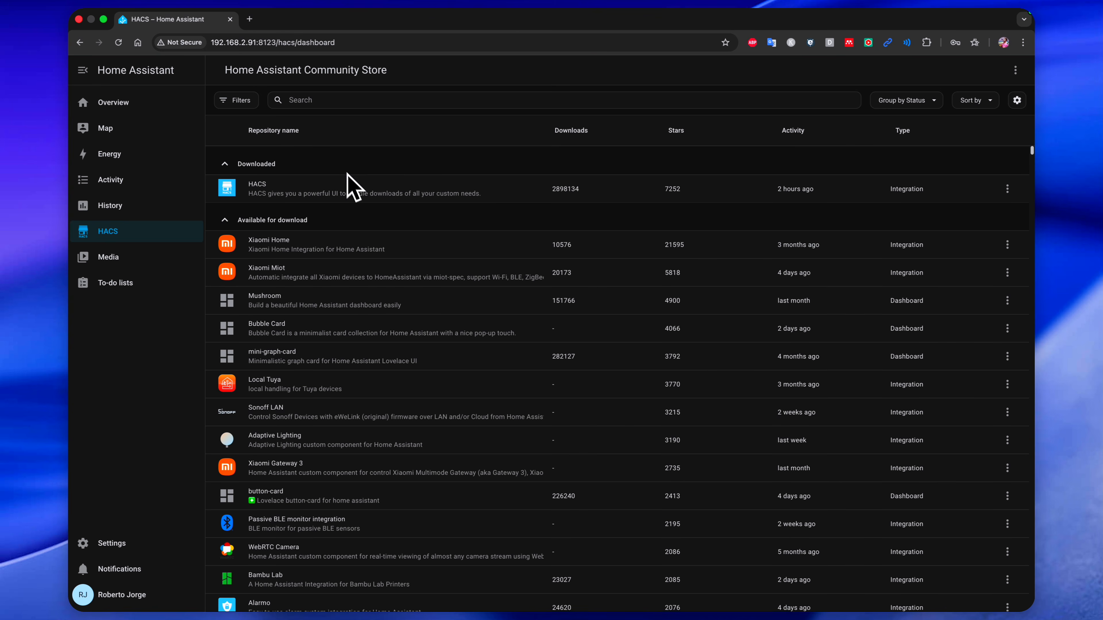
pyautogui.click(341, 100)
pyautogui.write('solarman')
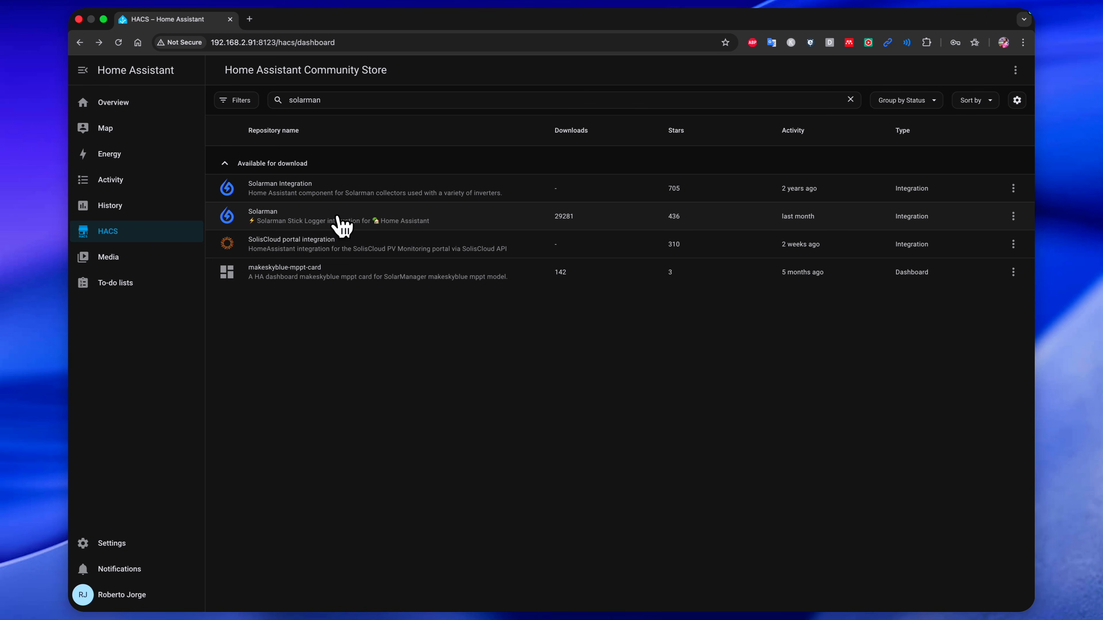
pyautogui.click(308, 221)
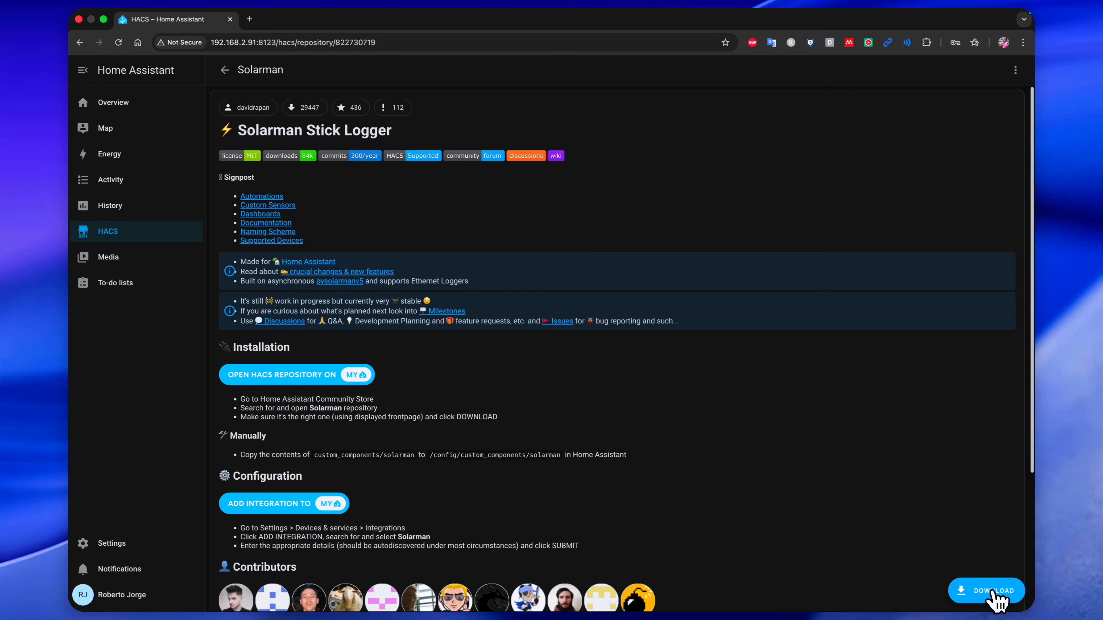
pyautogui.click(993, 592)
pyautogui.click(745, 430)
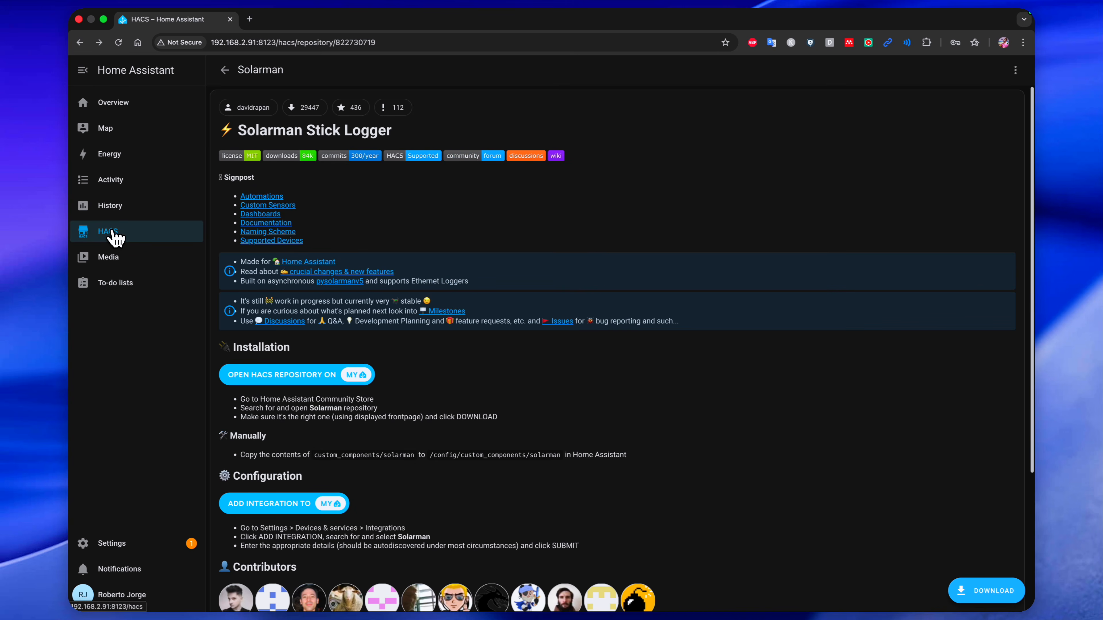
# - Check the Solarman download in HACS and restart Home Assistant through the restart repair in the settings
pyautogui.click(115, 239)
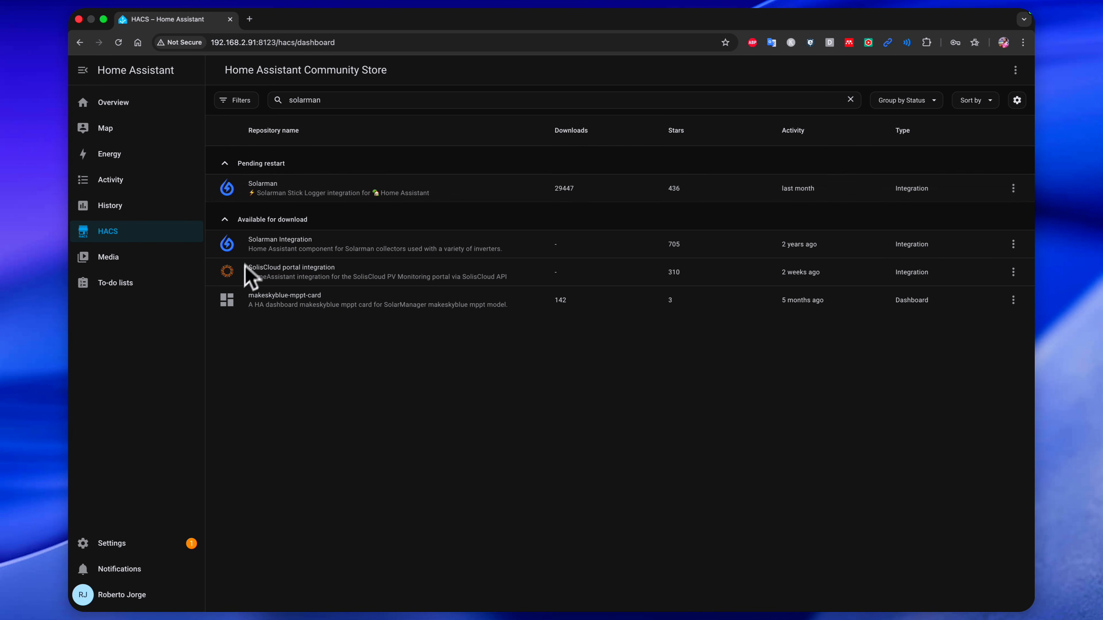
pyautogui.click(173, 549)
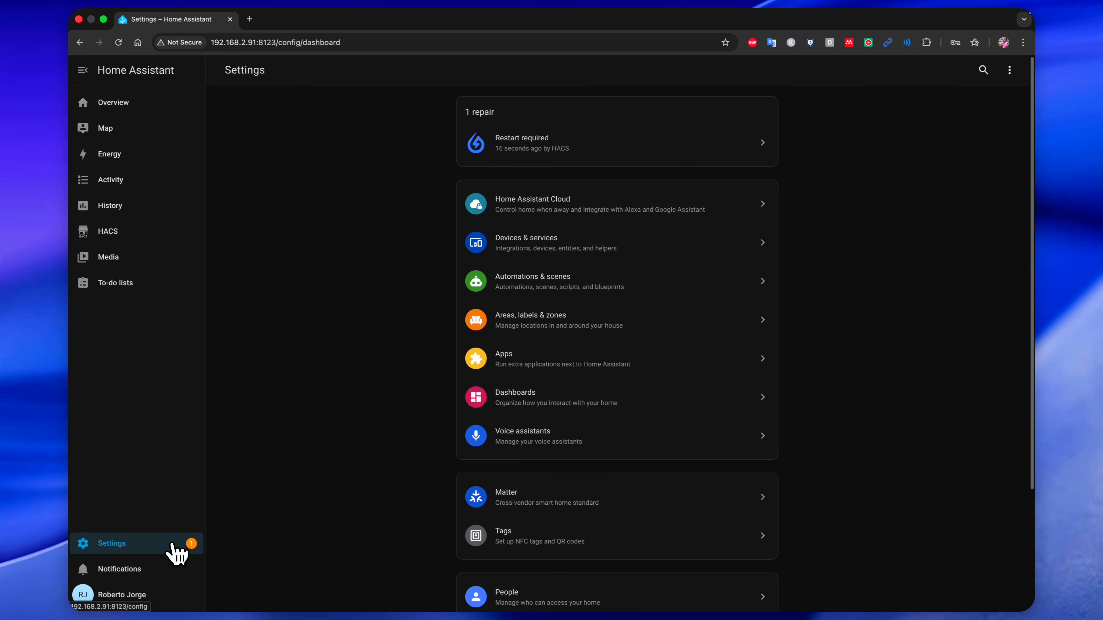
pyautogui.click(693, 143)
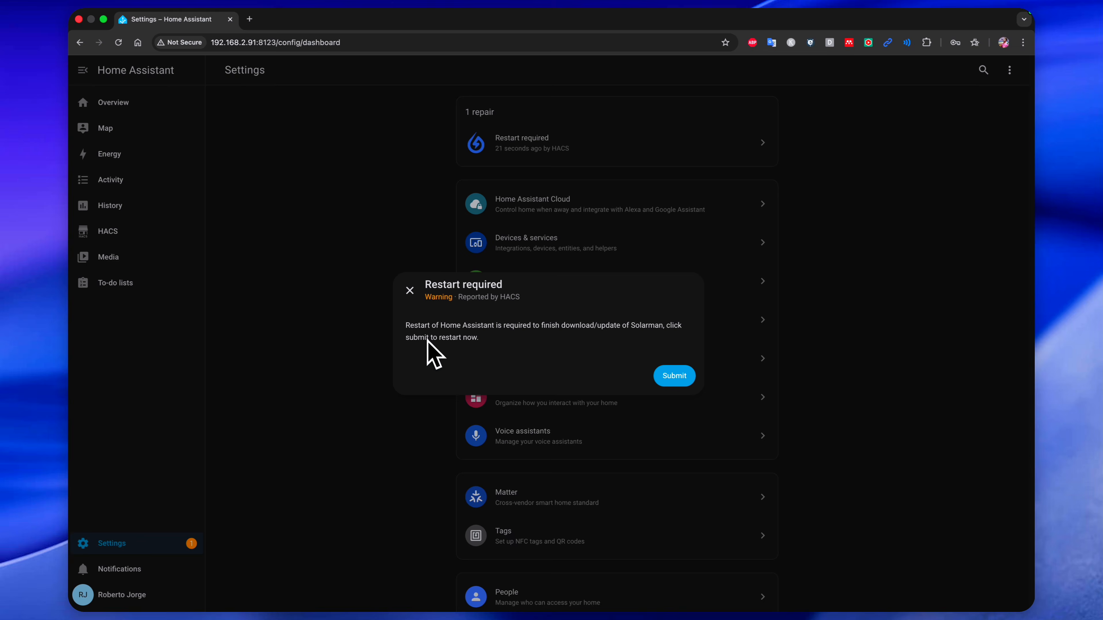
pyautogui.click(675, 376)
pyautogui.click(680, 370)
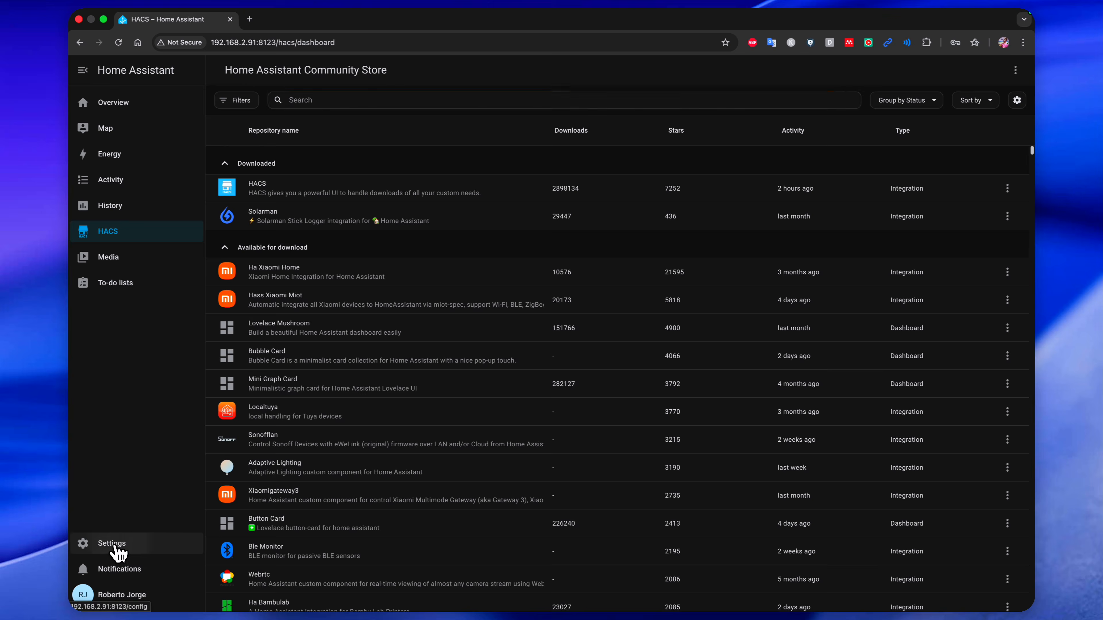
# - Start adding the Solarman integration from the devices and services settings
pyautogui.click(115, 550)
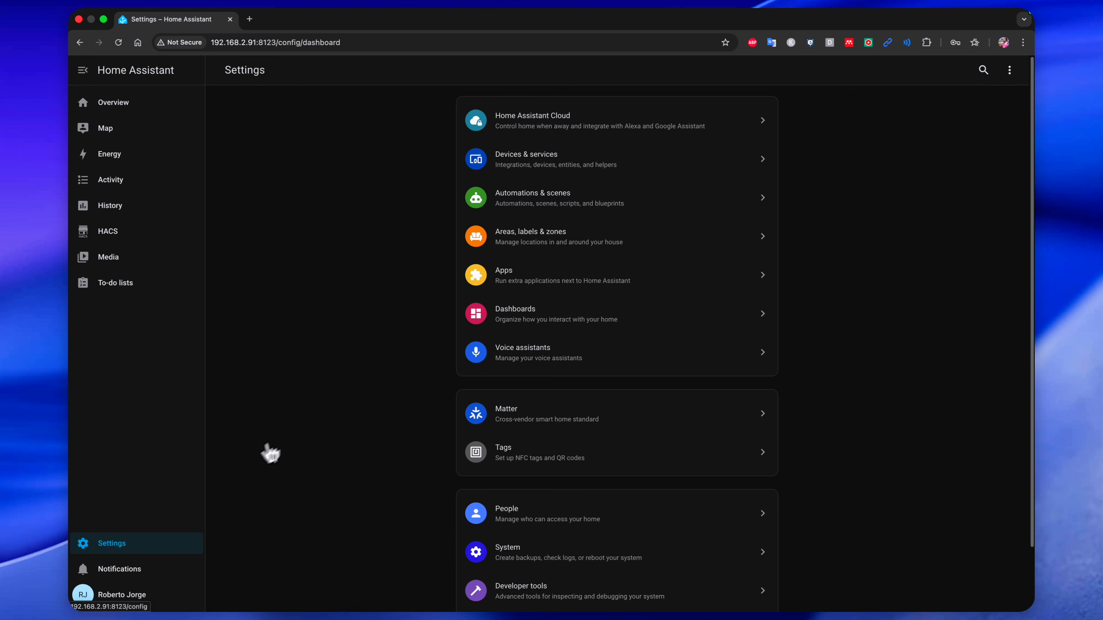
pyautogui.click(542, 162)
pyautogui.scroll(-10, 616, 249)
pyautogui.scroll(10, 616, 249)
pyautogui.click(977, 591)
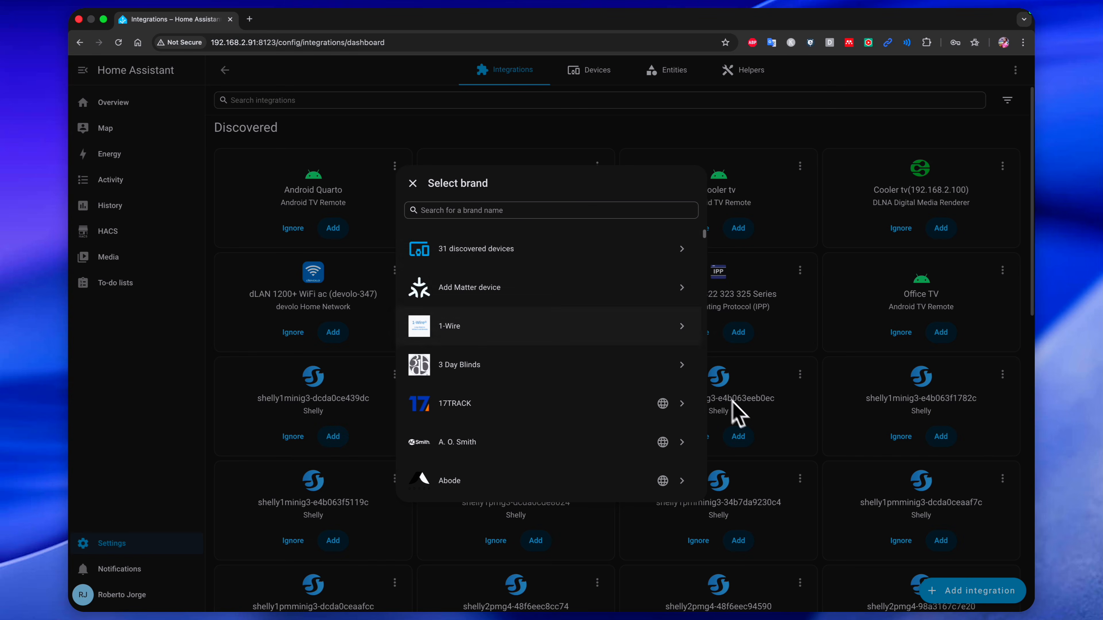
pyautogui.click(494, 210)
pyautogui.write('s')
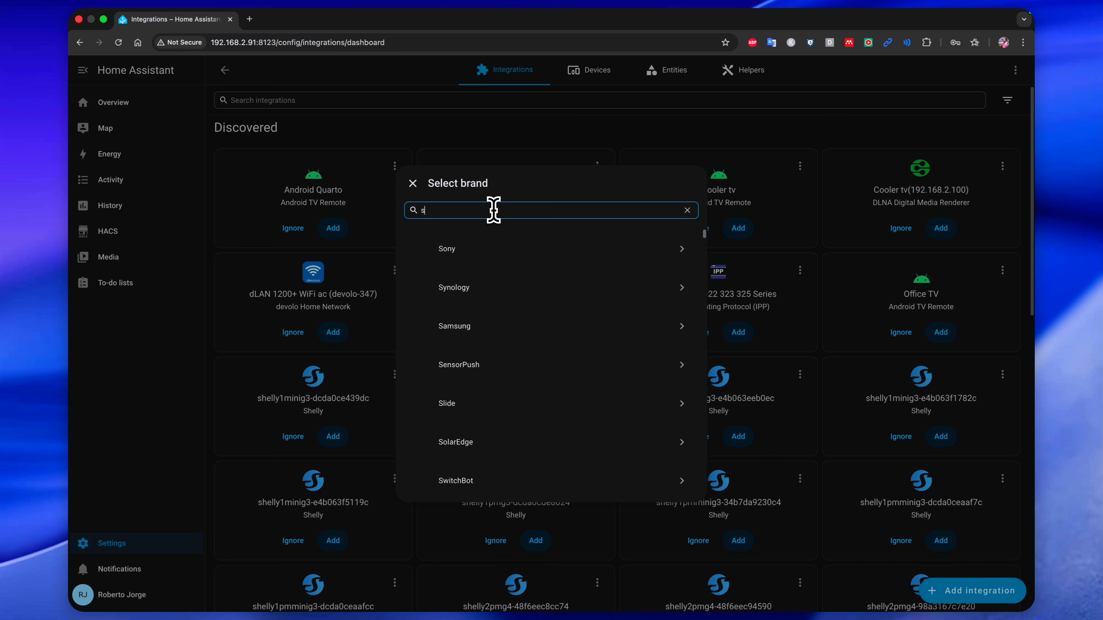
pyautogui.write('olarma')
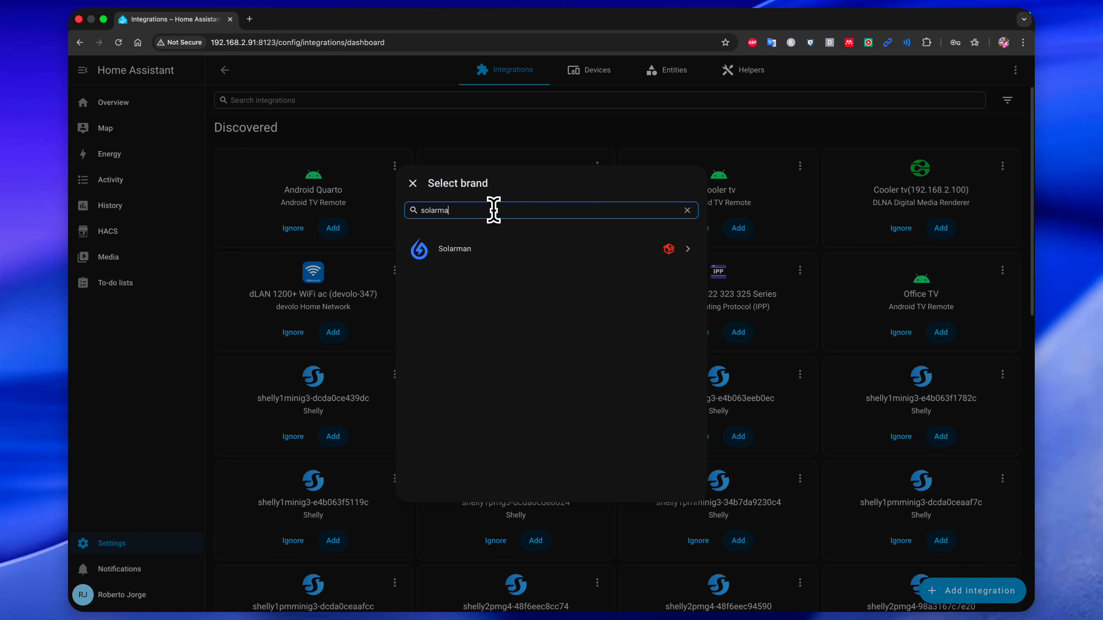
pyautogui.click(468, 253)
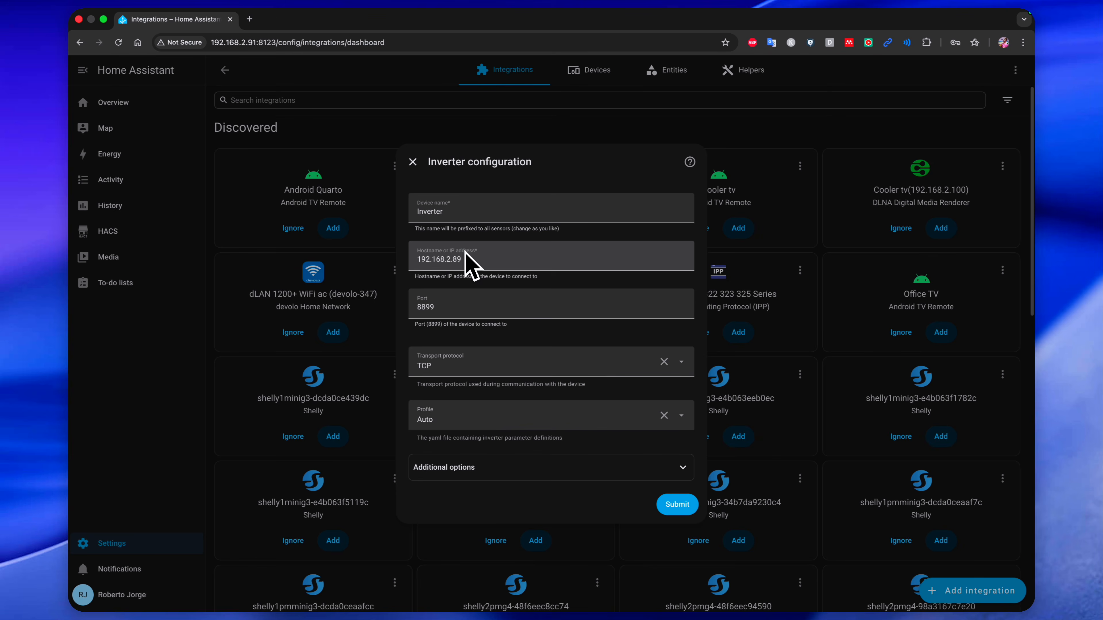
# - Name the inverter device Deye and set its IP address to 192.168.2.48
pyautogui.doubleClick(454, 206)
pyautogui.write('Deye')
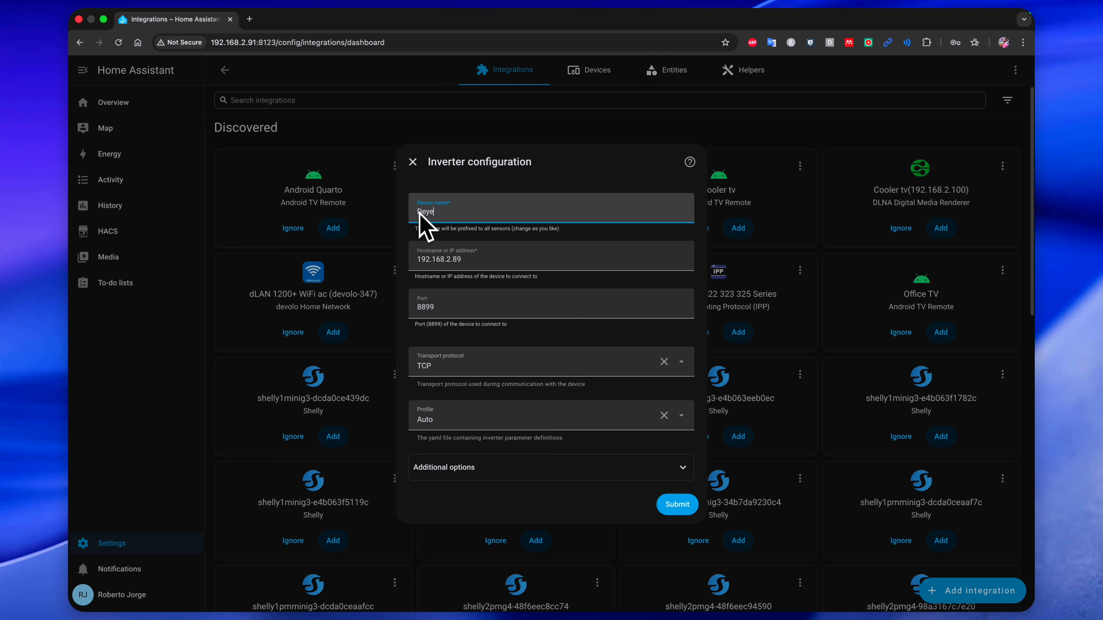
pyautogui.click(467, 258)
pyautogui.press('BackSpace')
pyautogui.press('BackSpace')
pyautogui.write('48')
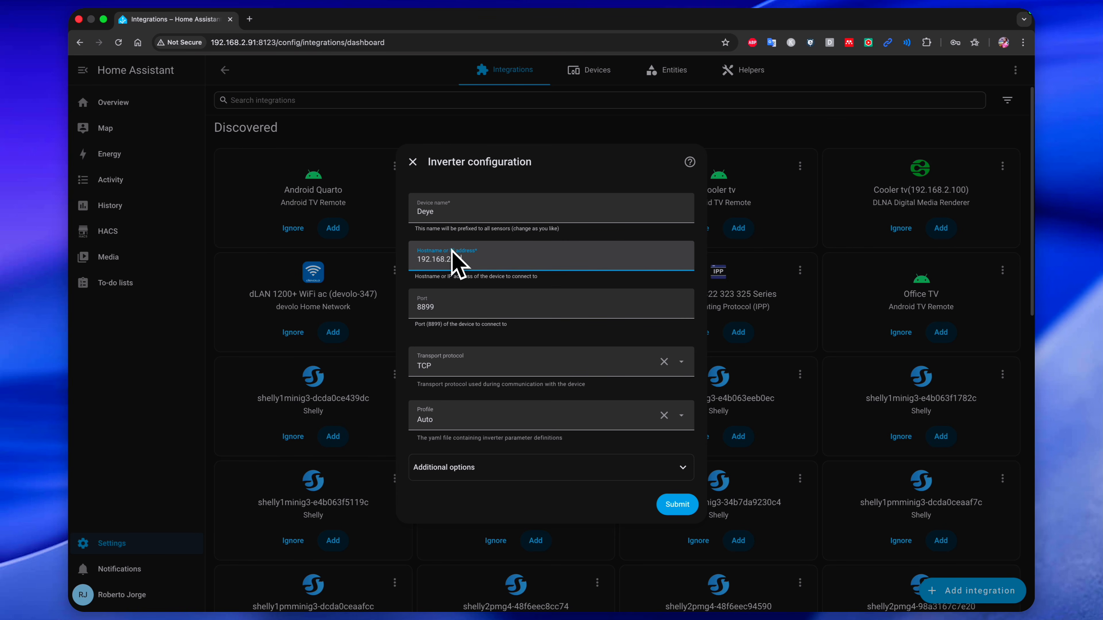
# - Review the available inverter profiles, submit the inverter configuration and finish the integration setup
pyautogui.click(680, 416)
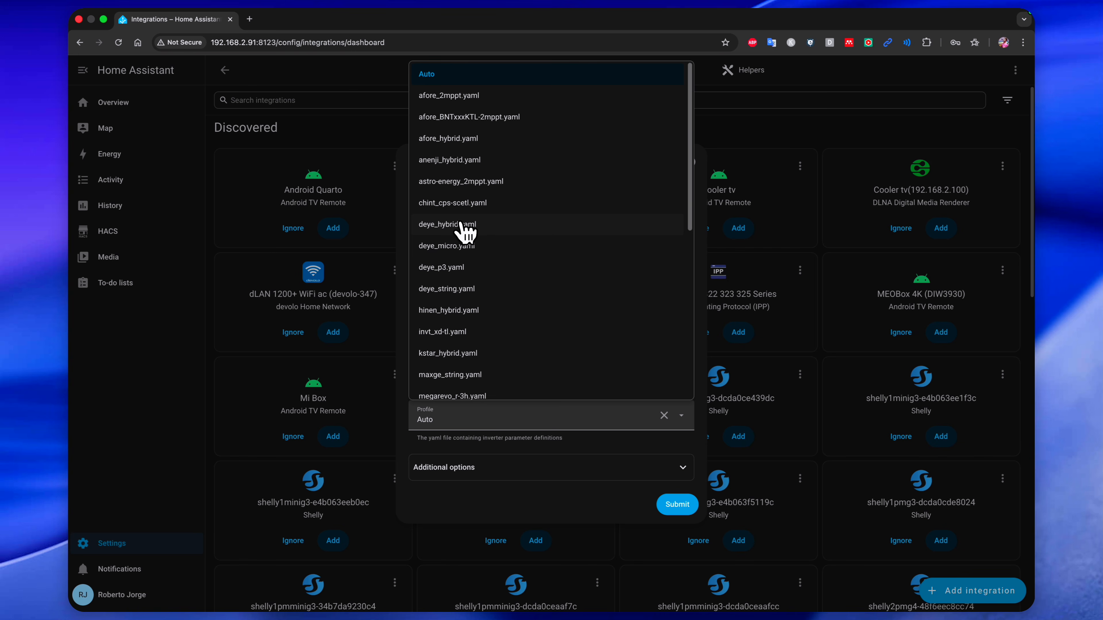
pyautogui.scroll(-10, 465, 231)
pyautogui.scroll(9, 466, 231)
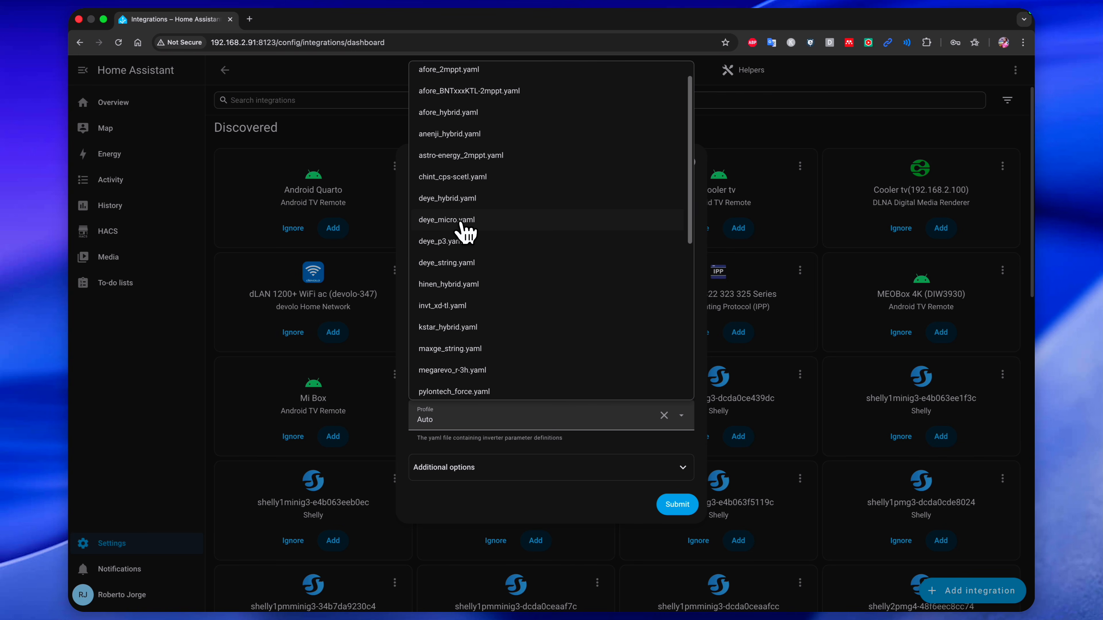
pyautogui.scroll(1, 465, 231)
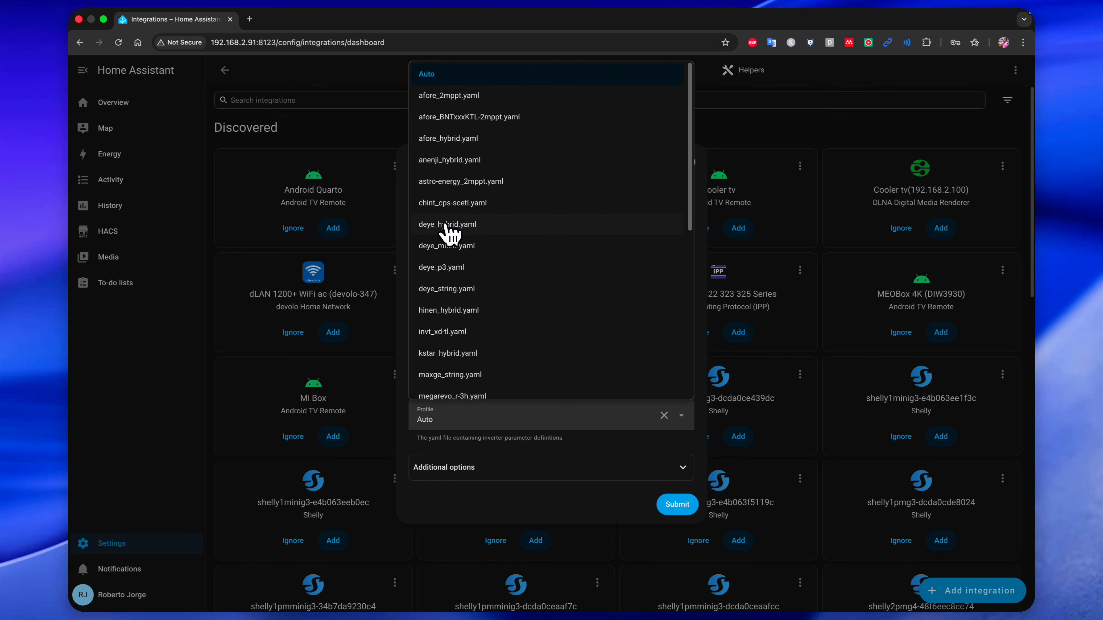
pyautogui.click(679, 505)
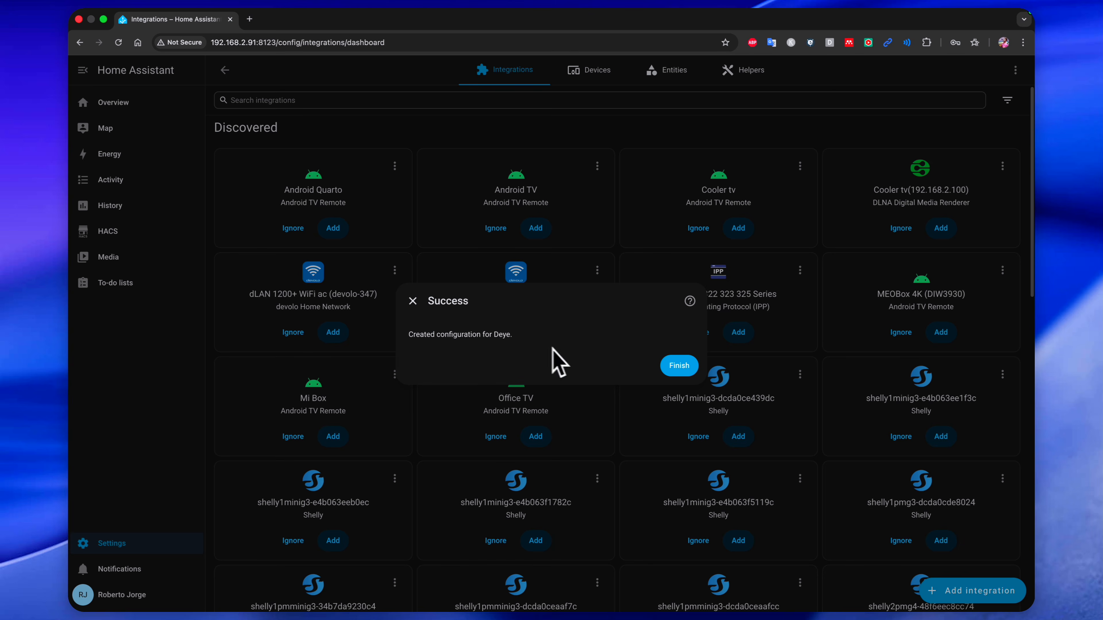
pyautogui.click(680, 368)
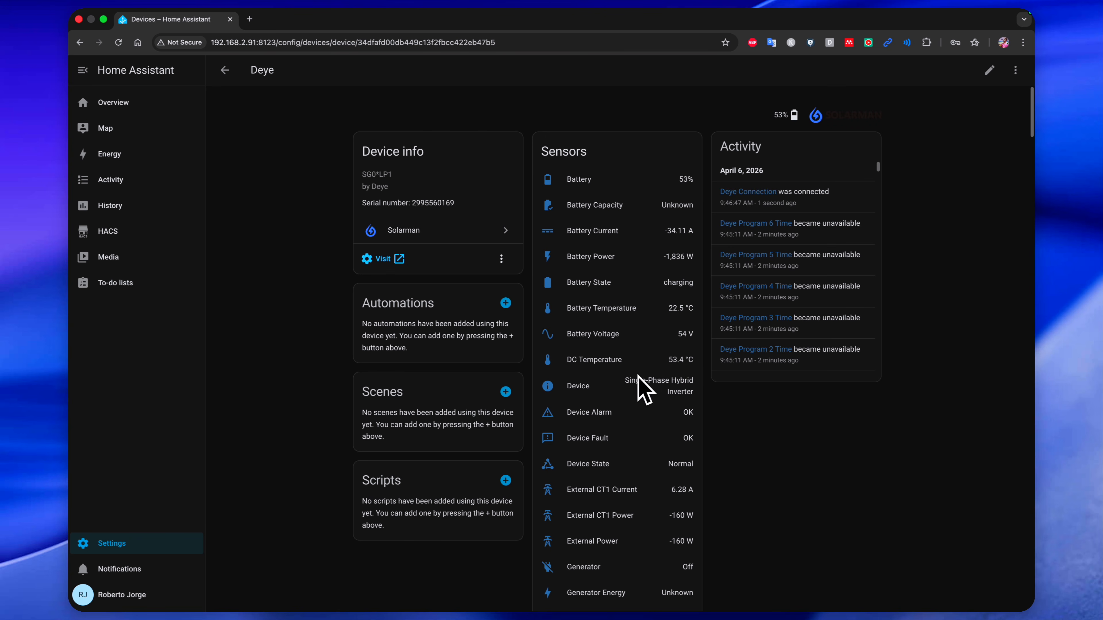
# - Examine the sensor list of the Deye device, including its battery, output and PV readings
pyautogui.scroll(-4, 603, 373)
pyautogui.scroll(-13, 609, 384)
pyautogui.scroll(-5, 602, 370)
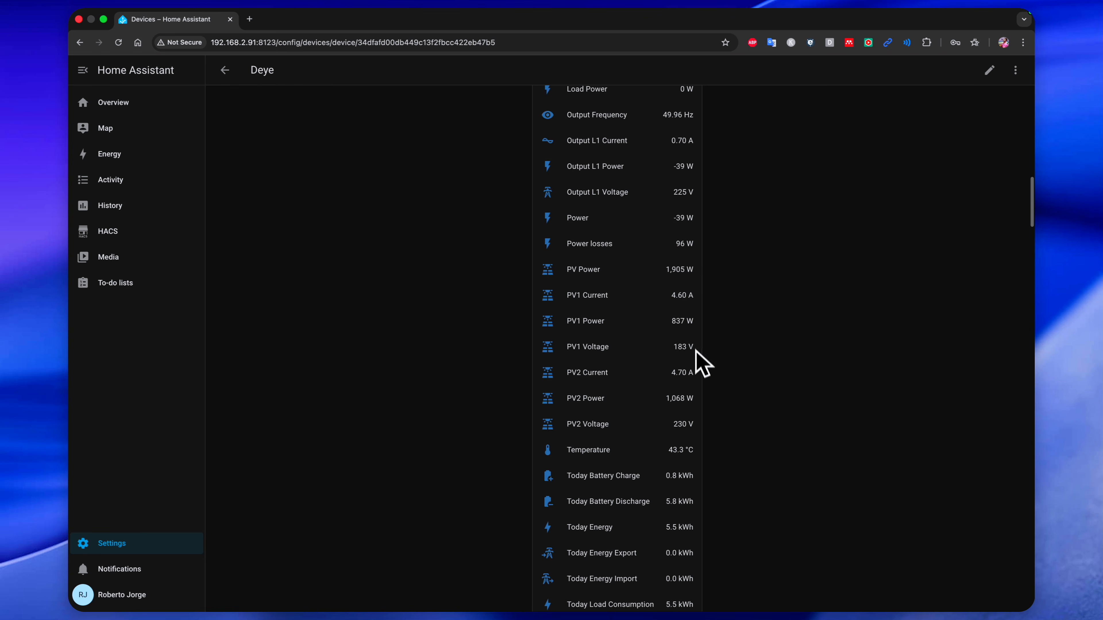
# - Look through the Deye device's configuration settings, including the battery limits, charging signal and energy pattern
pyautogui.scroll(-20, 603, 362)
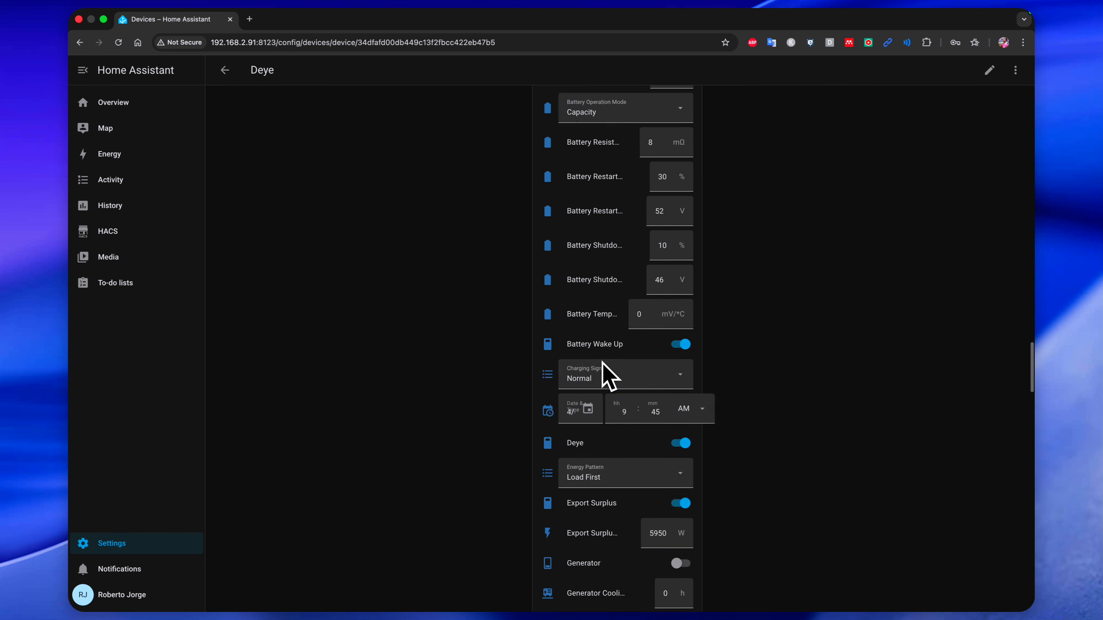
pyautogui.scroll(20, 602, 364)
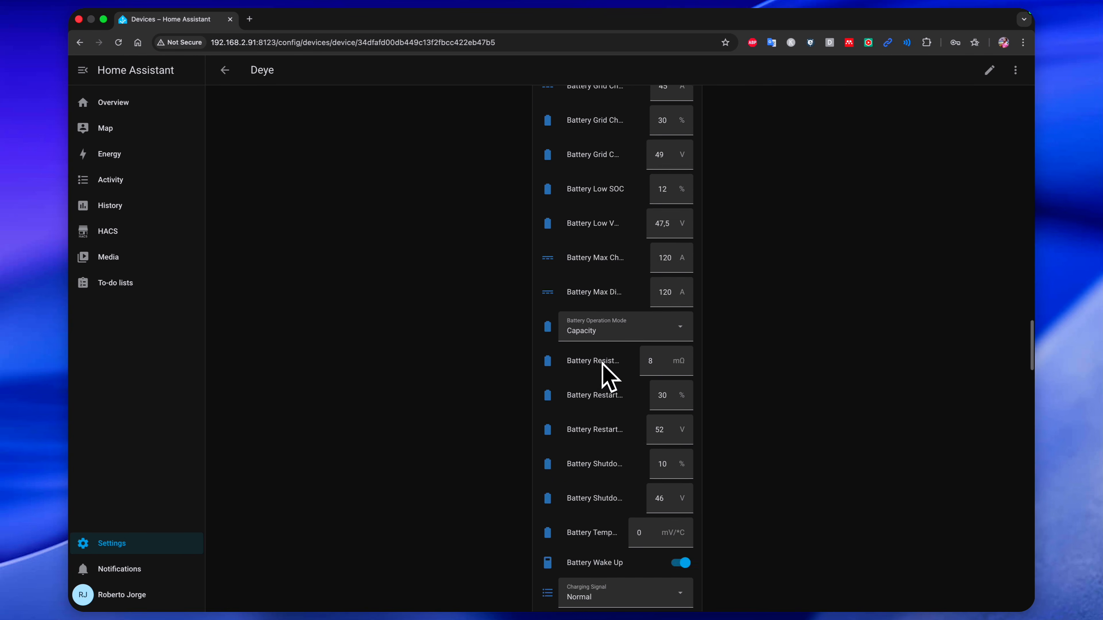
pyautogui.scroll(5, 603, 363)
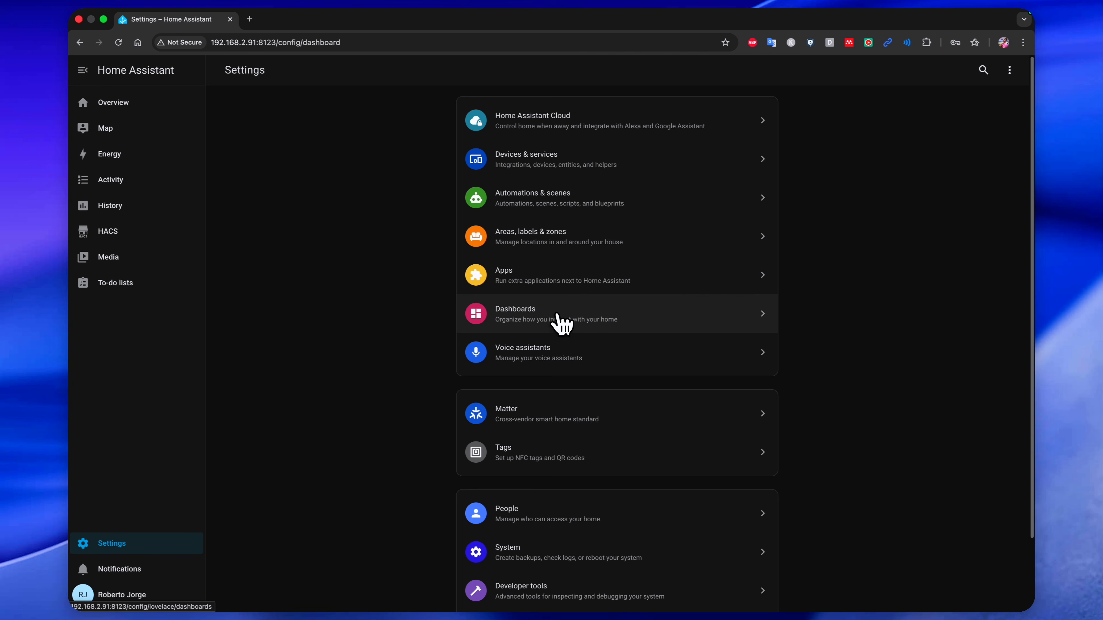
# - Create a new dashboard from scratch titled Deye Info with the mdi:solar-panel icon, keeping it in the sidebar
pyautogui.click(584, 316)
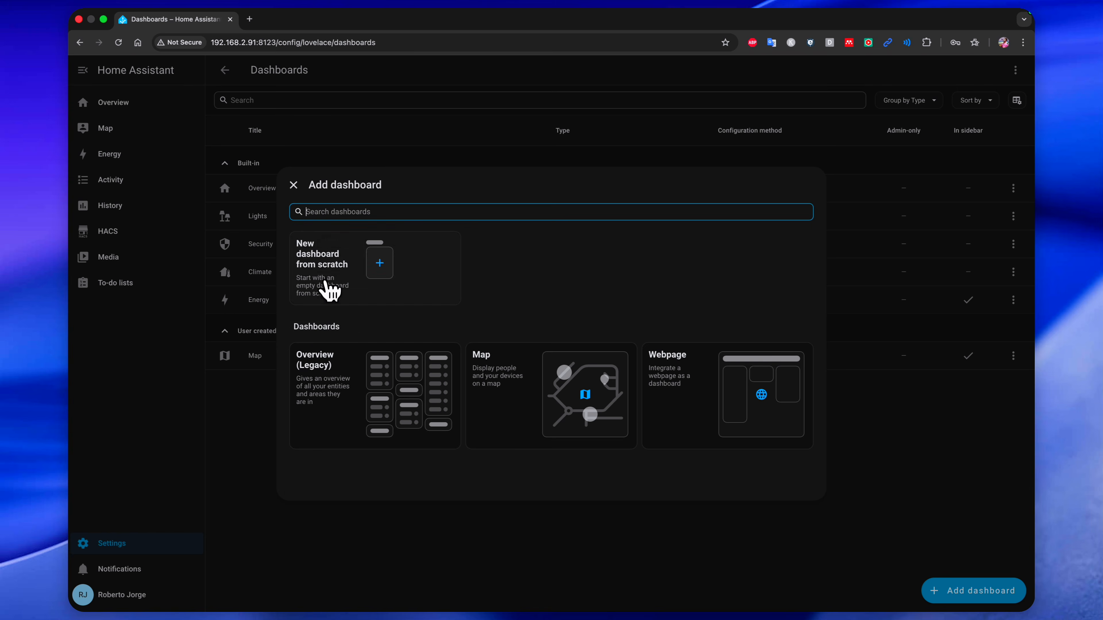
pyautogui.click(329, 271)
pyautogui.click(445, 227)
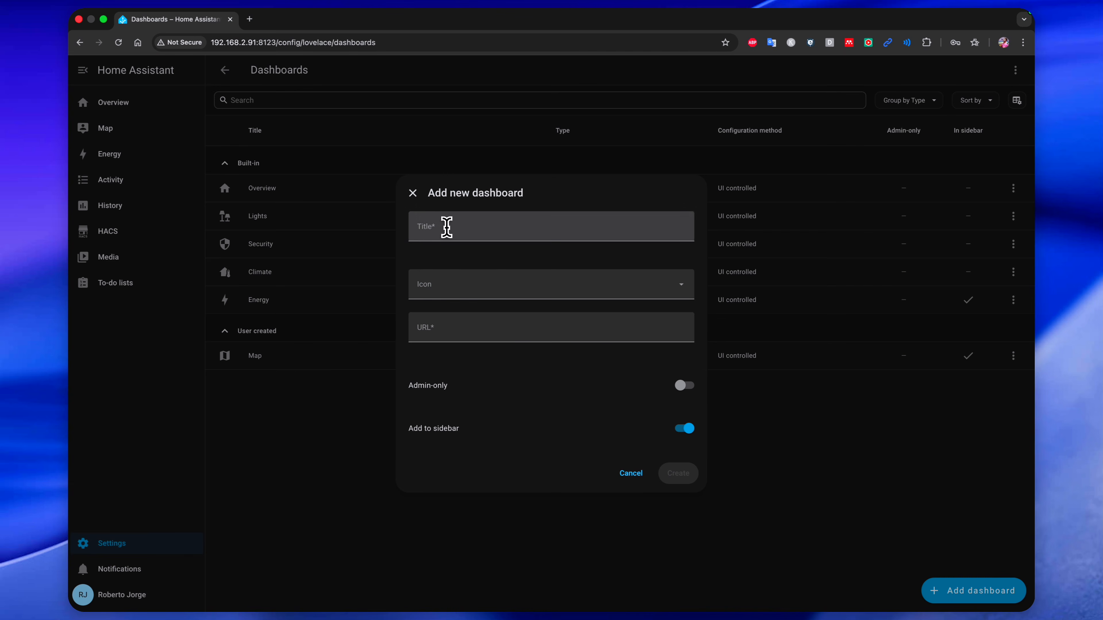
pyautogui.write('Deye Info')
pyautogui.click(629, 288)
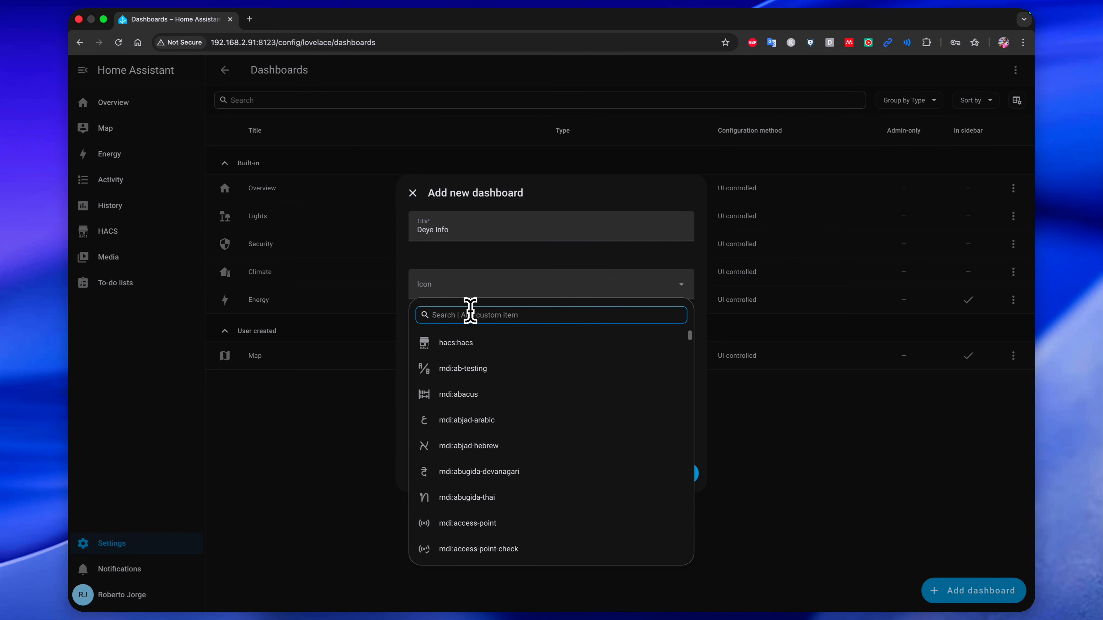
pyautogui.write('solar')
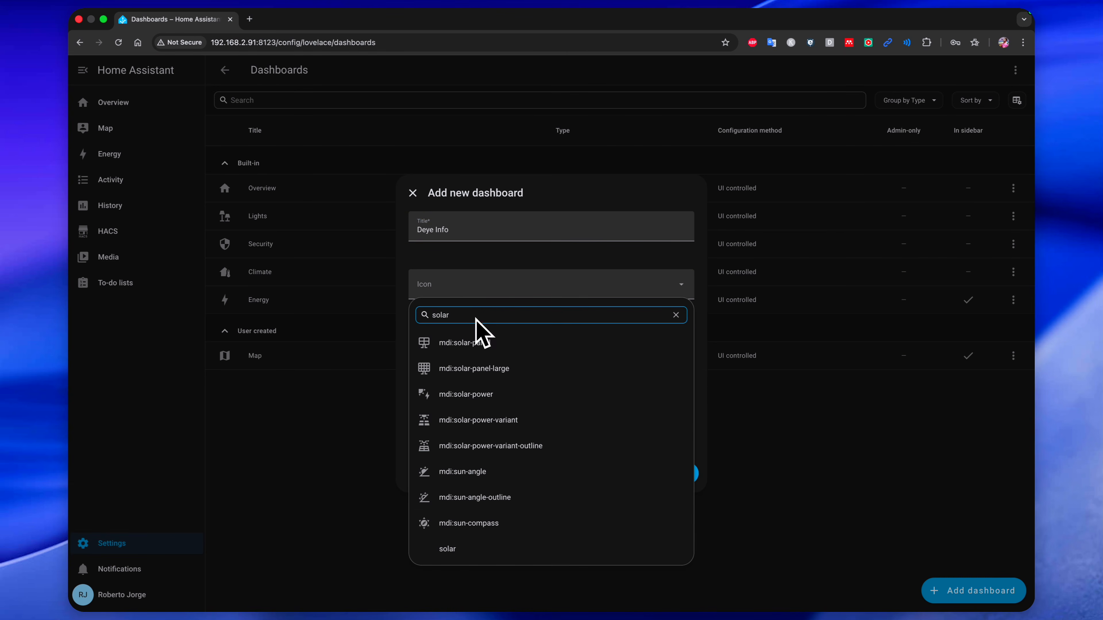
pyautogui.click(486, 345)
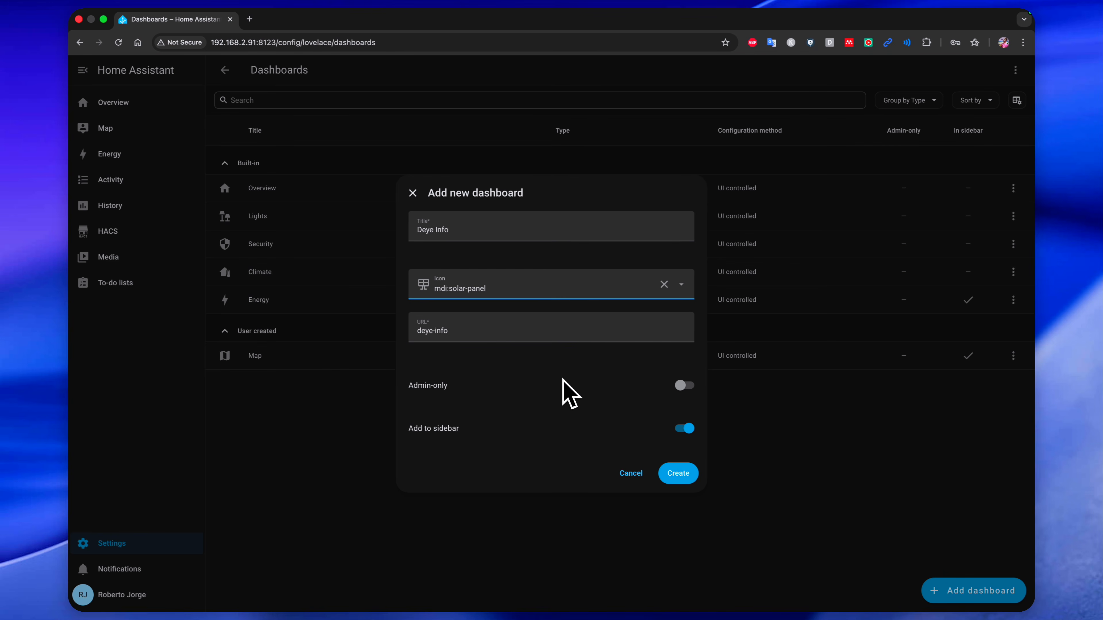
pyautogui.click(679, 474)
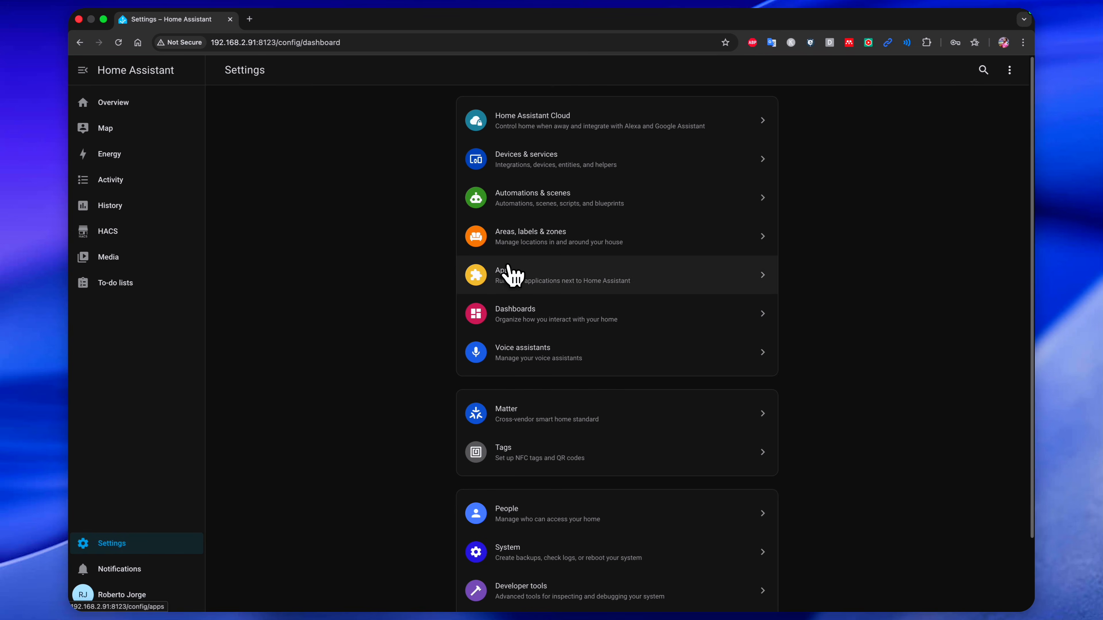
# - Open the Deye device page through the configured Solarman integration in devices and services
pyautogui.click(563, 175)
pyautogui.scroll(-5, 591, 400)
pyautogui.scroll(-10, 591, 400)
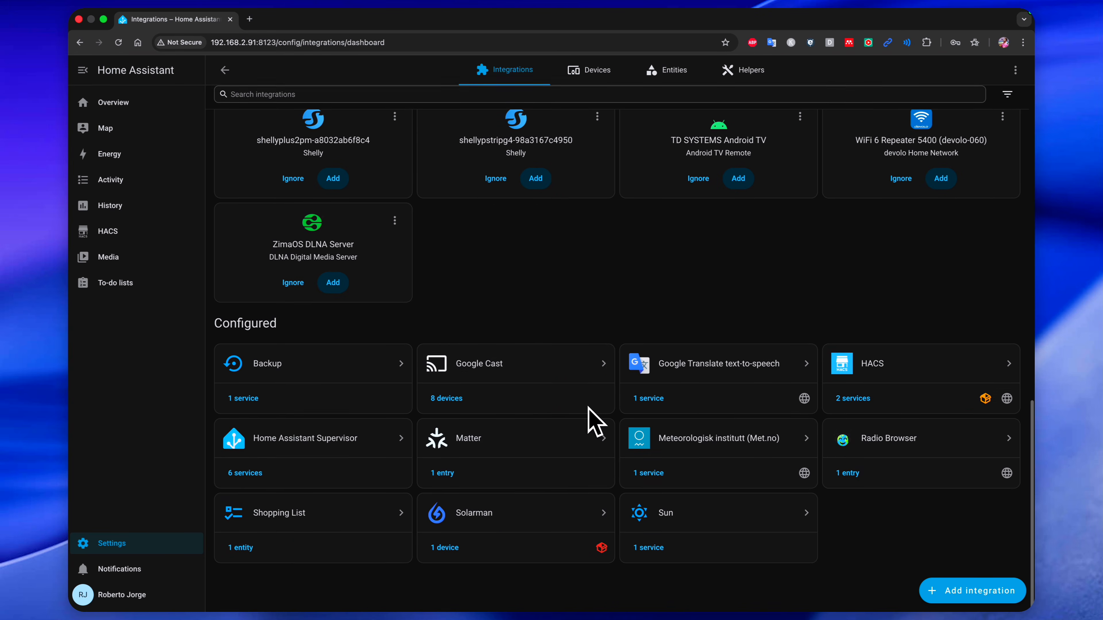
pyautogui.click(523, 526)
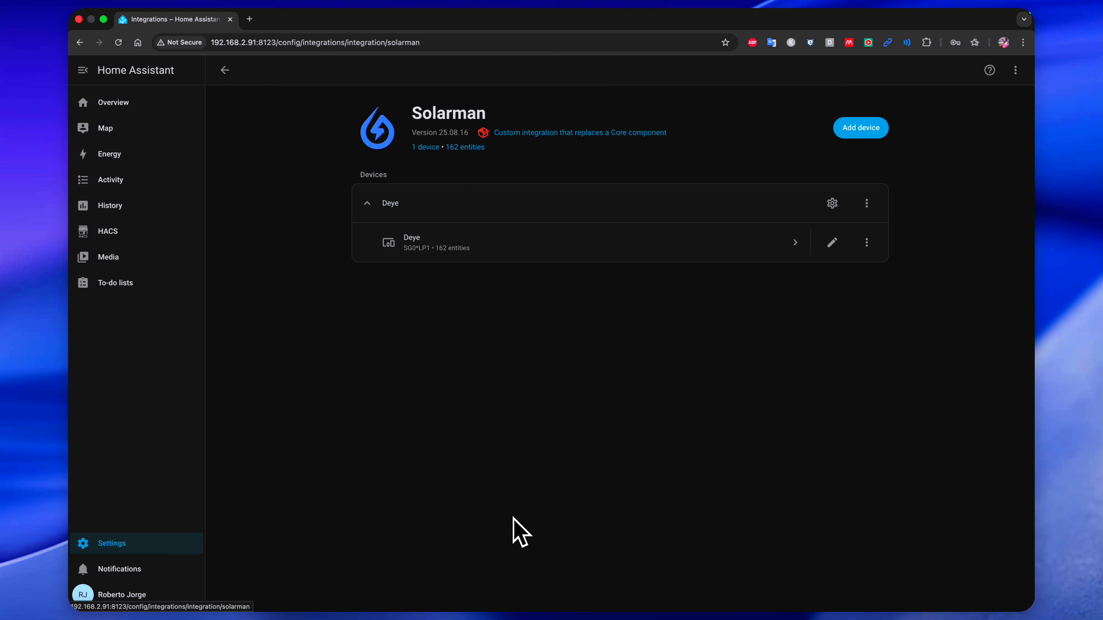
pyautogui.click(784, 242)
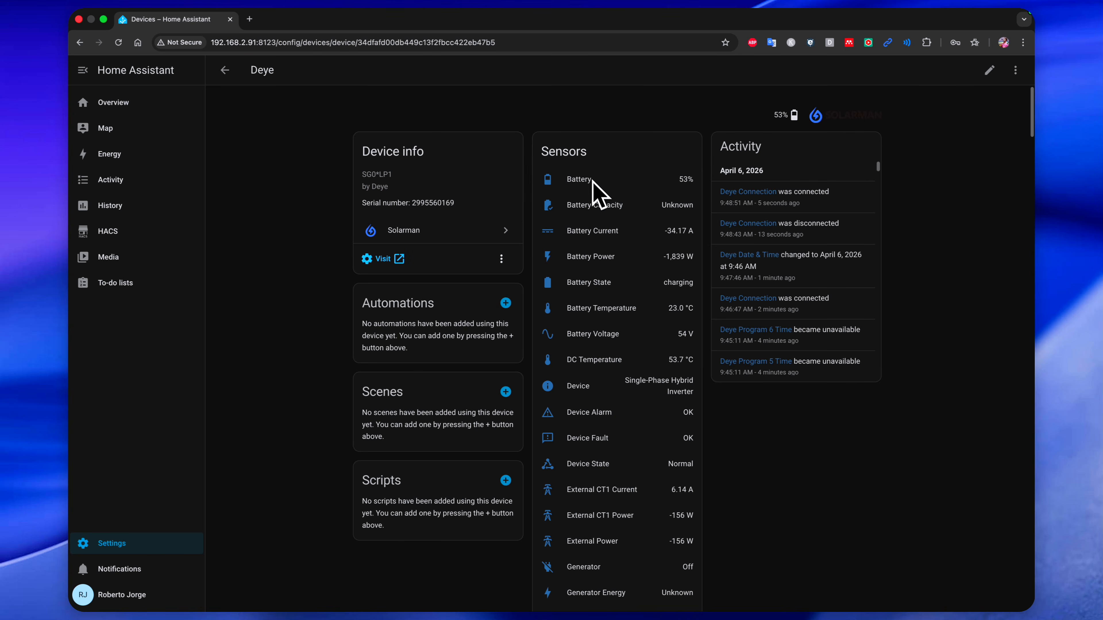
# - Add the Deye device's suggested sensor cards to the Deye Info dashboard
pyautogui.scroll(-20, 628, 246)
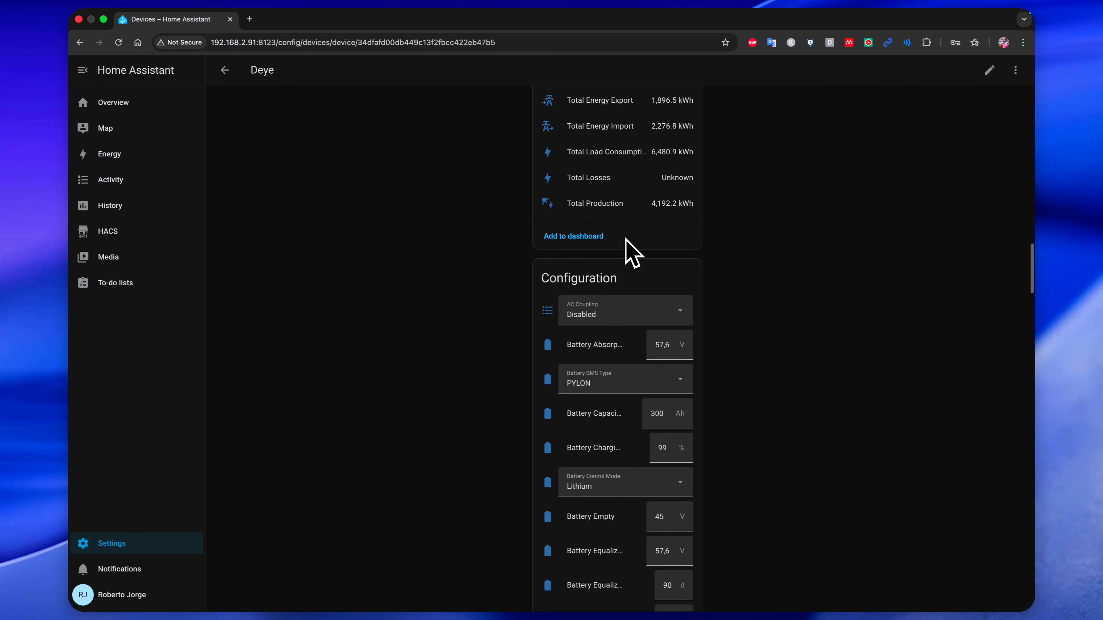
pyautogui.scroll(1, 631, 252)
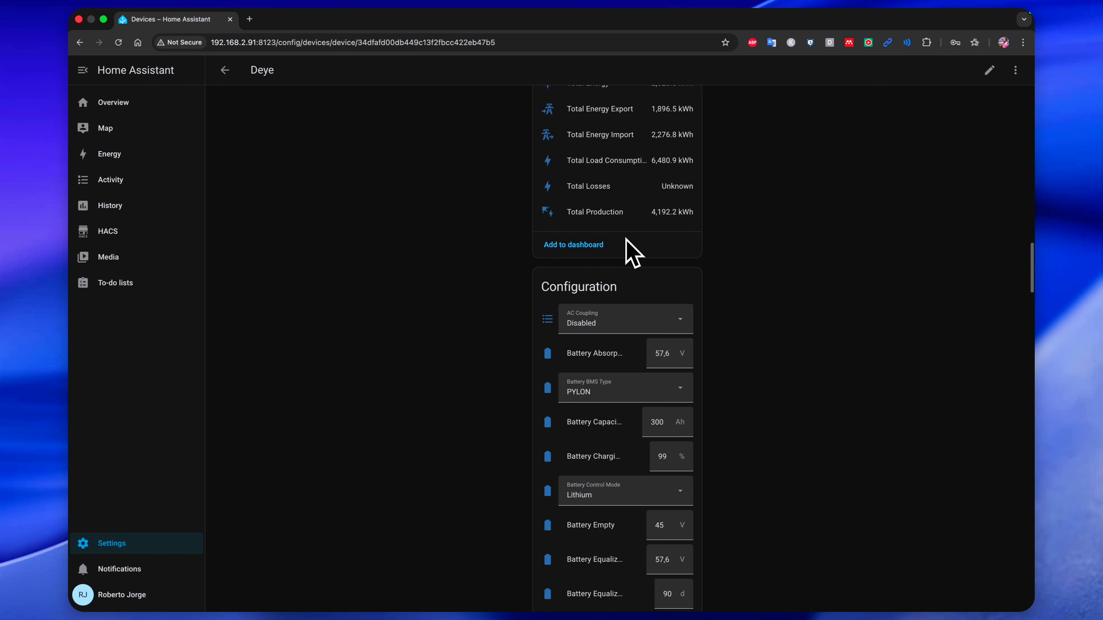
pyautogui.click(590, 248)
pyautogui.click(526, 315)
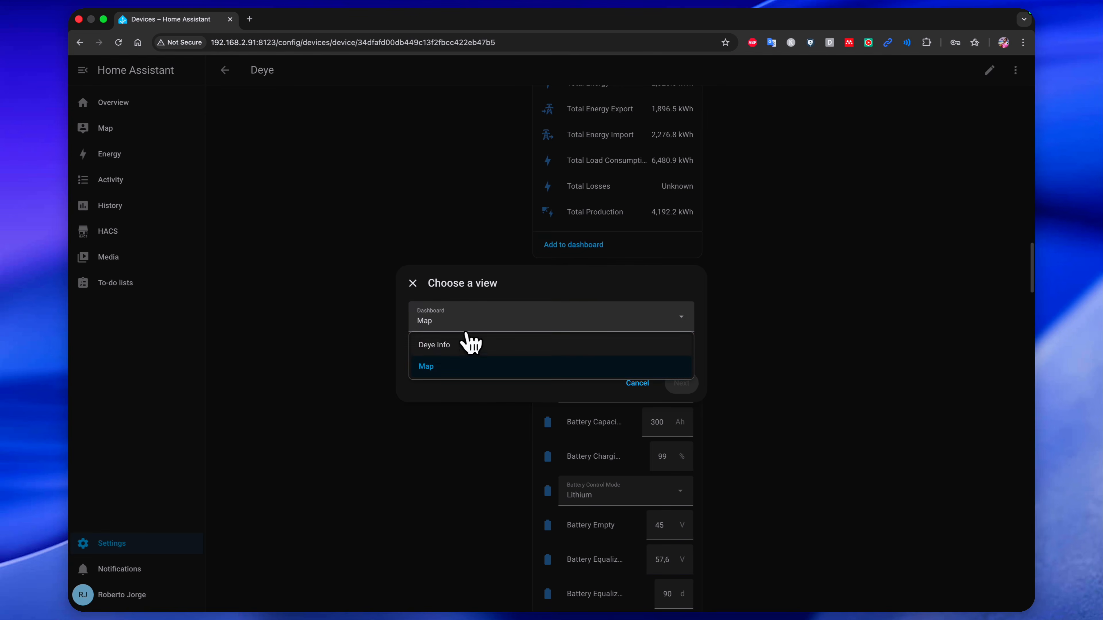
pyautogui.click(459, 348)
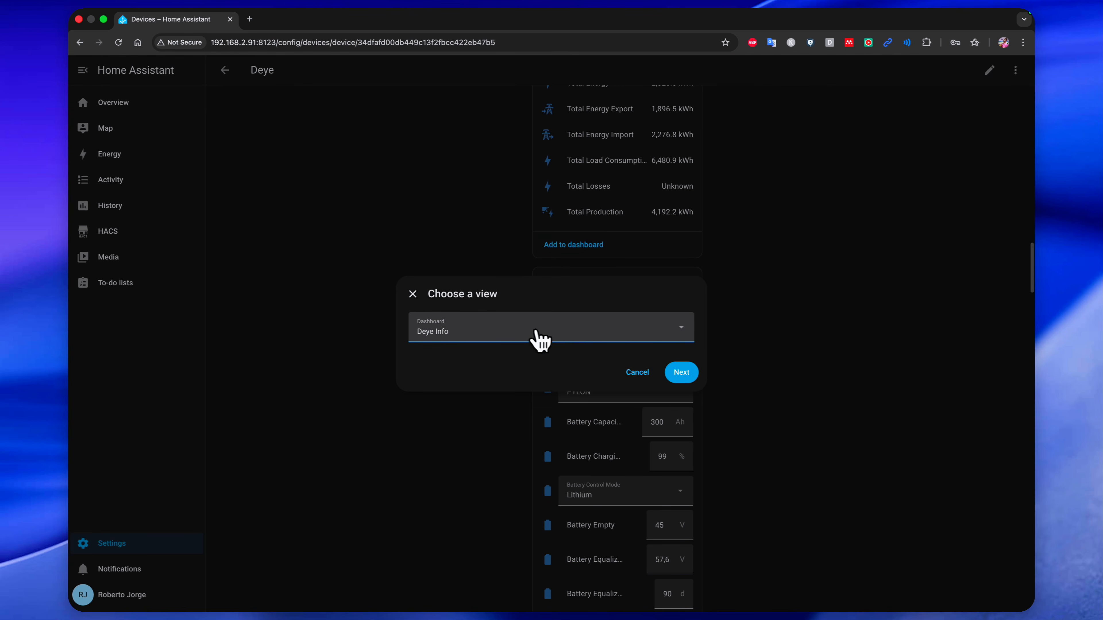
pyautogui.click(687, 373)
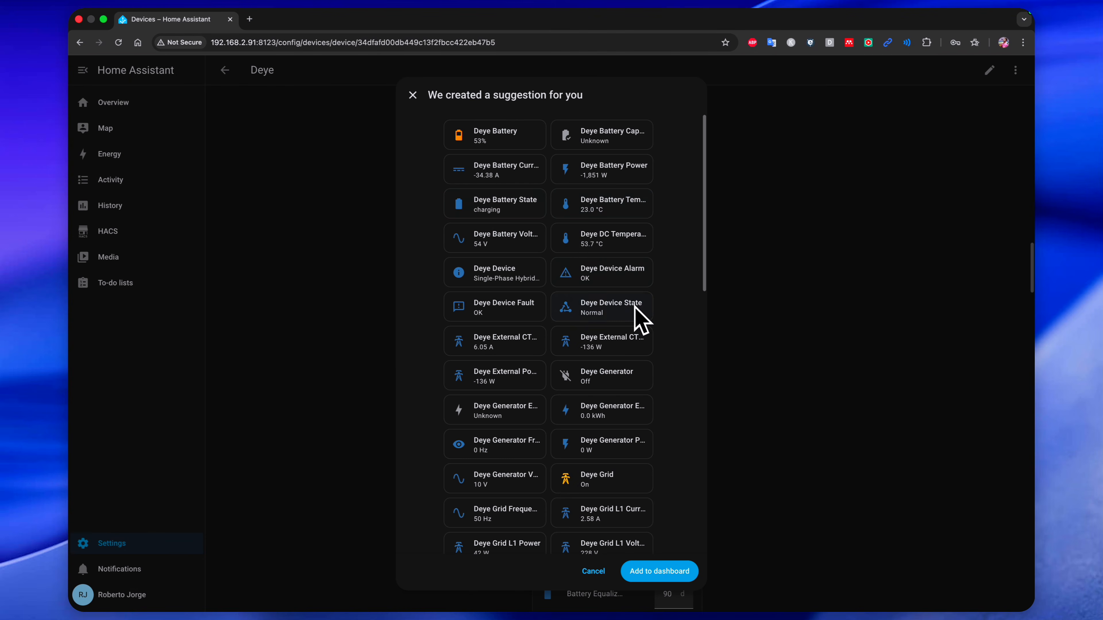
pyautogui.scroll(-3, 582, 252)
pyautogui.scroll(1, 580, 282)
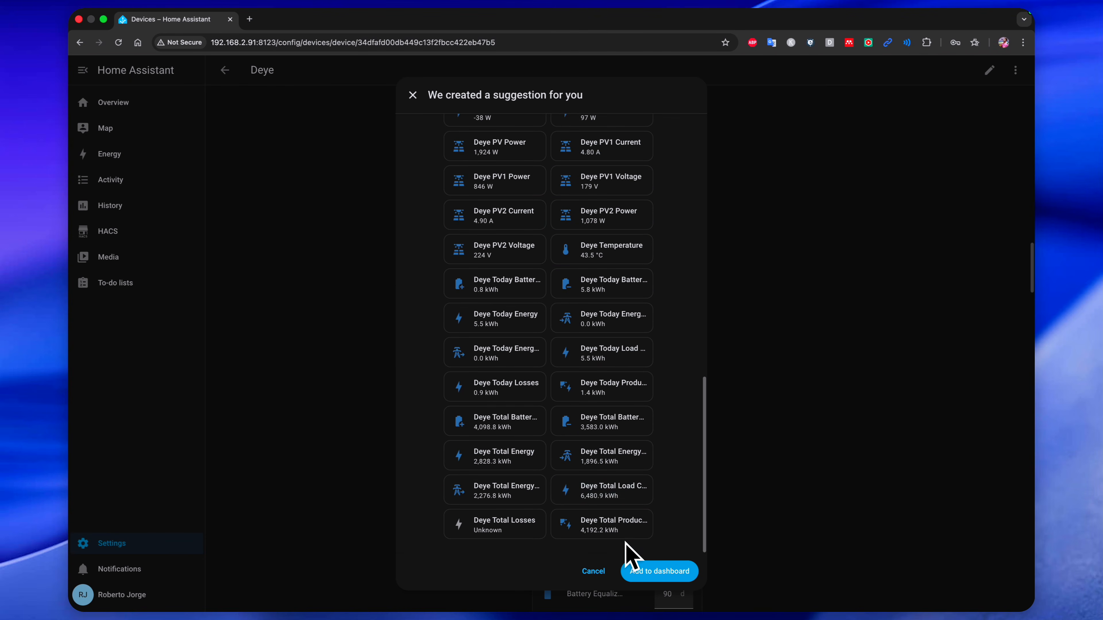
pyautogui.click(646, 578)
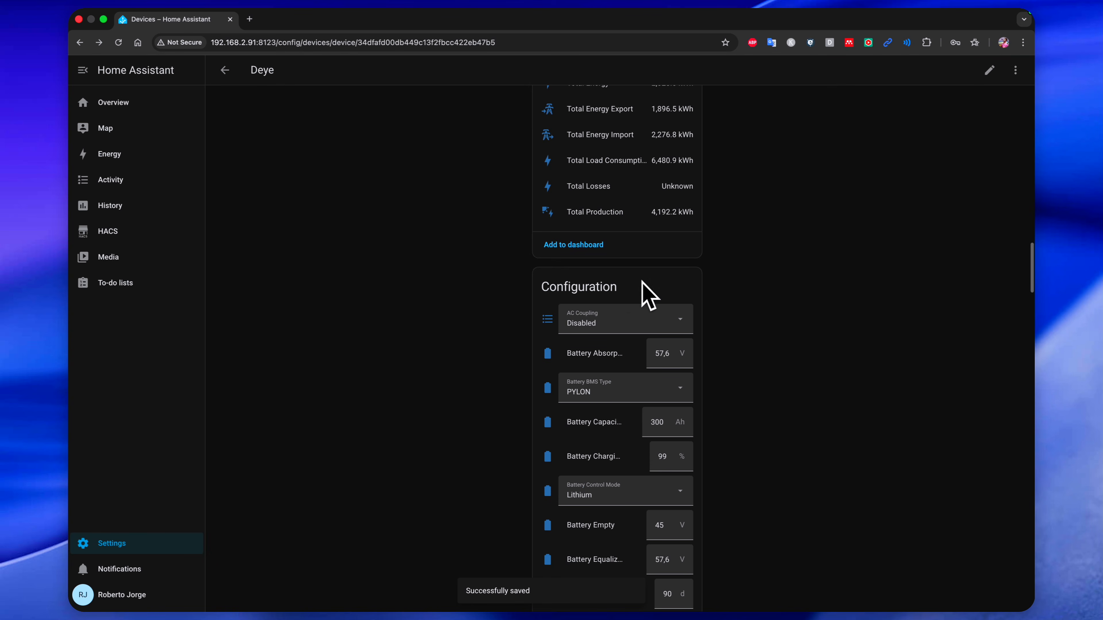
# - Add the Deye device's suggested configuration cards to the Deye Info dashboard
pyautogui.scroll(-10, 621, 322)
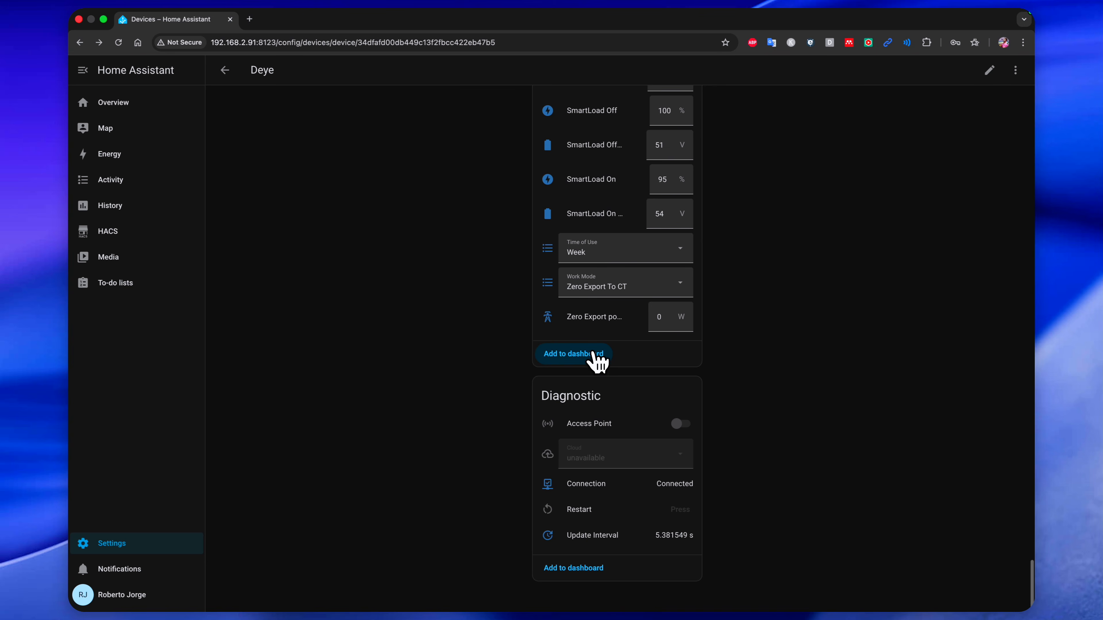
pyautogui.click(578, 355)
pyautogui.click(520, 337)
pyautogui.click(471, 354)
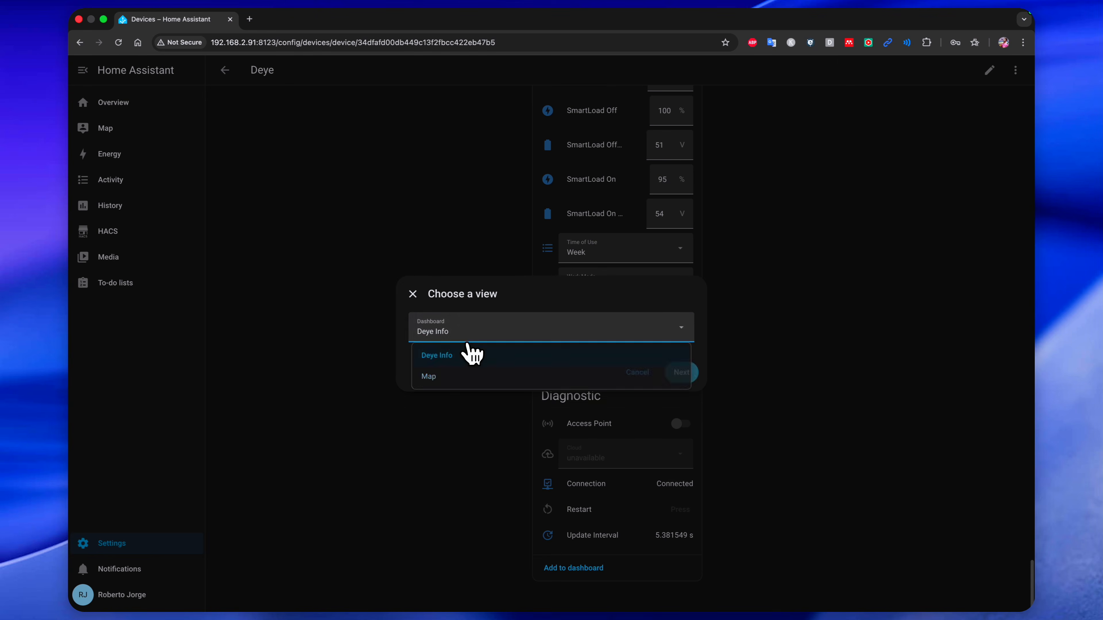
pyautogui.click(683, 375)
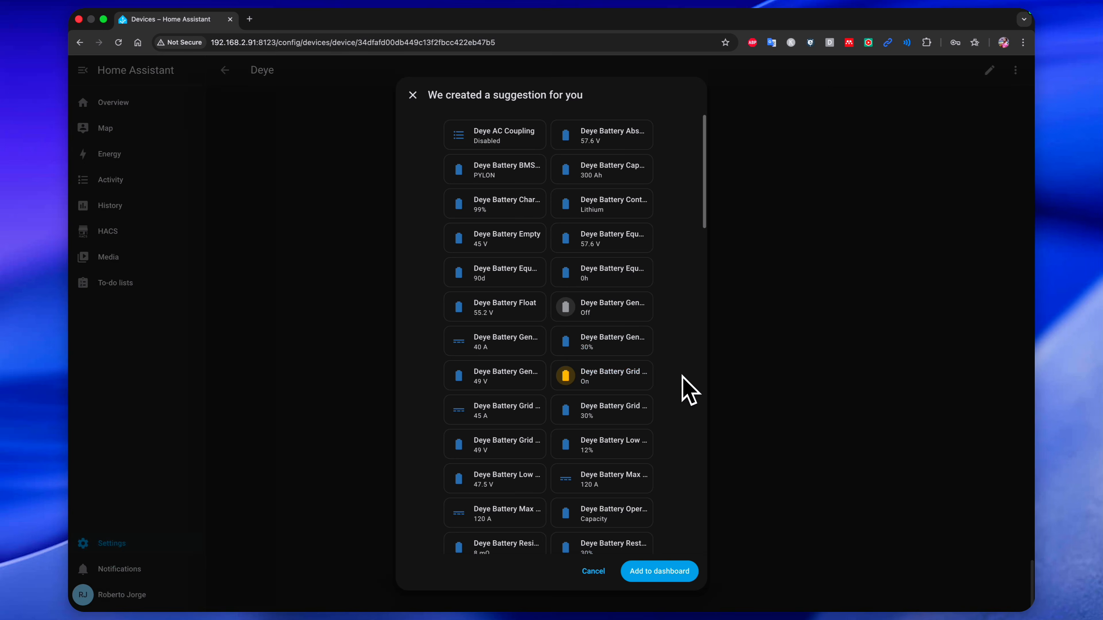
pyautogui.scroll(-10, 607, 171)
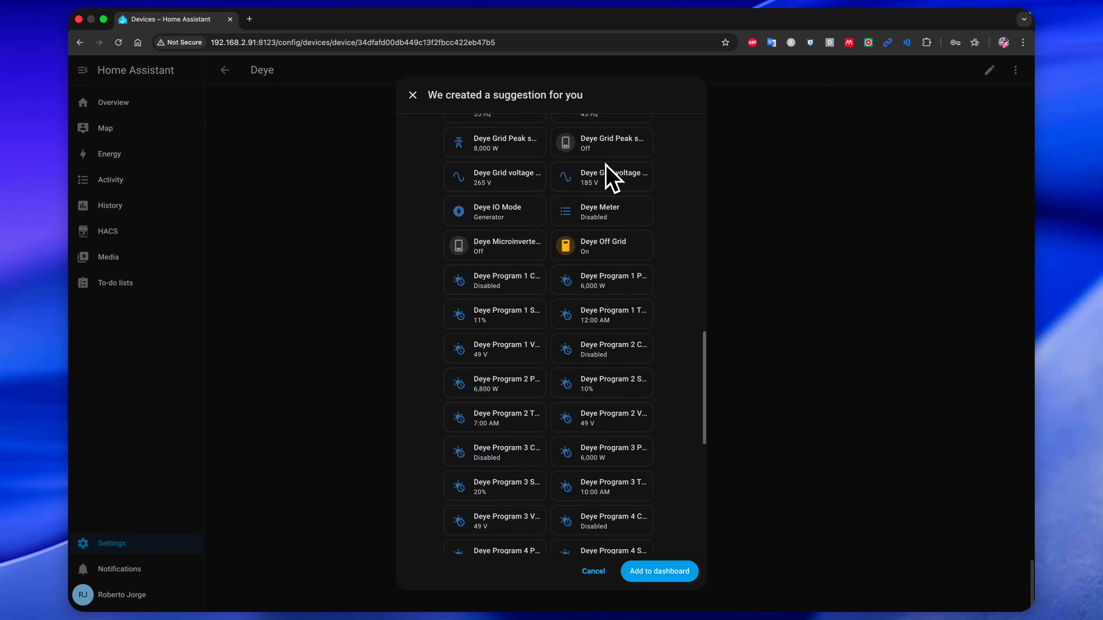
pyautogui.click(642, 575)
# - Reload the page, open the Deye Info dashboard and look through its sensor and configuration cards
pyautogui.scroll(20, 605, 348)
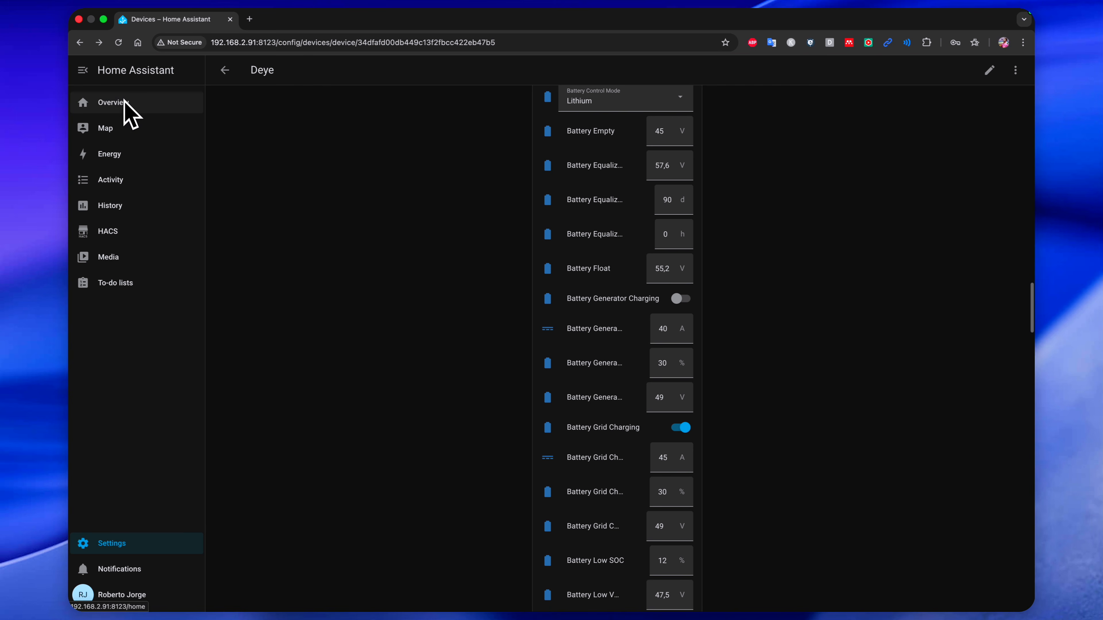
pyautogui.click(119, 42)
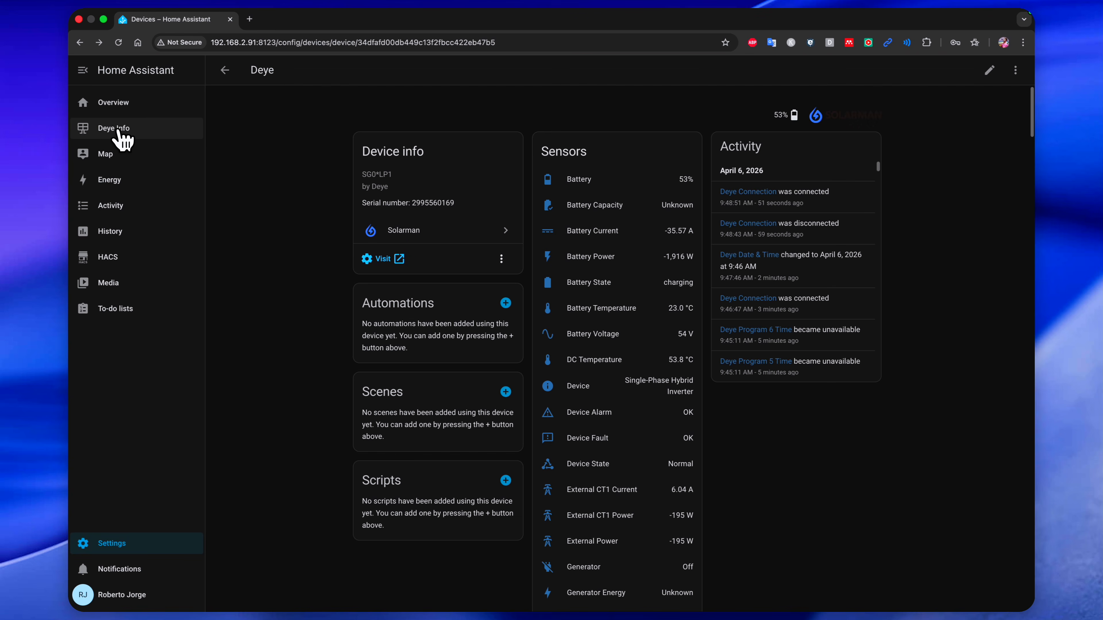
pyautogui.click(129, 138)
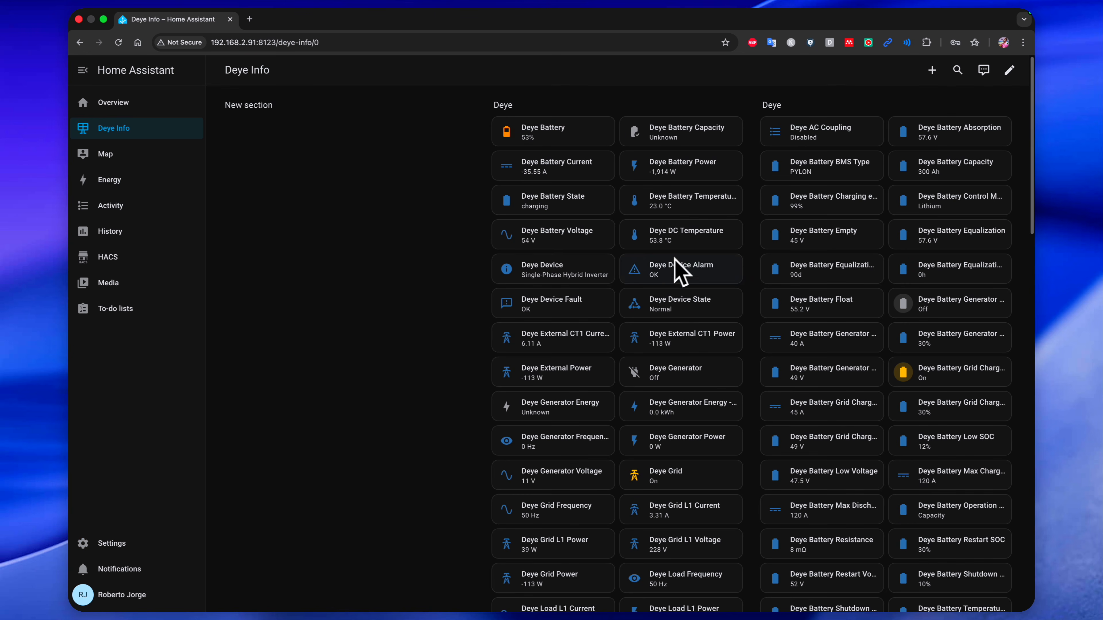
pyautogui.scroll(-20, 649, 277)
pyautogui.scroll(20, 649, 278)
pyautogui.scroll(-14, 658, 279)
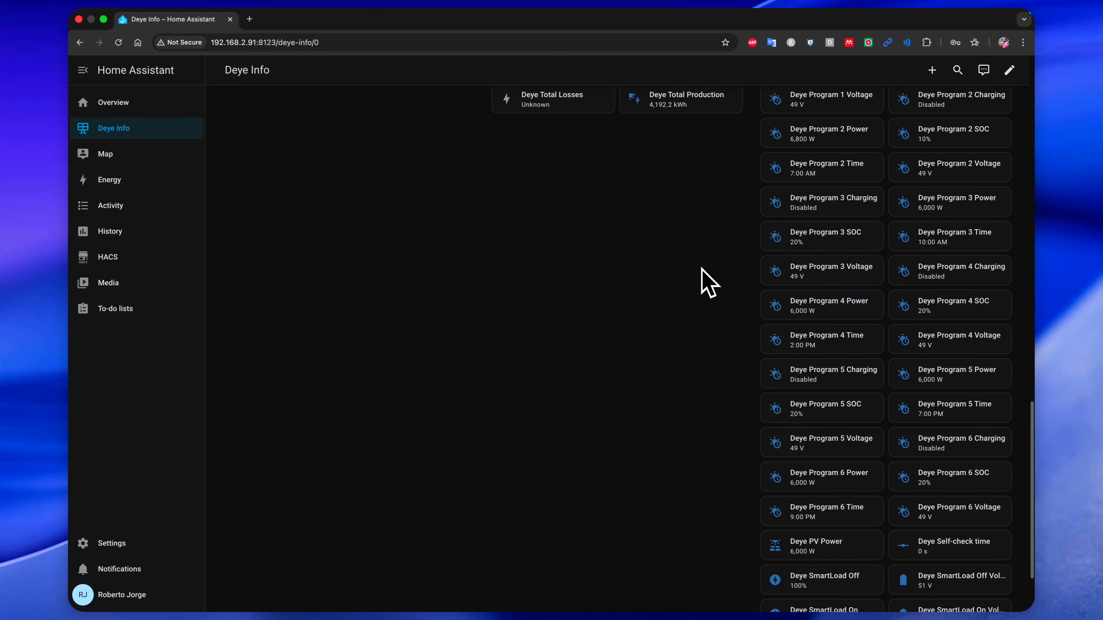
pyautogui.scroll(-2, 730, 282)
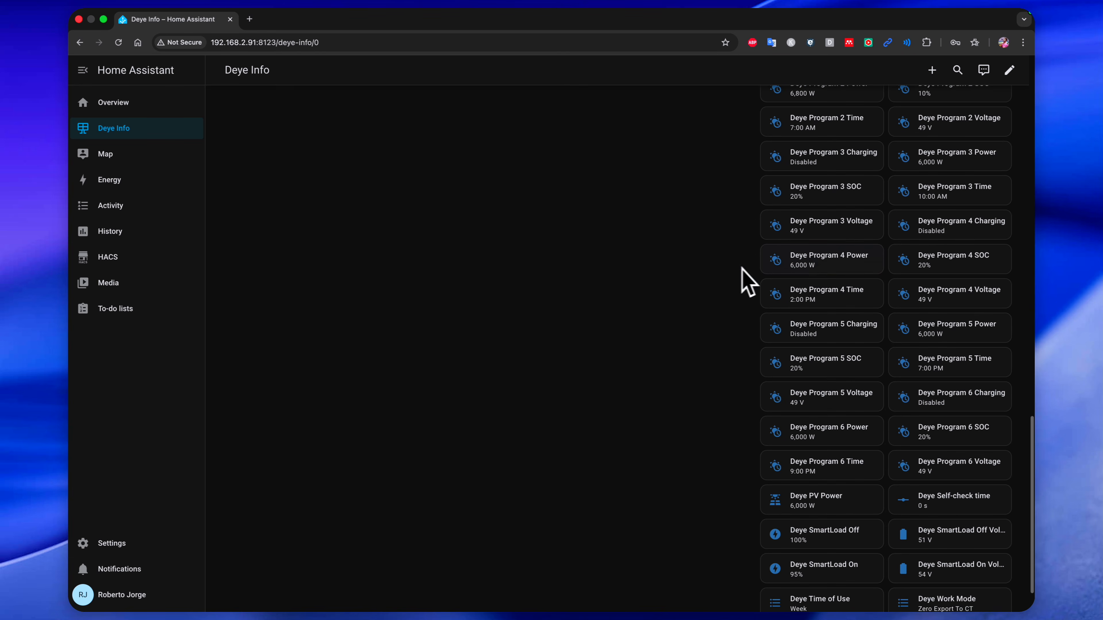
# - Set the width of the dashboard section holding the Deye configuration cards to 2 and save it
pyautogui.click(822, 265)
pyautogui.moveTo(667, 137); pyautogui.dragTo(628, 142)
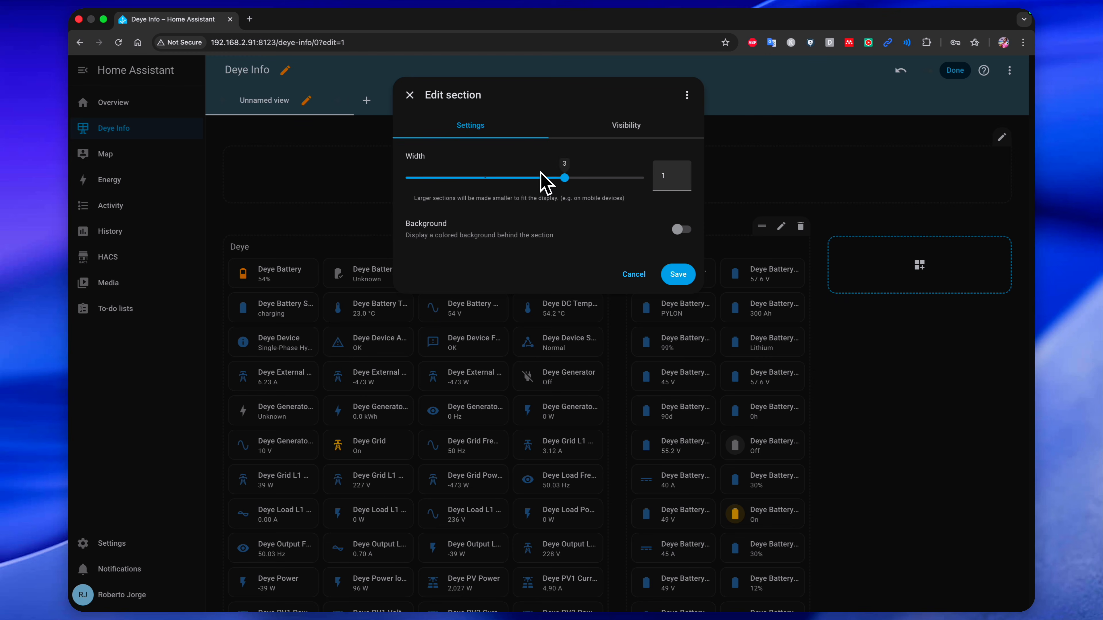
pyautogui.moveTo(565, 178); pyautogui.dragTo(456, 185)
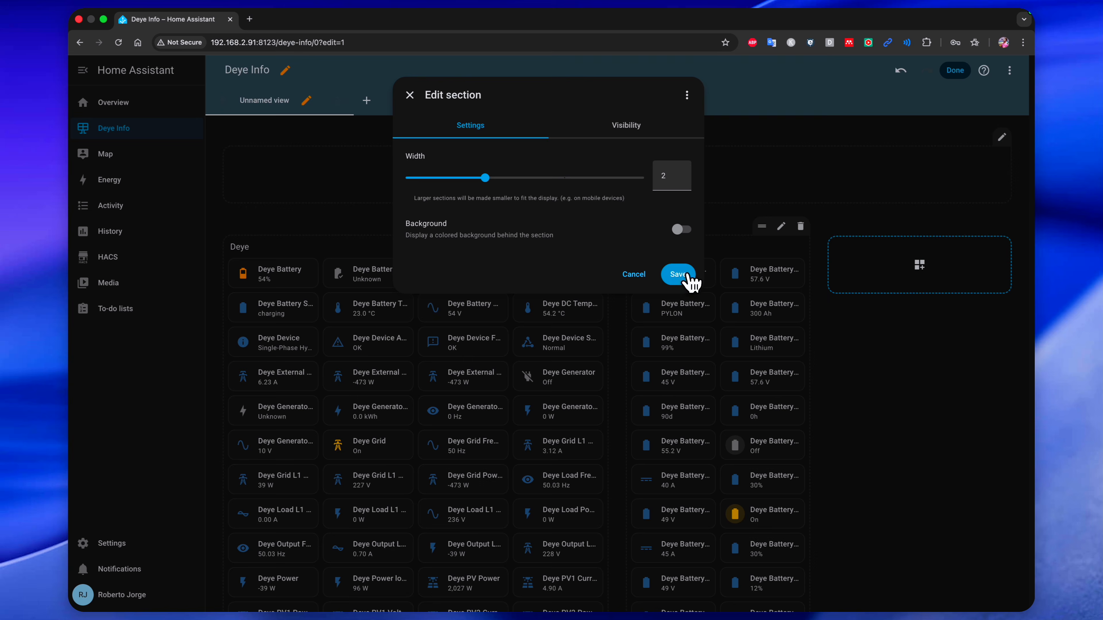
pyautogui.click(690, 277)
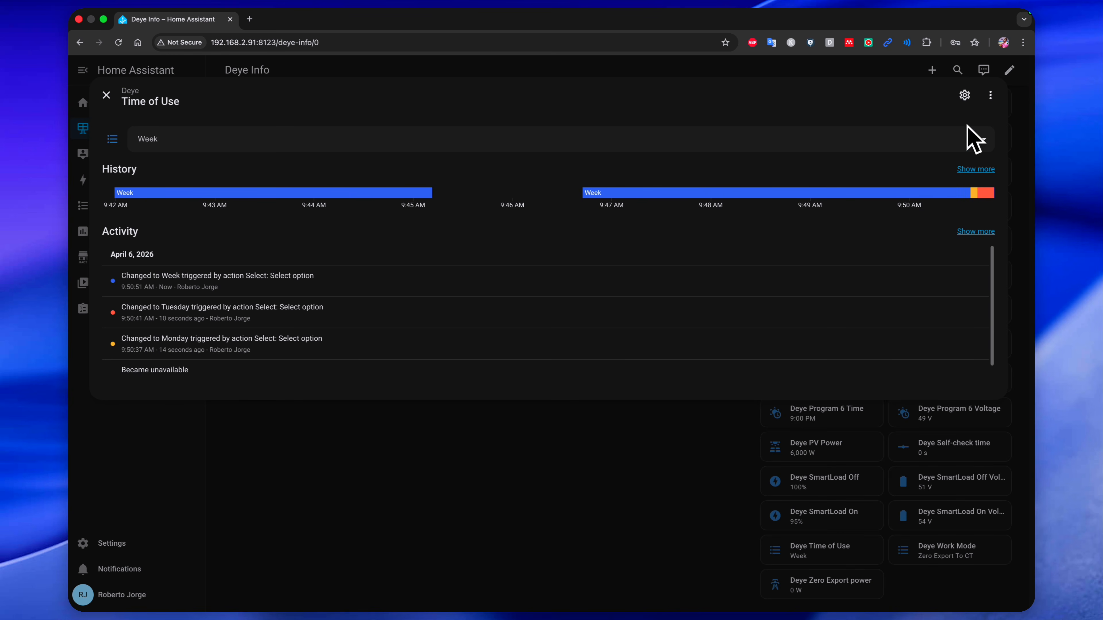
# - Check the Tuesday period in the Time of Use history and close the entity details
pyautogui.moveTo(991, 194)
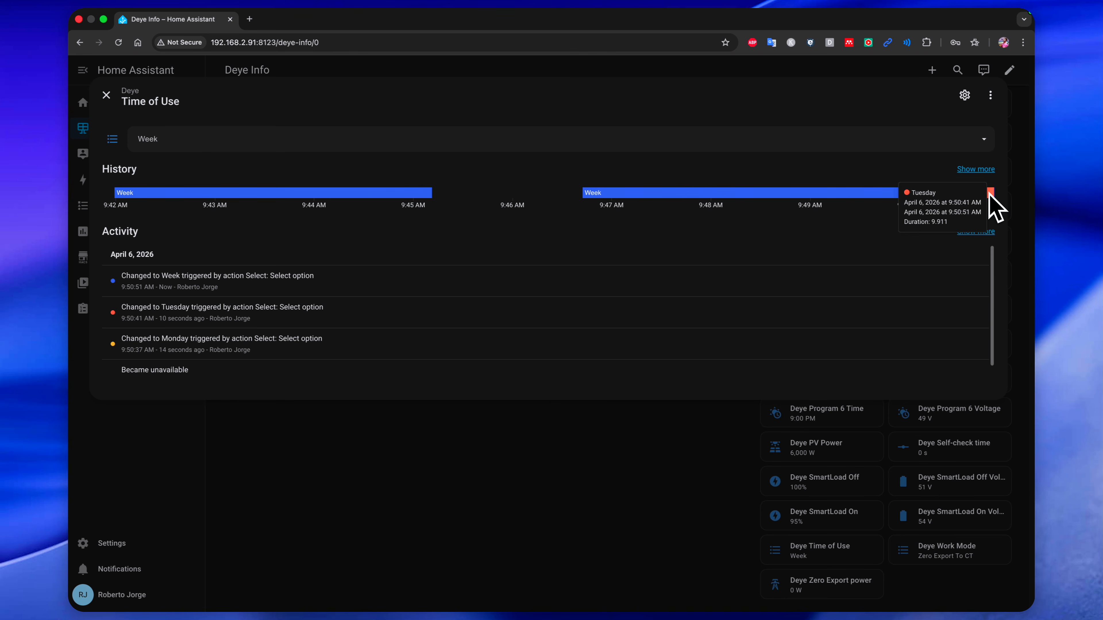
pyautogui.click(106, 95)
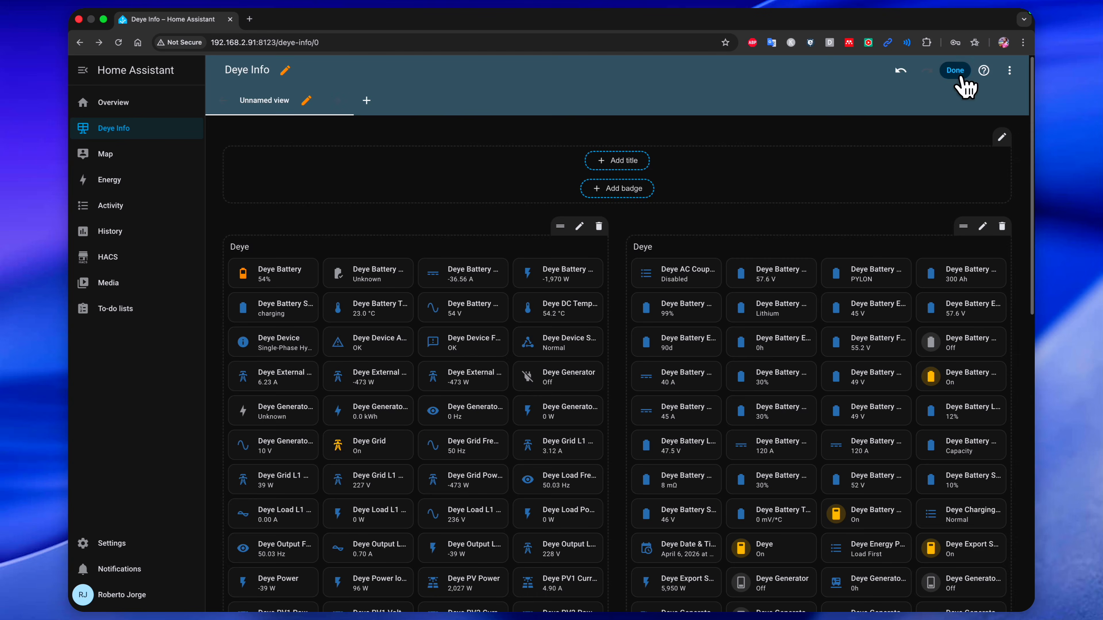
# - Finish editing the Deye Info dashboard and review the widened card sections
pyautogui.click(958, 79)
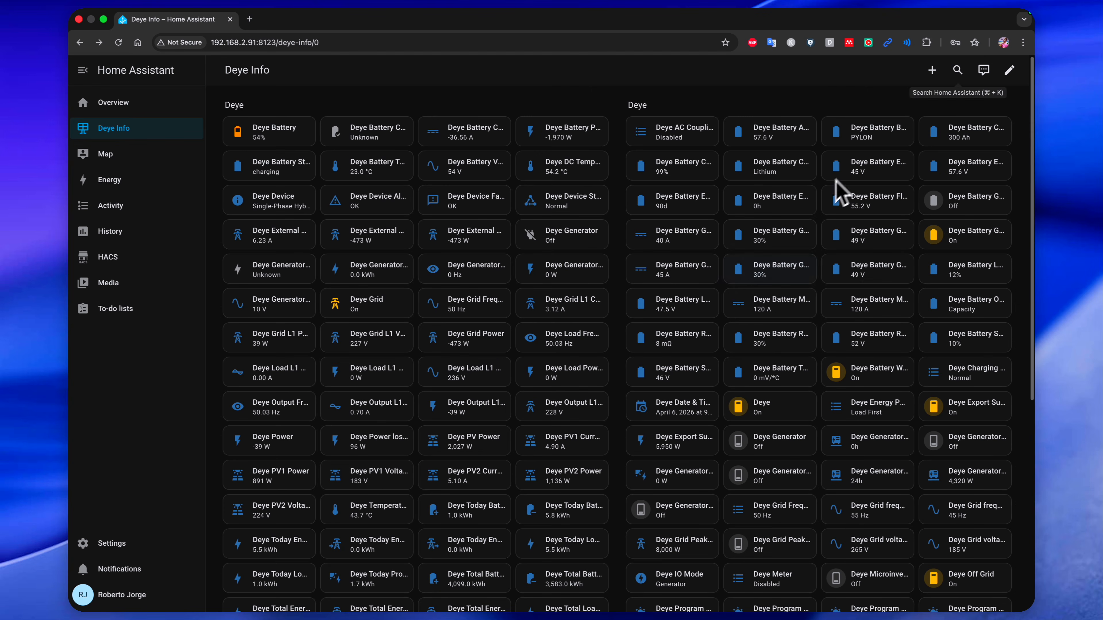
pyautogui.scroll(-8, 456, 328)
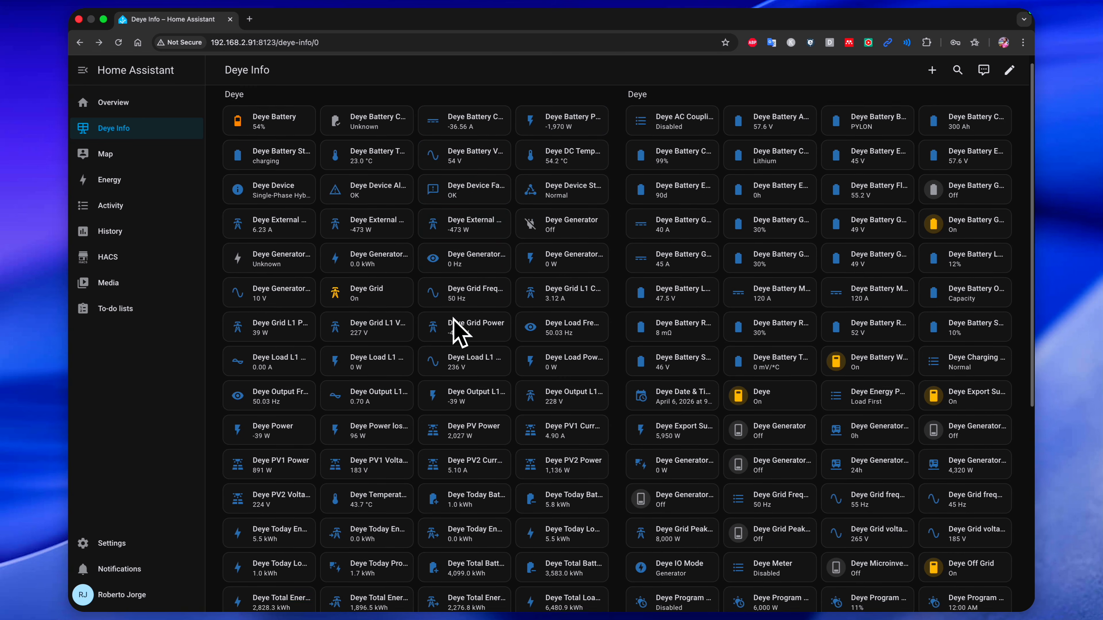
# - Look through the sensor and configuration cards in both sections of the Deye Info dashboard
pyautogui.scroll(6, 460, 334)
pyautogui.scroll(-5, 461, 334)
pyautogui.scroll(7, 468, 332)
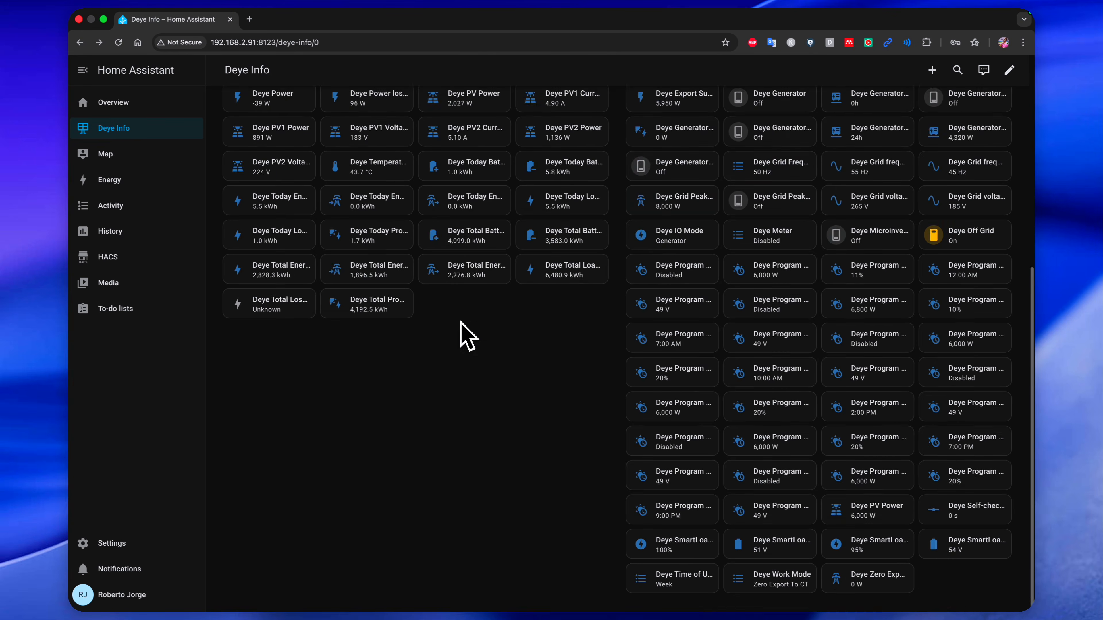
pyautogui.scroll(10, 461, 325)
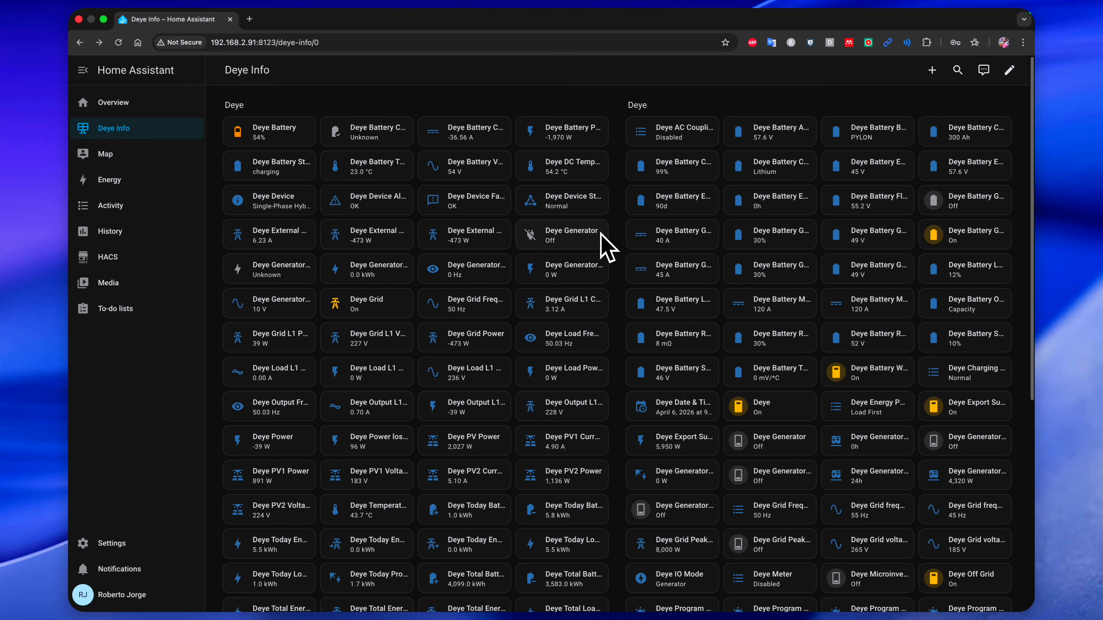
# - Start a grid connection in the Energy setup with Deye's Today Energy Import as the energy imported from the grid
pyautogui.click(121, 183)
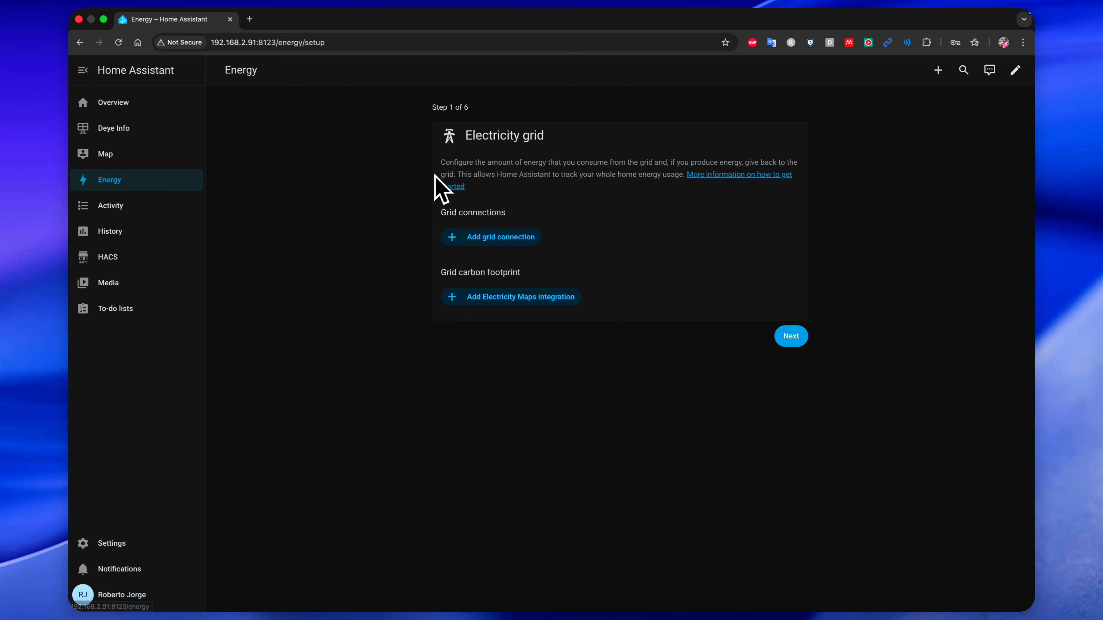
pyautogui.click(509, 237)
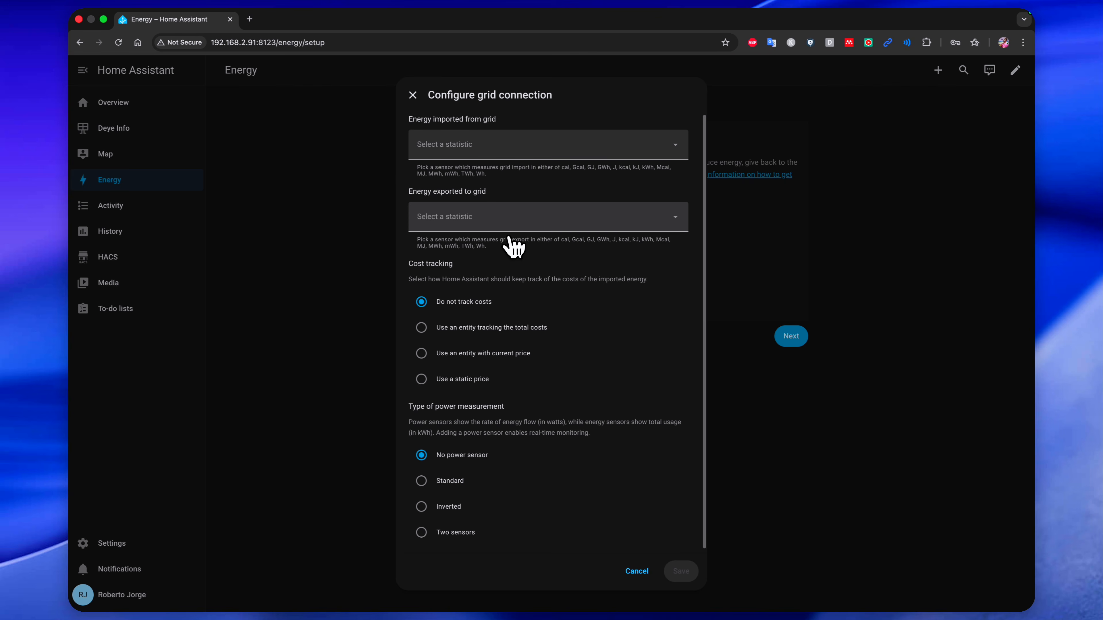
pyautogui.click(480, 147)
pyautogui.scroll(-5, 495, 256)
pyautogui.write('today')
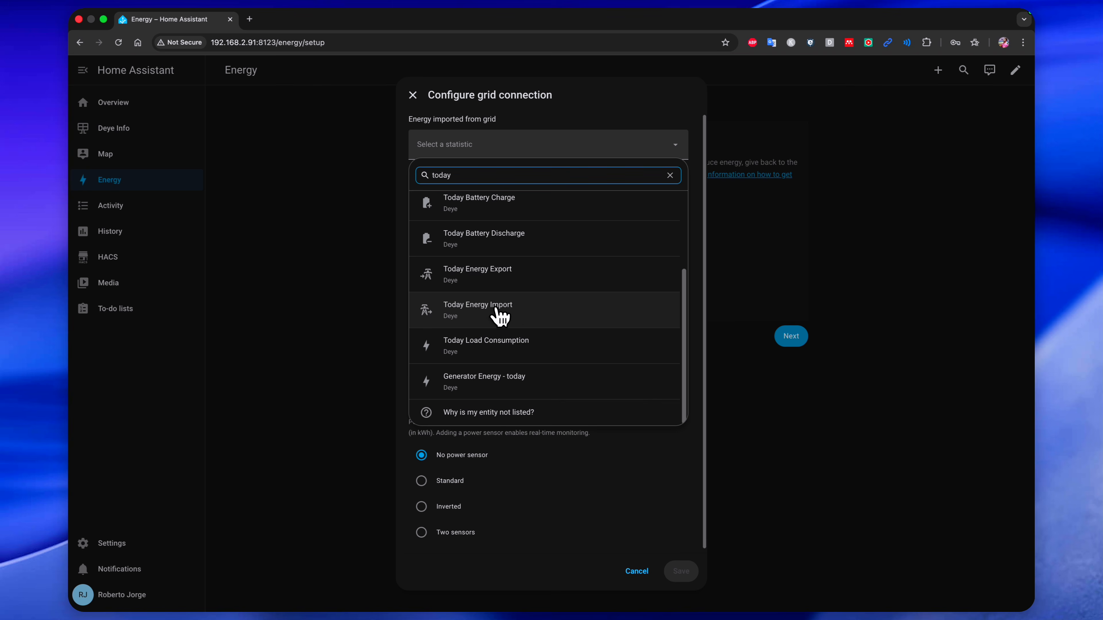
pyautogui.click(500, 313)
# - Set Deye's Today Energy Export as the energy exported to the grid and choose a static price for cost tracking
pyautogui.click(495, 216)
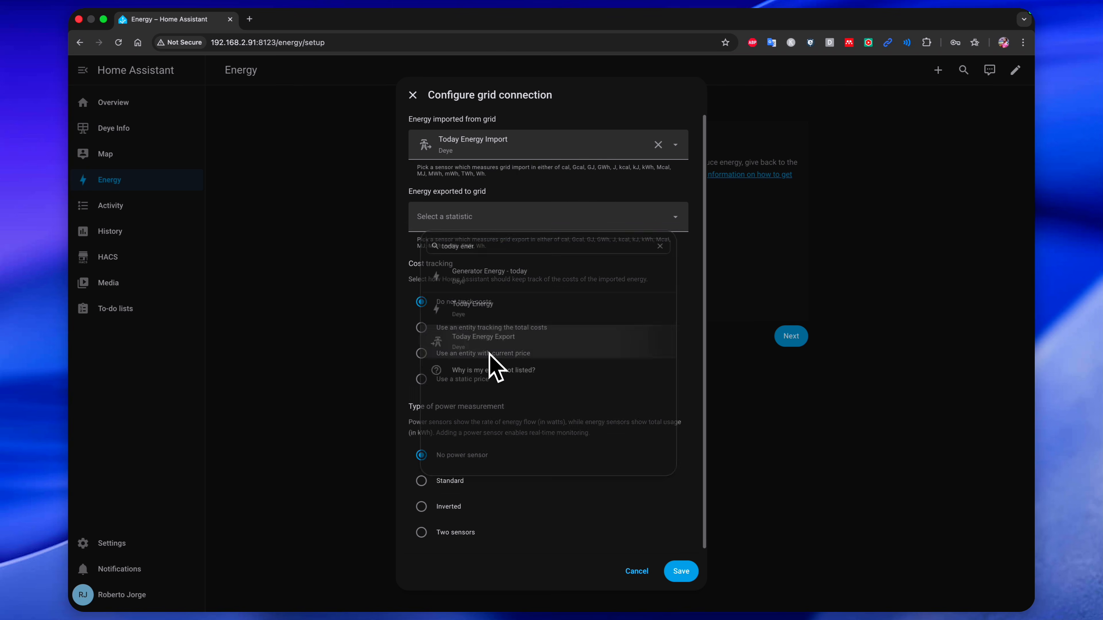
pyautogui.click(490, 354)
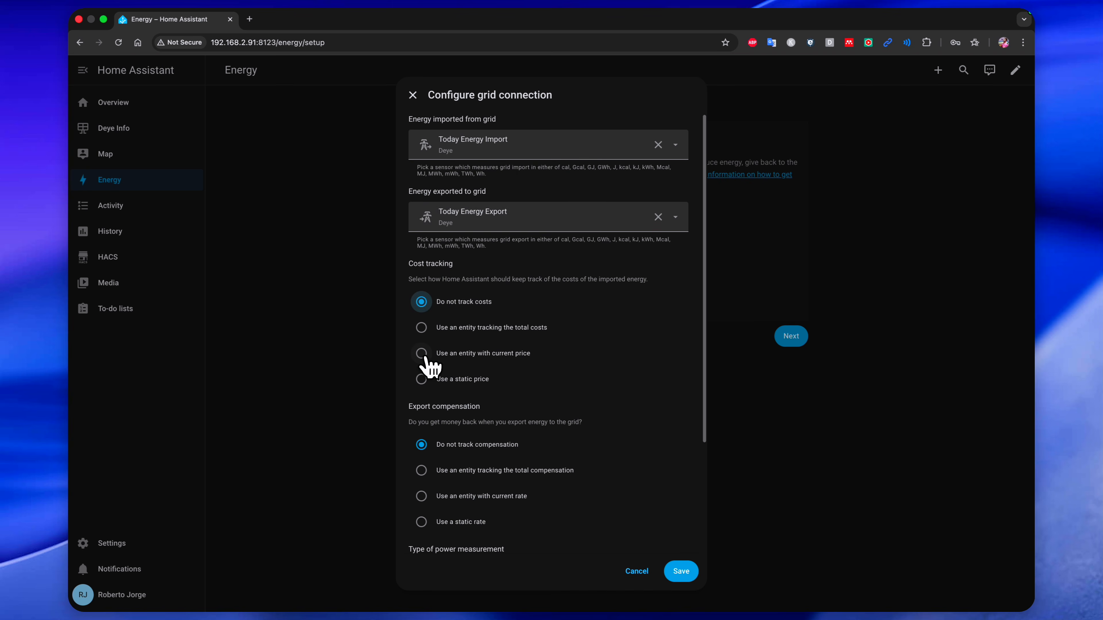
pyautogui.click(423, 378)
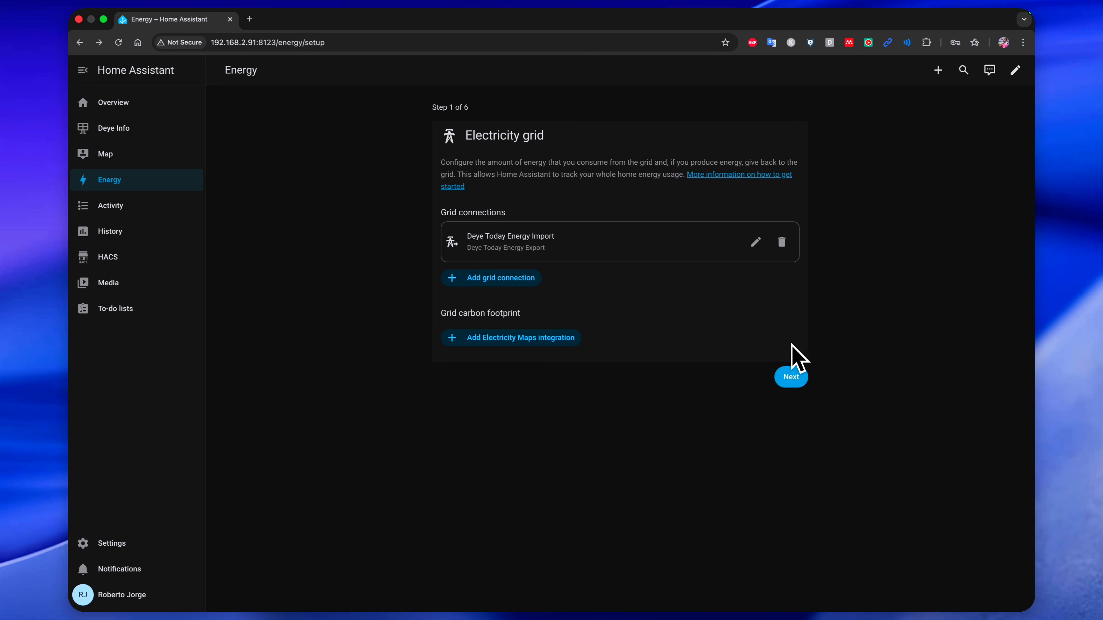
# - Configure the solar panels in the Energy setup with Today Production as production energy and PV Power as production power
pyautogui.click(794, 378)
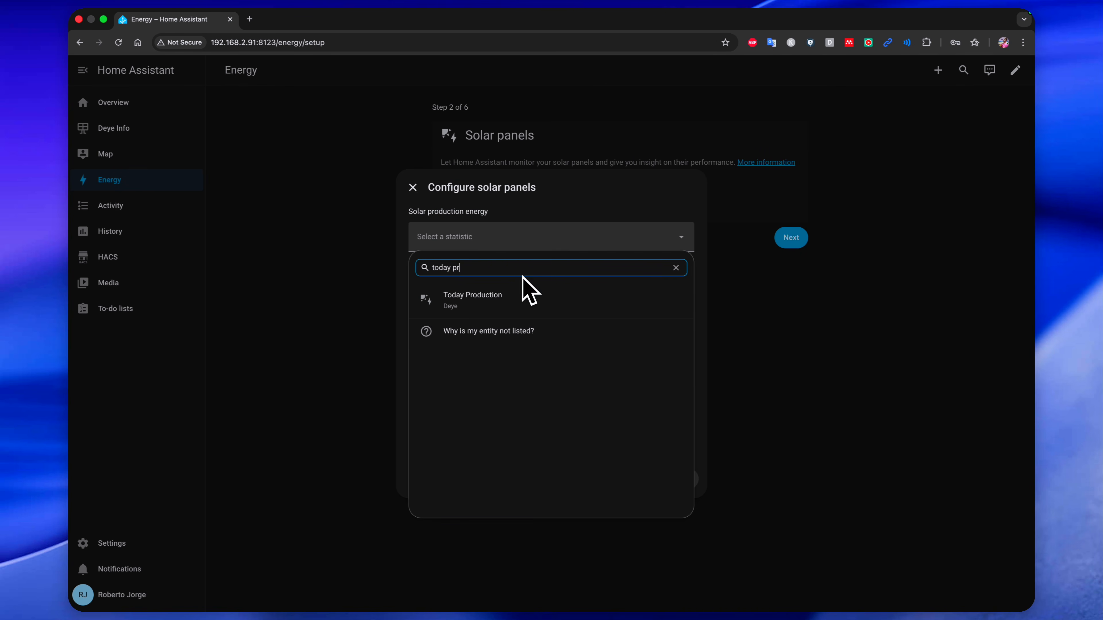
pyautogui.click(474, 304)
pyautogui.click(468, 309)
pyautogui.write('pv')
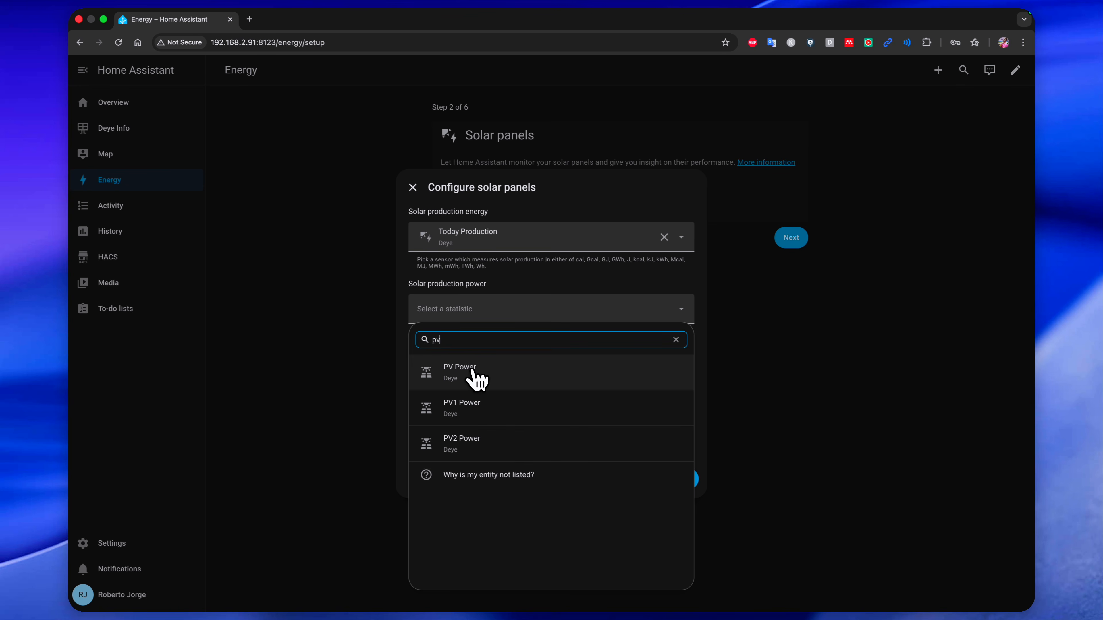
pyautogui.click(476, 373)
pyautogui.click(422, 436)
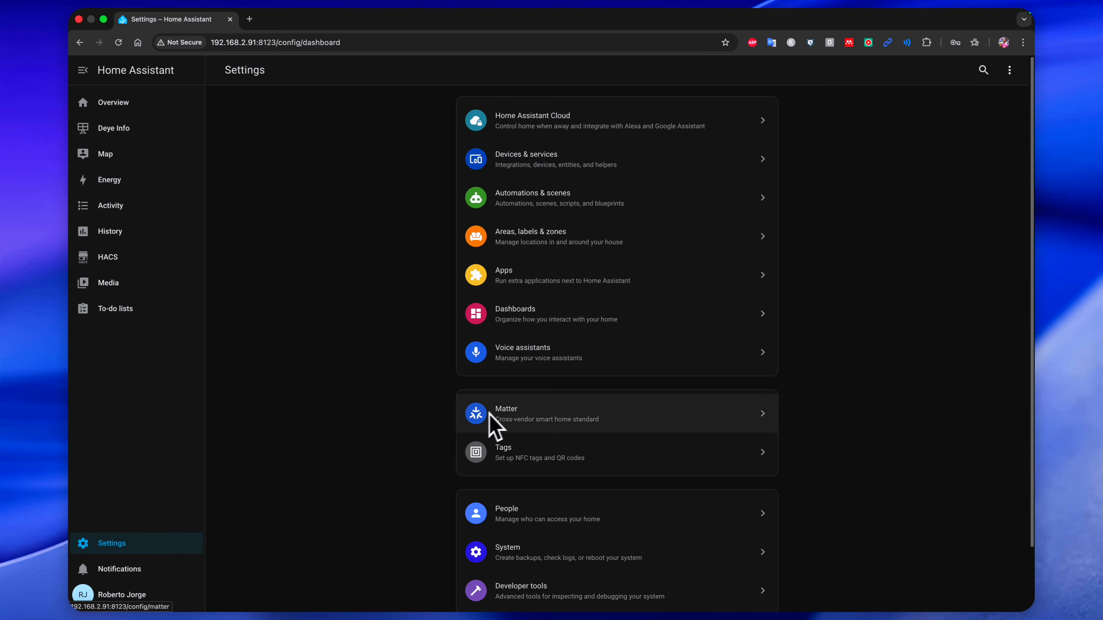
# - Create a new dashboard titled Solar with the icon mdi:solar-power and the URL dashboard-solar, included in the sidebar
pyautogui.click(524, 319)
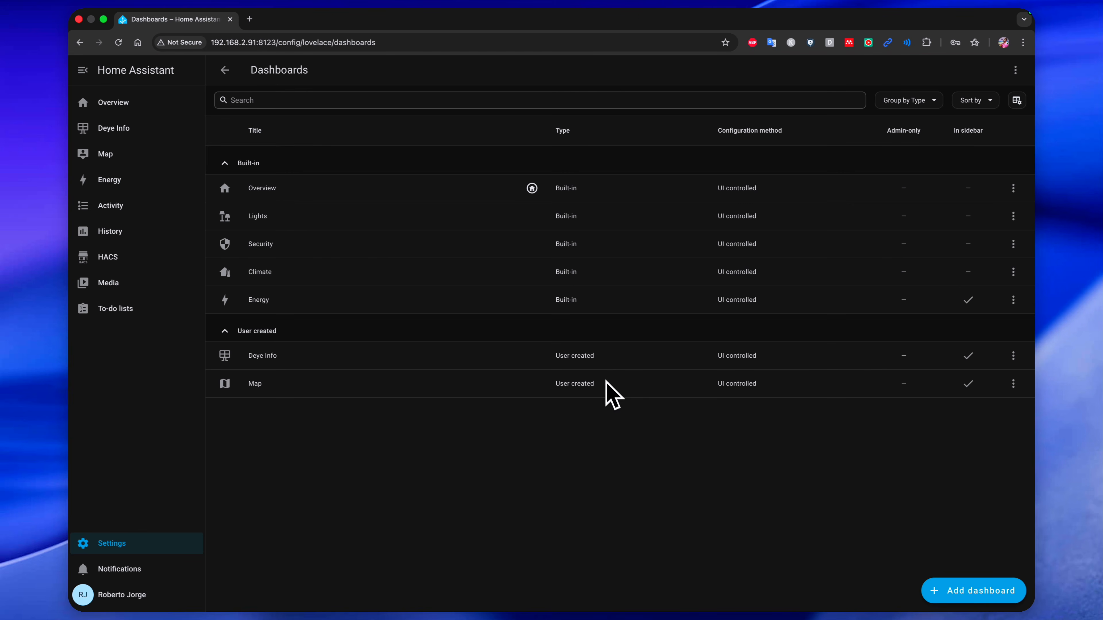
pyautogui.click(978, 601)
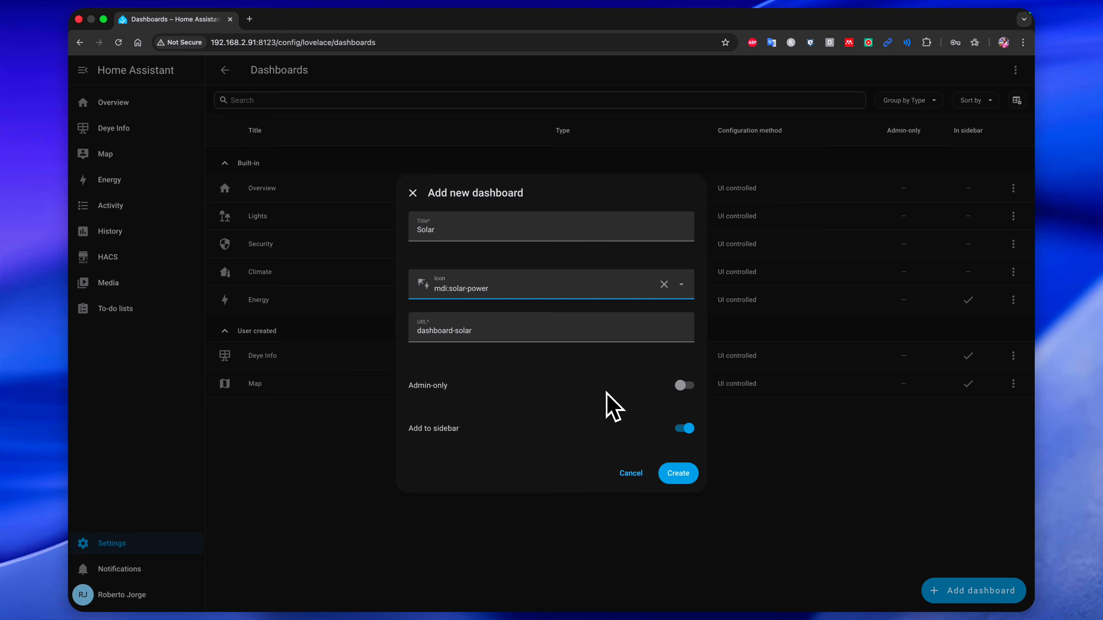
pyautogui.click(682, 473)
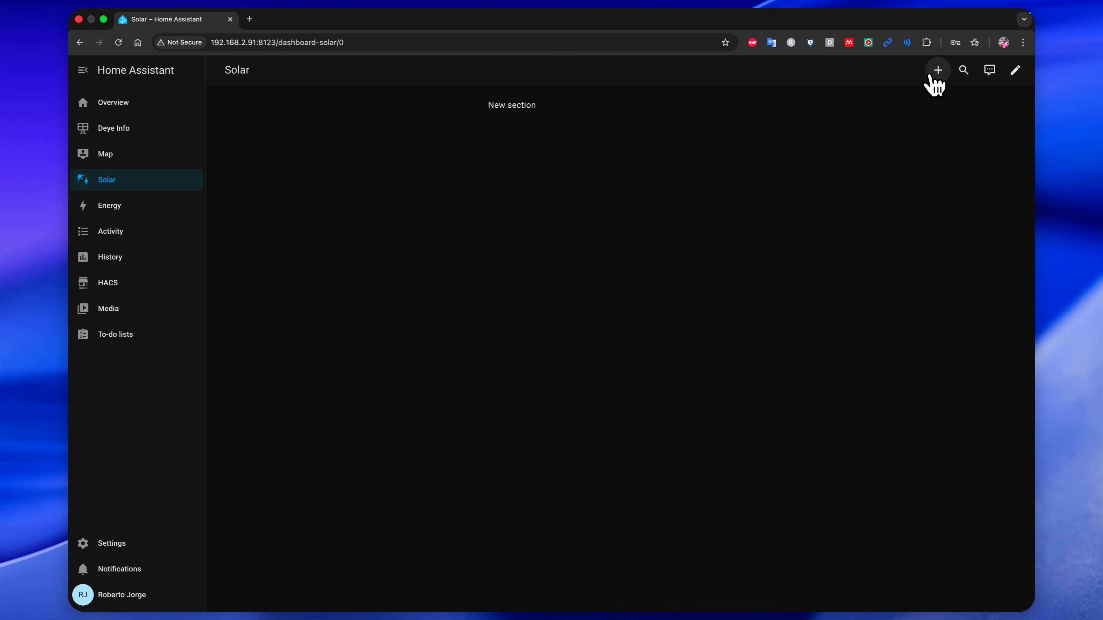
# - Edit the Solar dashboard and add a gauge card for Deye's Battery sensor to the new section
pyautogui.click(939, 71)
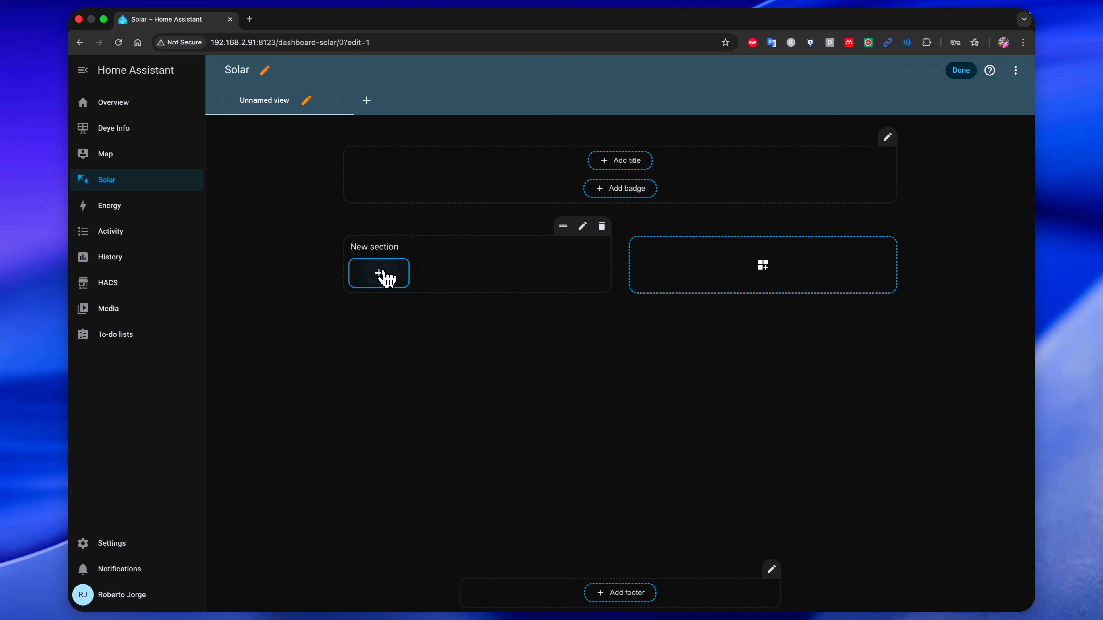
pyautogui.click(385, 277)
pyautogui.click(746, 272)
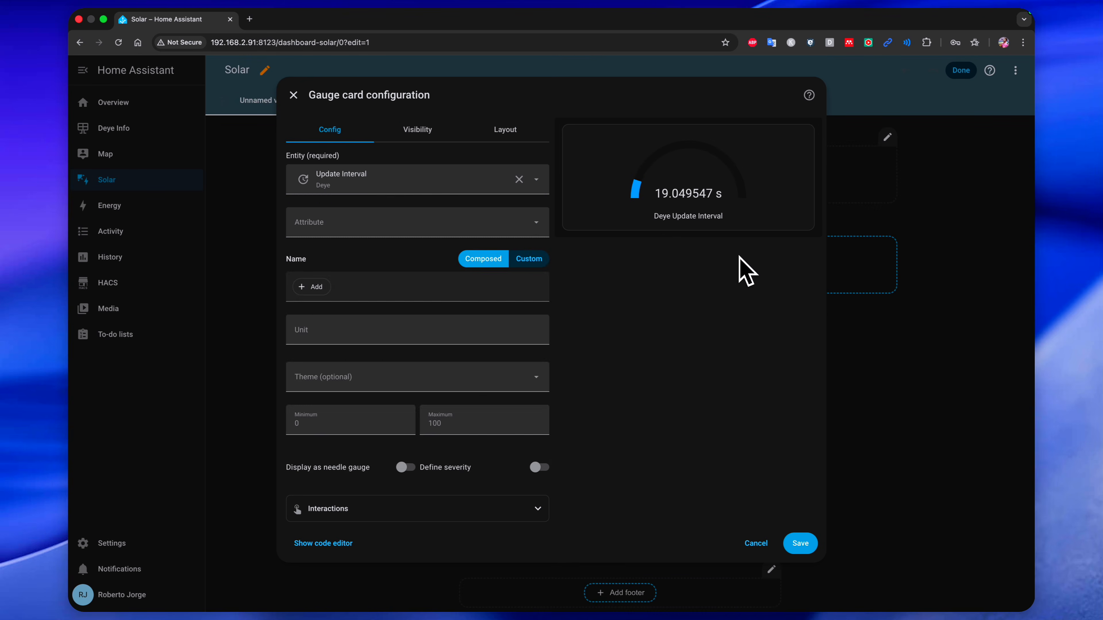
pyautogui.scroll(-3, 414, 259)
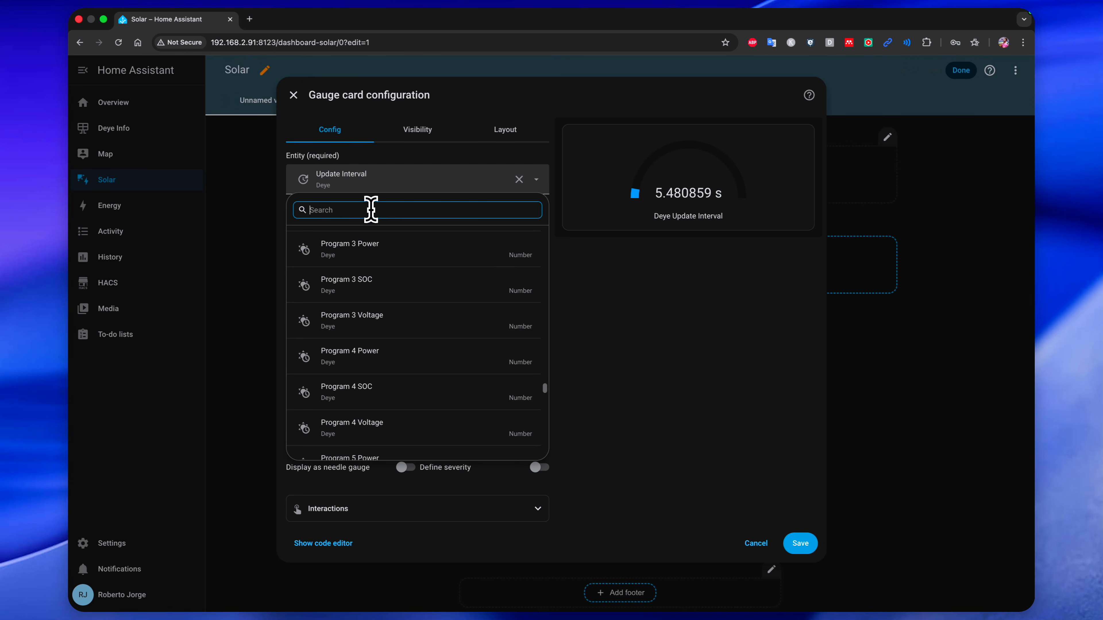
pyautogui.write('bate')
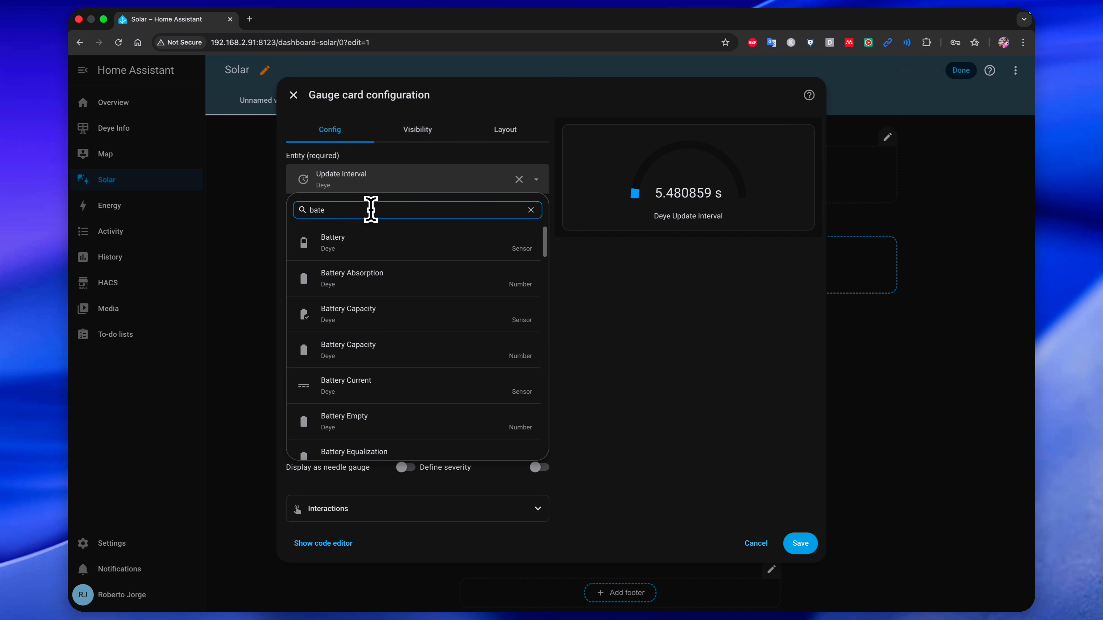
pyautogui.click(354, 243)
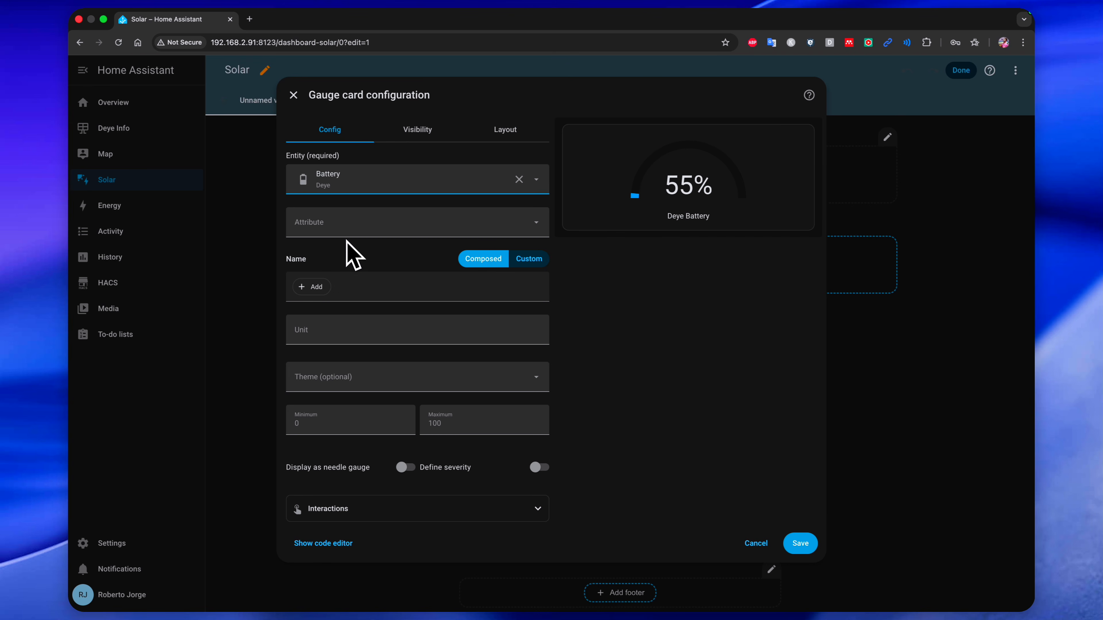
# - Give the battery gauge the custom name Deye 15kWh and display it as a needle gauge
pyautogui.click(311, 286)
pyautogui.write('Deye')
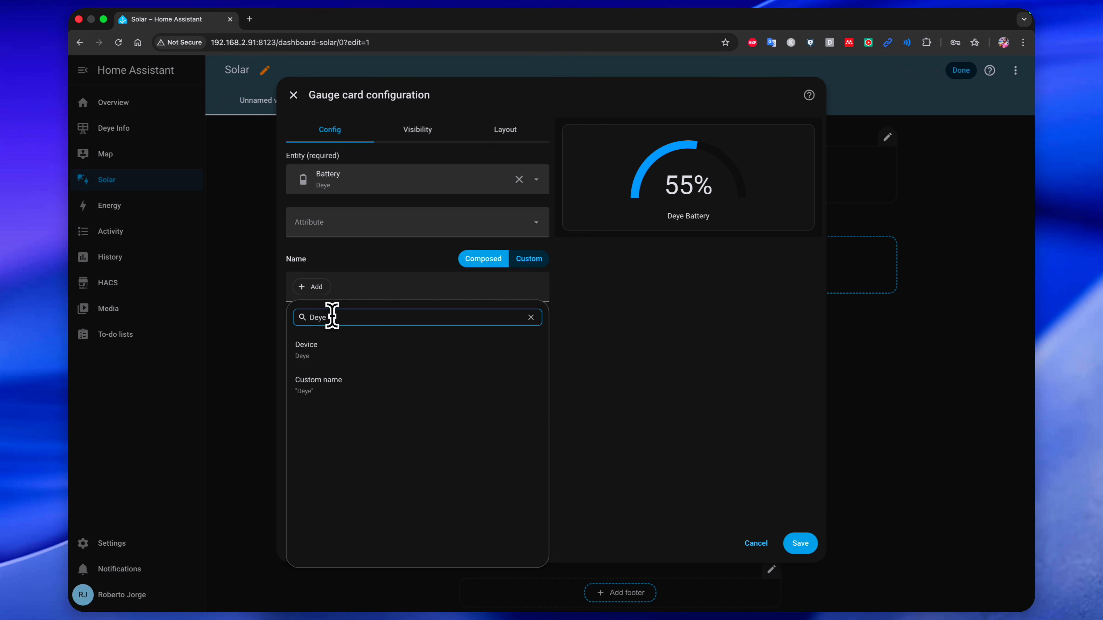
pyautogui.write(' 15kWh')
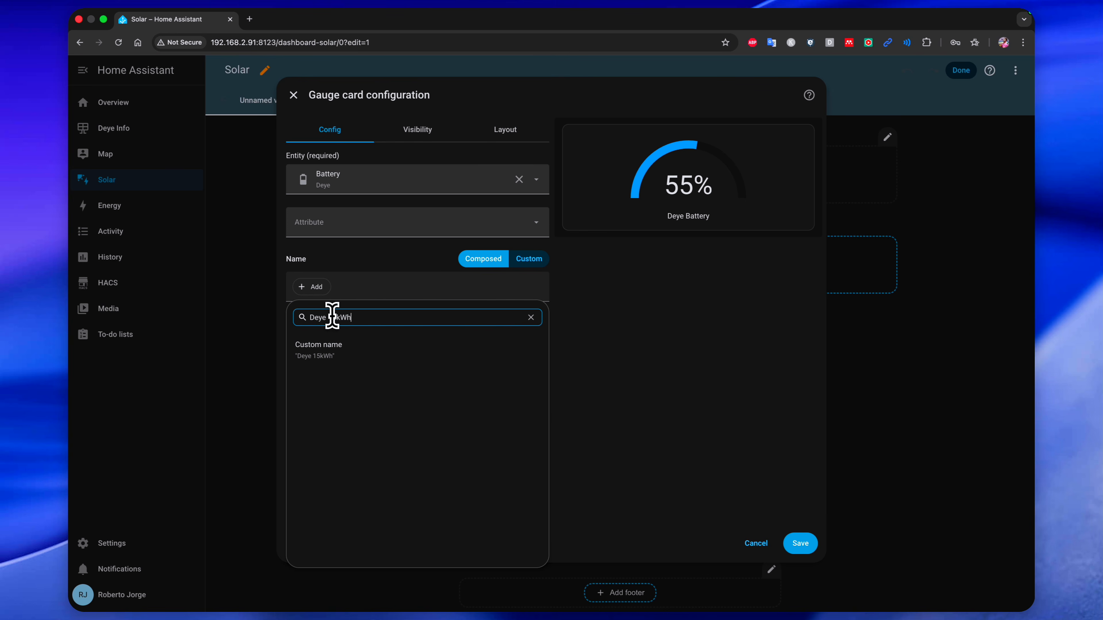
pyautogui.click(319, 348)
pyautogui.click(320, 332)
pyautogui.write('kWh')
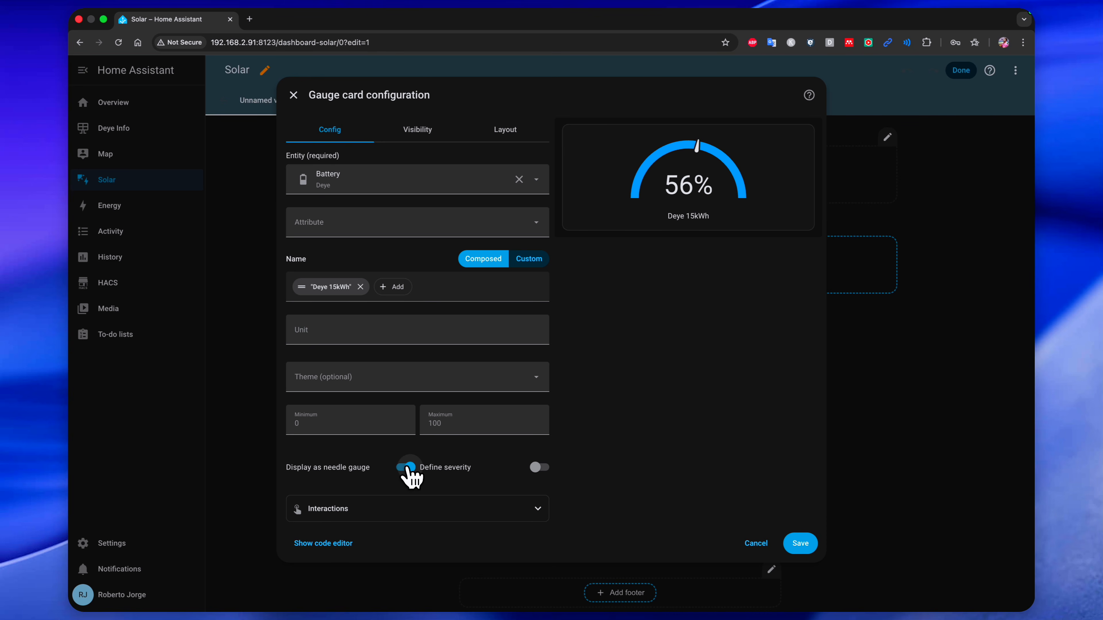
# - Define the battery gauge's severity as green 70, yellow 30 and red 0, and save the card
pyautogui.click(537, 469)
pyautogui.scroll(-2, 564, 417)
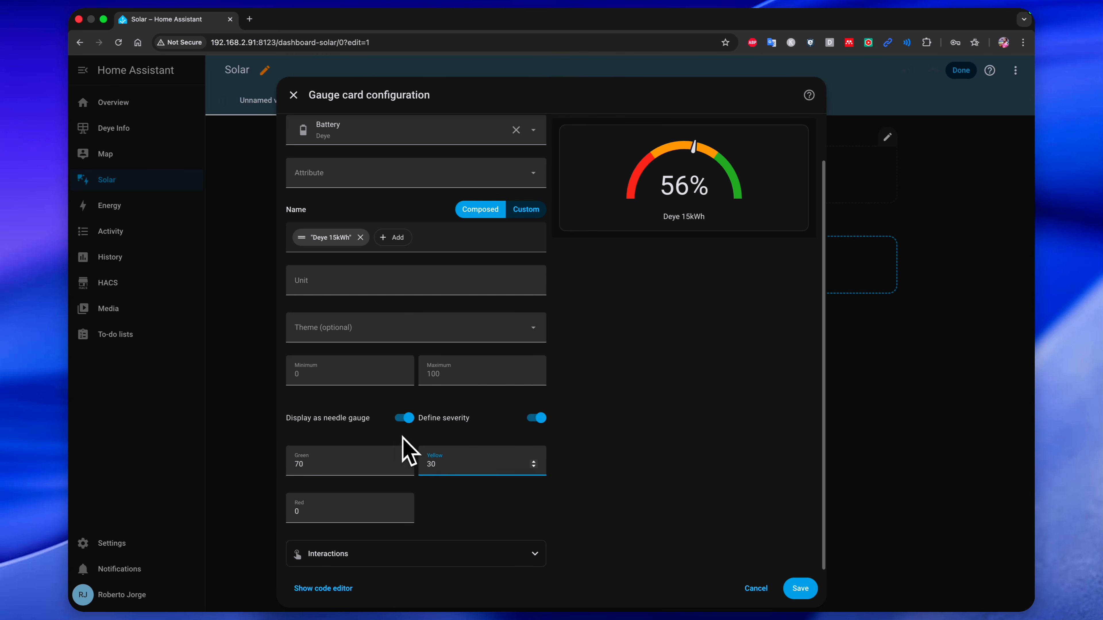
pyautogui.scroll(2, 705, 152)
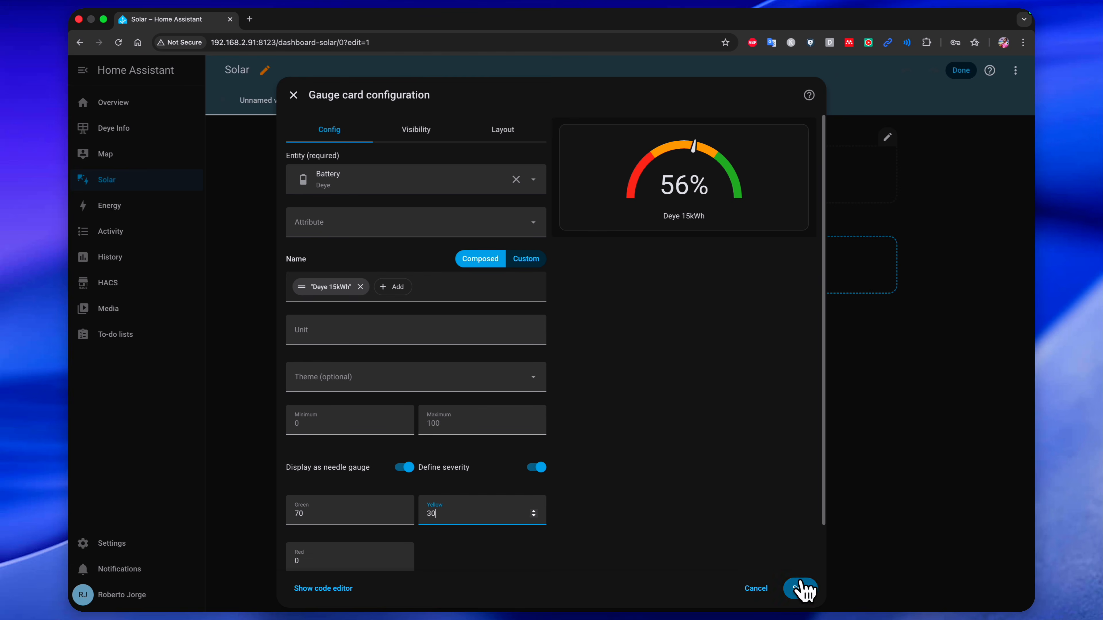
pyautogui.click(801, 588)
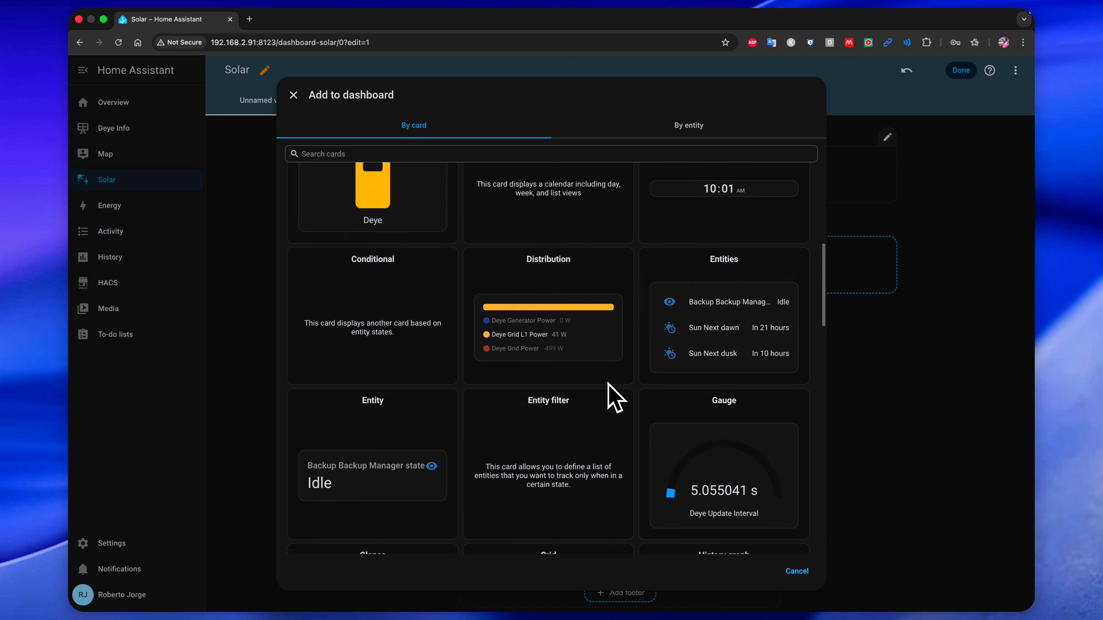
# - Add a gauge card for Deye's PV Power, displayed as a needle gauge with severity defined
pyautogui.scroll(-4, 611, 394)
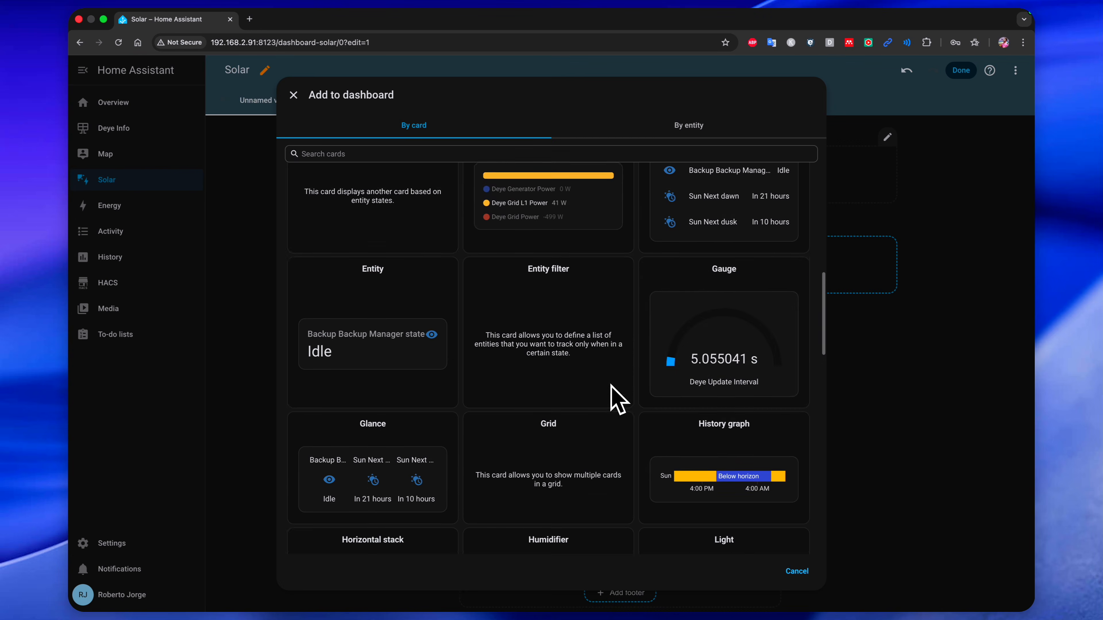
pyautogui.click(734, 264)
pyautogui.click(408, 467)
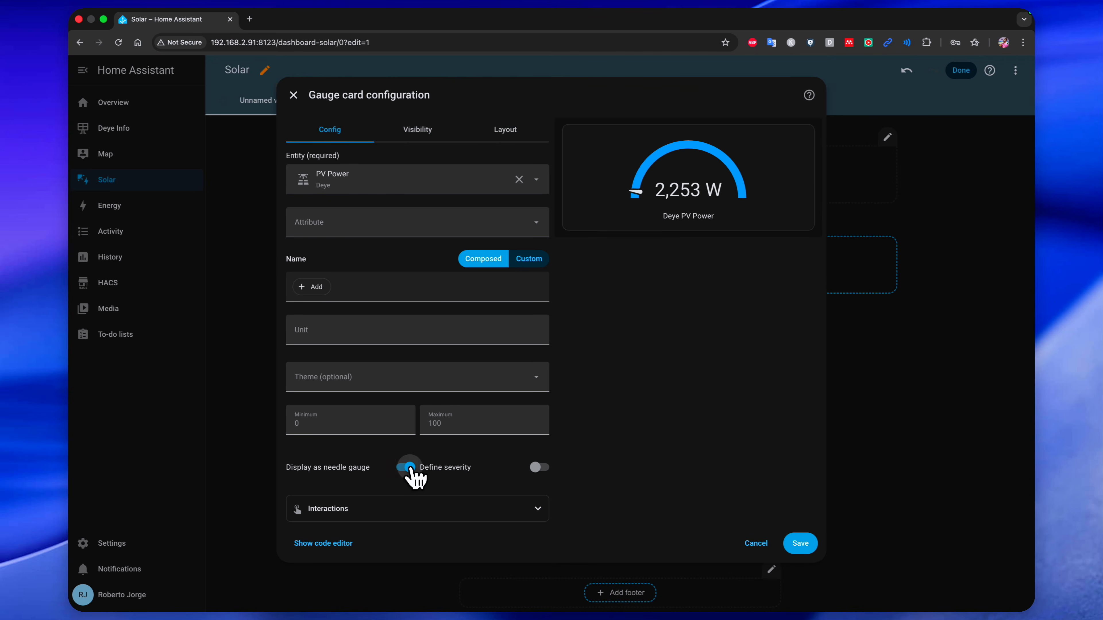
pyautogui.click(539, 468)
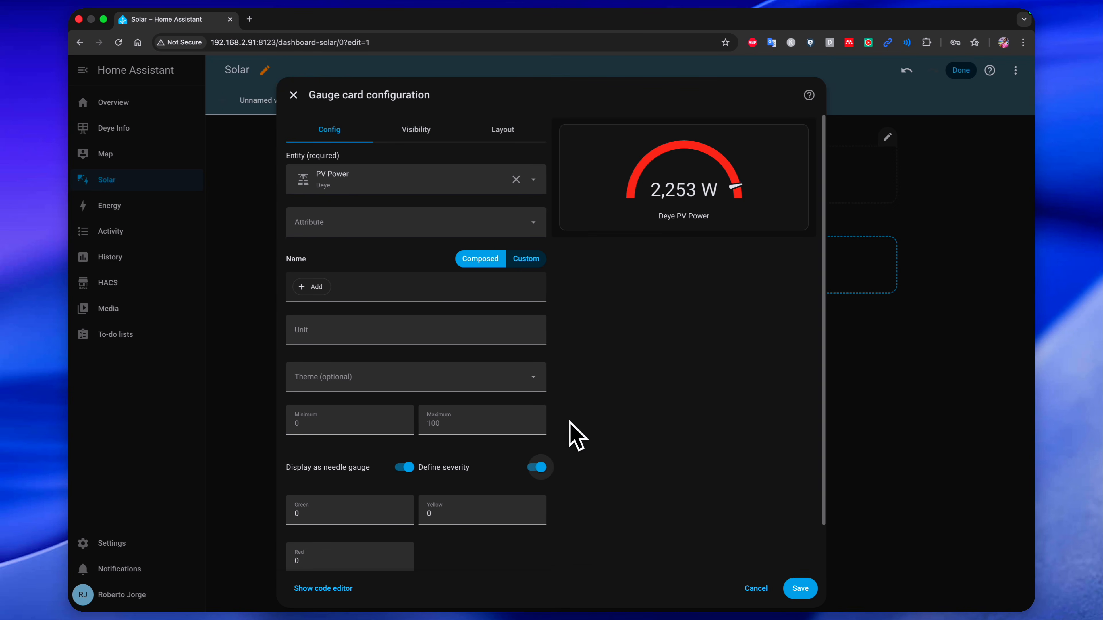
# - Set the PV Power gauge's severity to green 0, yellow 1500 and red 4000 with a maximum of 5500, and save it
pyautogui.scroll(-1, 574, 435)
pyautogui.click(330, 464)
pyautogui.write('70')
pyautogui.press('Tab')
pyautogui.write('30')
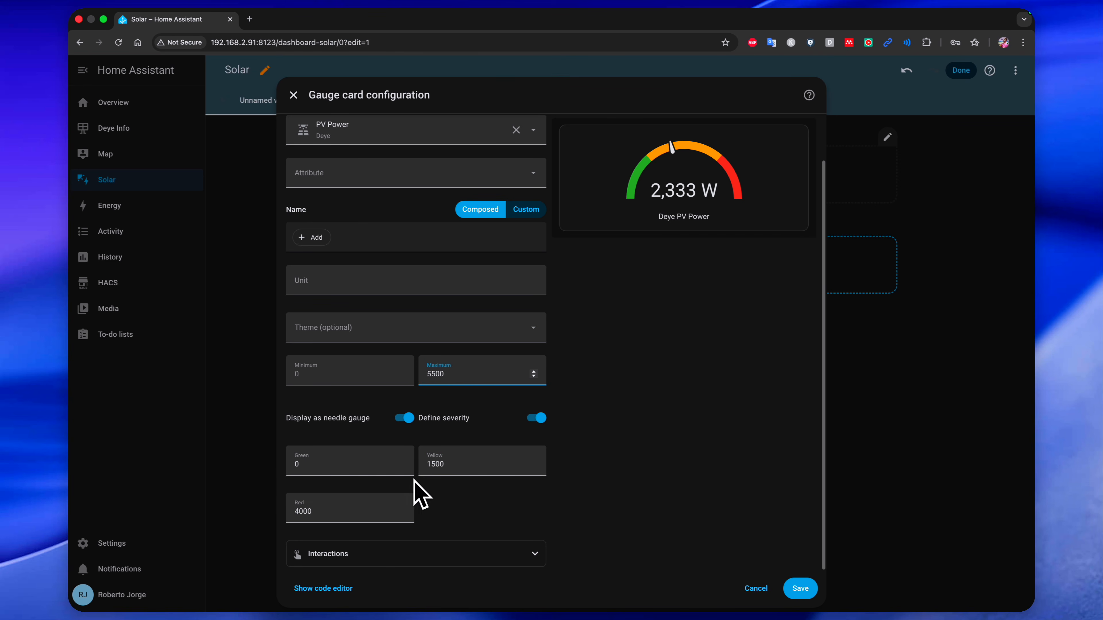
pyautogui.click(802, 598)
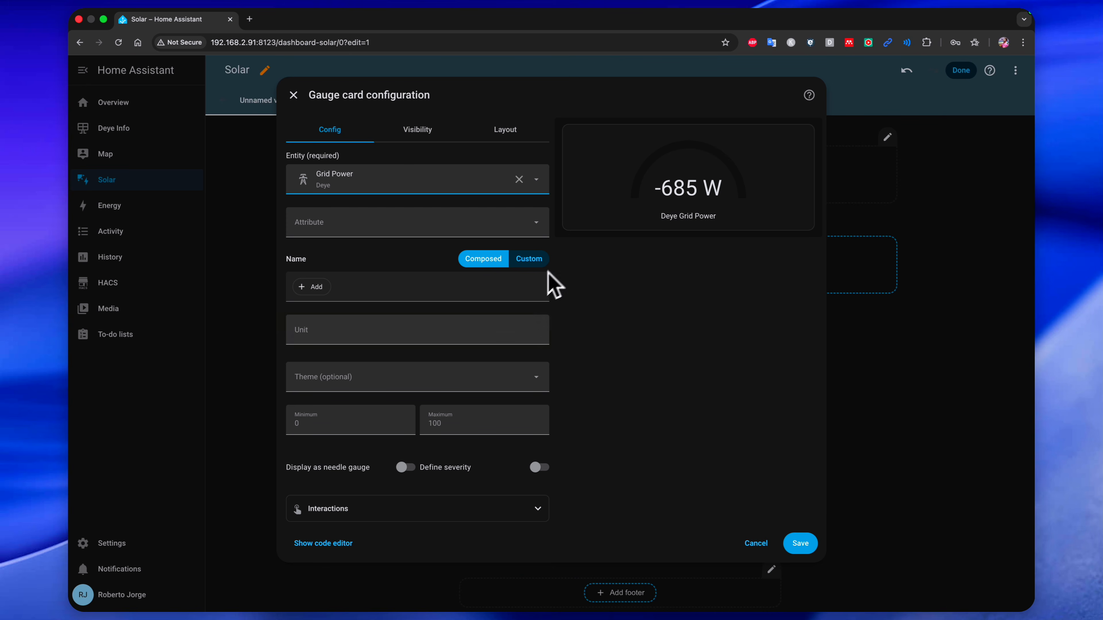
# - Add a gauge card for Deye's Grid Power named Grid and look over all gauges on the Solar dashboard
pyautogui.click(406, 468)
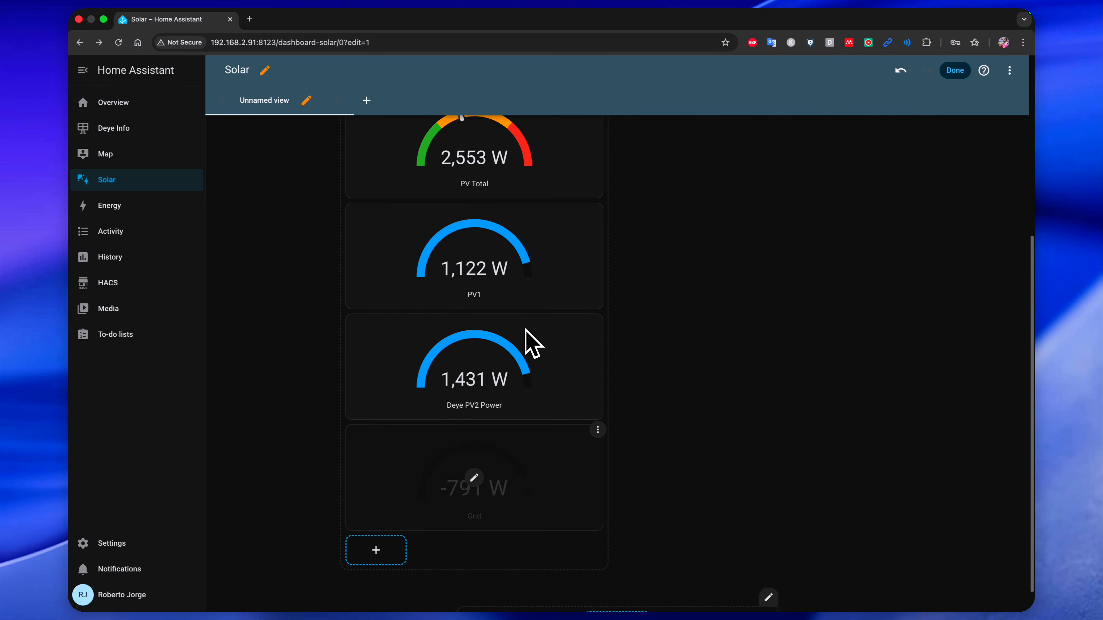
pyautogui.scroll(2, 526, 346)
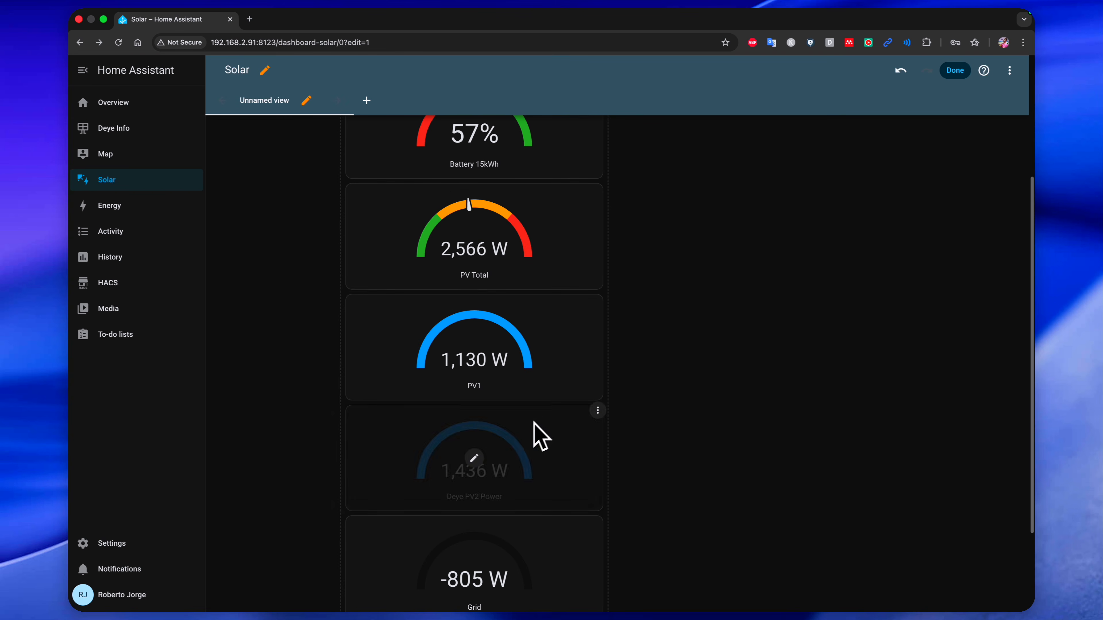
pyautogui.scroll(5, 644, 252)
pyautogui.scroll(-7, 643, 250)
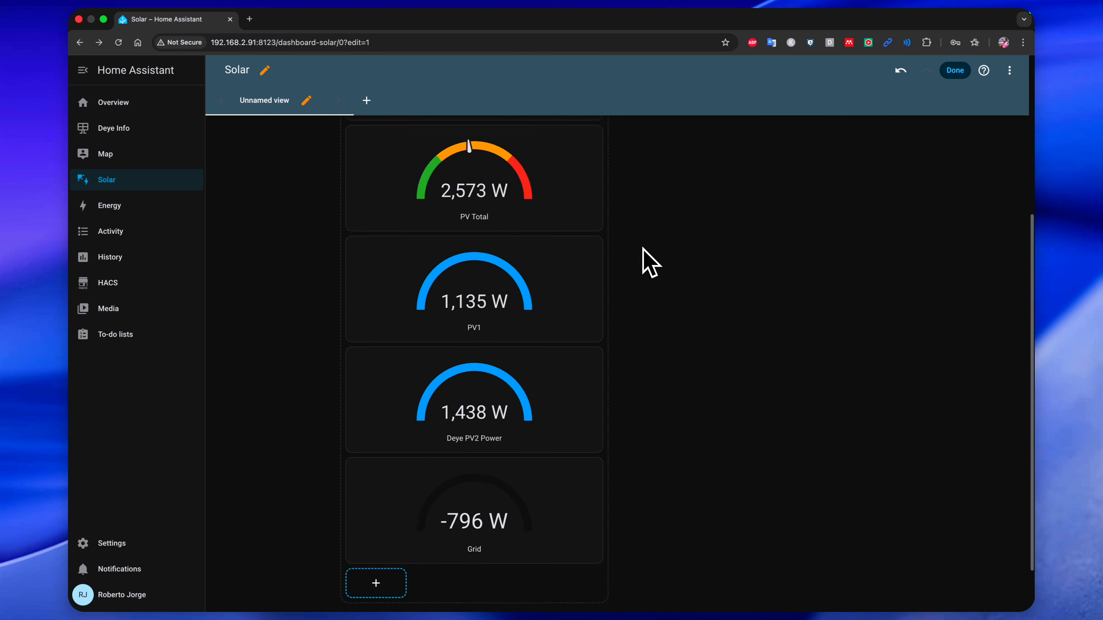
pyautogui.scroll(10, 643, 248)
pyautogui.scroll(-7, 644, 256)
pyautogui.scroll(2, 643, 256)
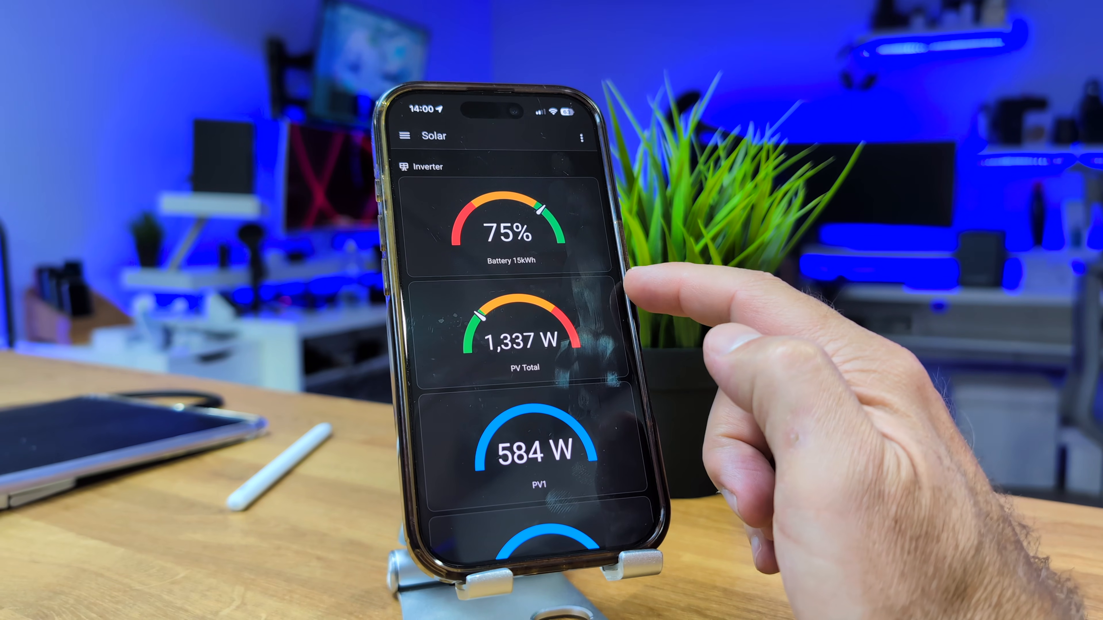
pyautogui.scroll(-3, 599, 296)
pyautogui.scroll(-5, 595, 291)
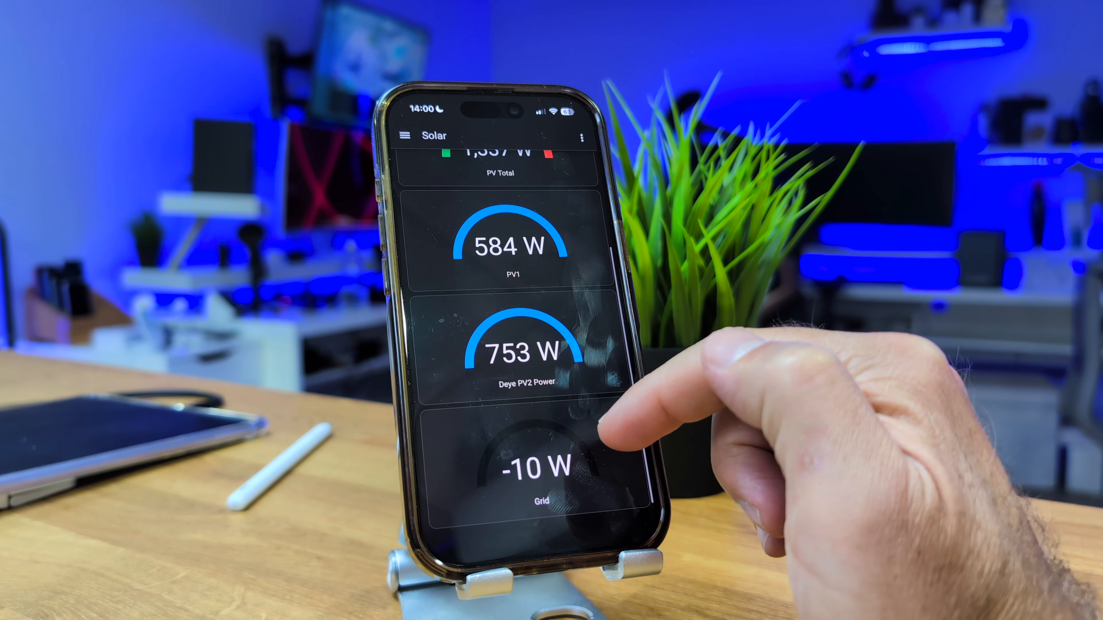
pyautogui.scroll(5, 582, 378)
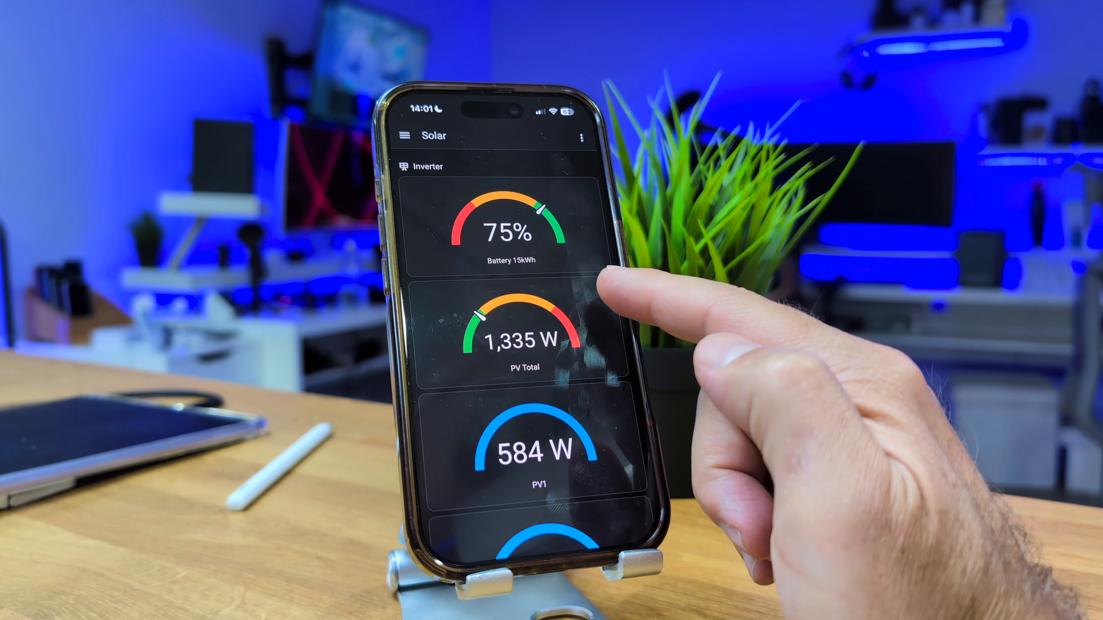
pyautogui.click(482, 384)
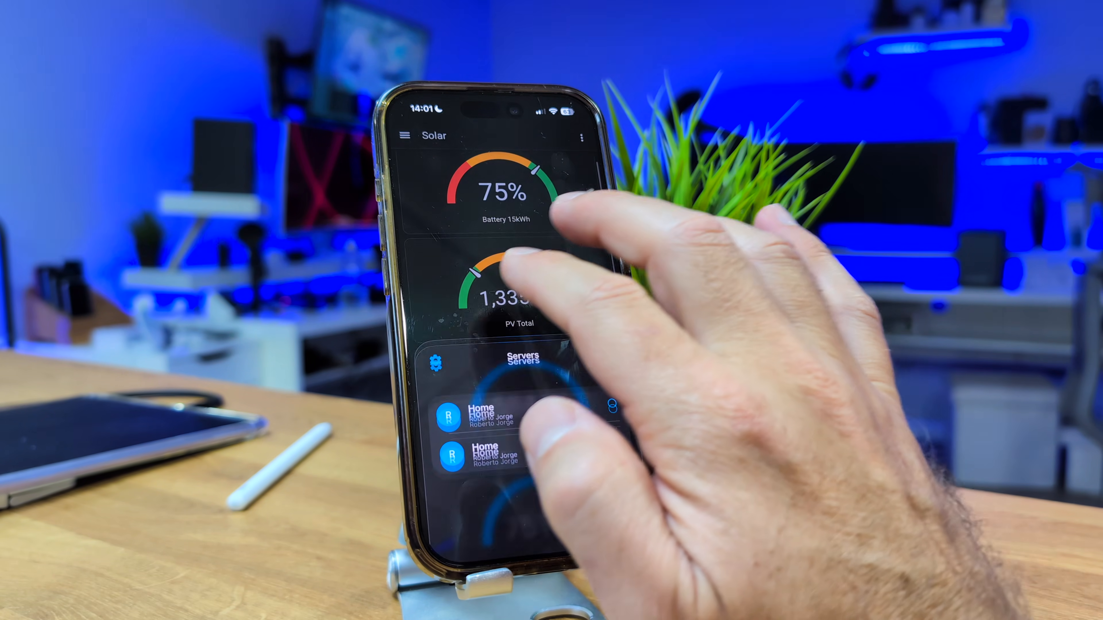